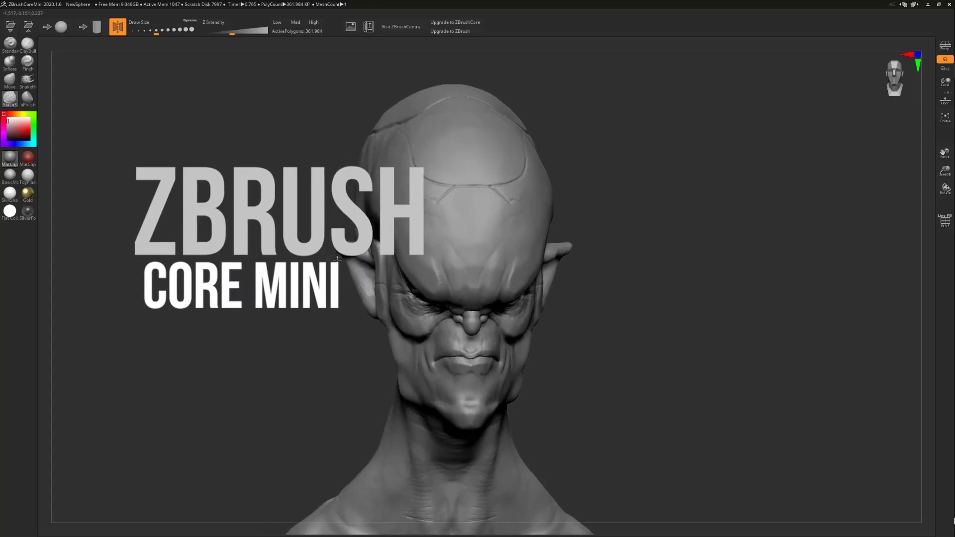
Step: Switch the bust's material from red wax to MatCap Gray
right_click_drag(275, 216, 225, 207)
left_click_drag(225, 208, 468, 214)
left_click_drag(358, 218, 265, 234)
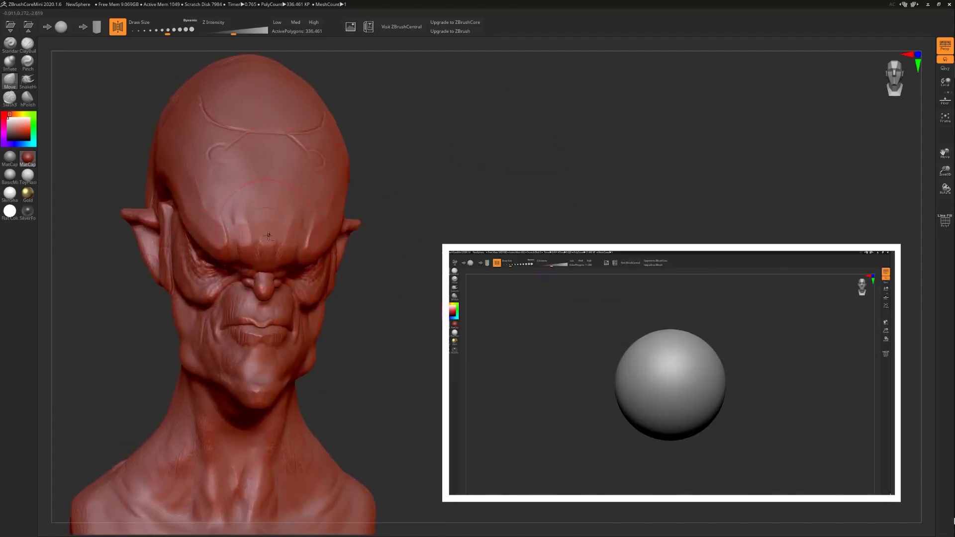
left_click_drag(451, 163, 458, 175, "alt")
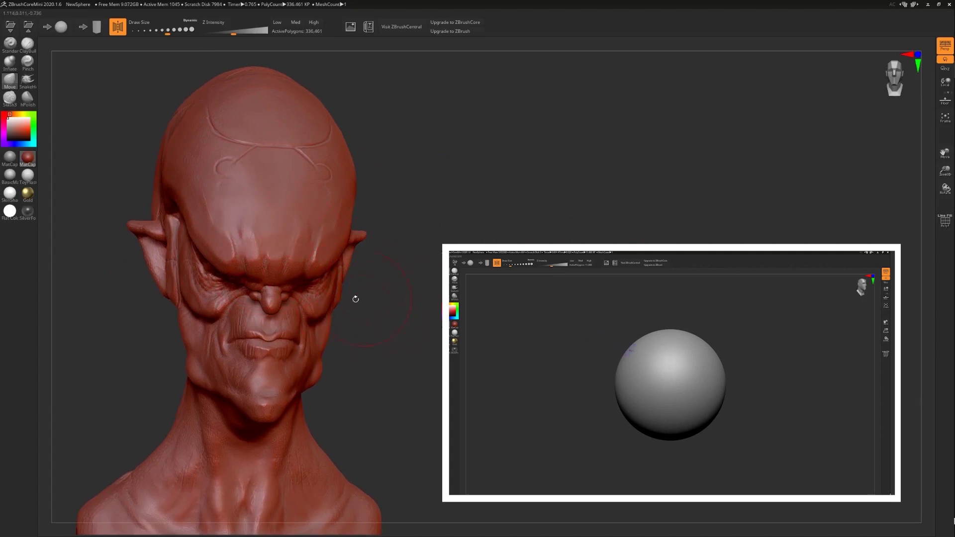
left_click_drag(345, 316, 323, 241, "alt")
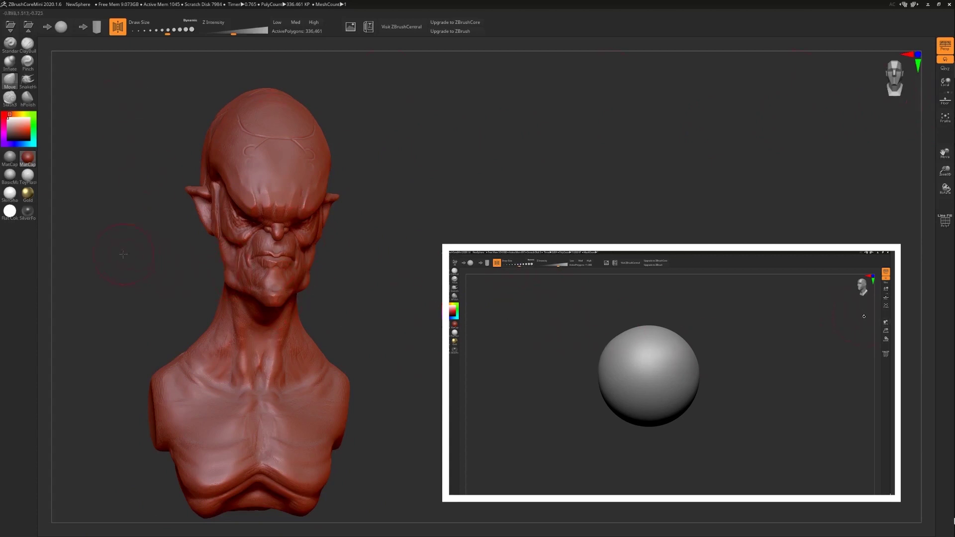
left_click_drag(123, 254, 192, 267)
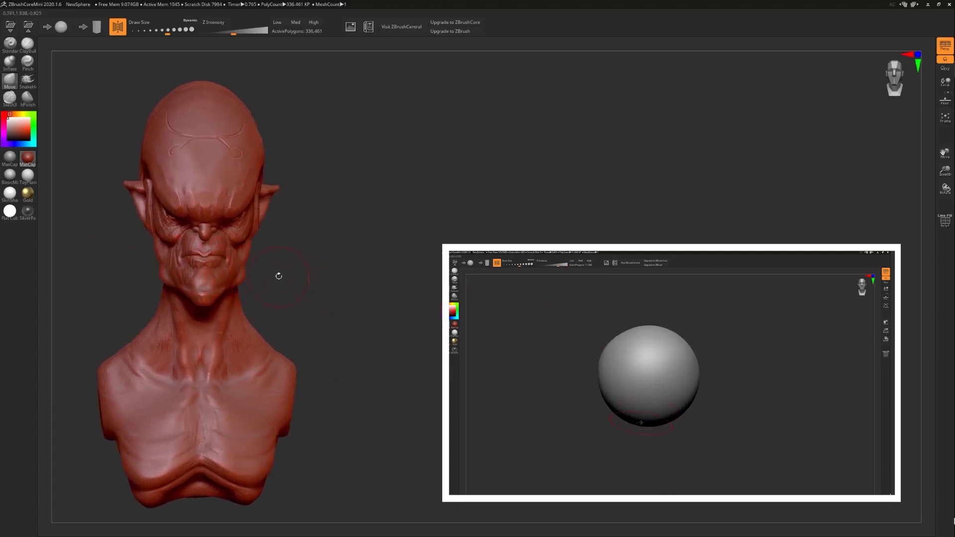
left_click_drag(272, 249, 278, 248)
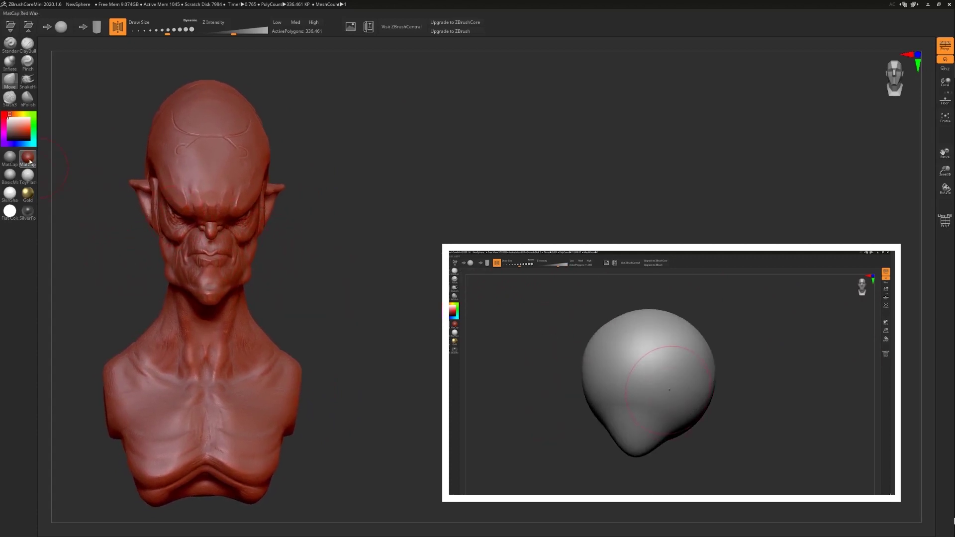
left_click(9, 157)
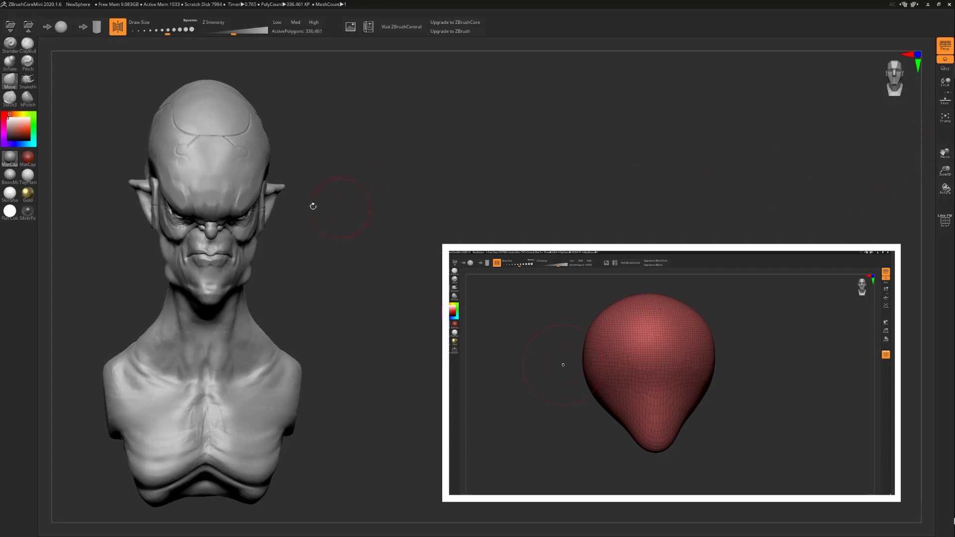
mouse_move(311, 205)
left_mouse_down()
mouse_move(308, 197)
mouse_move(413, 243)
left_mouse_up()
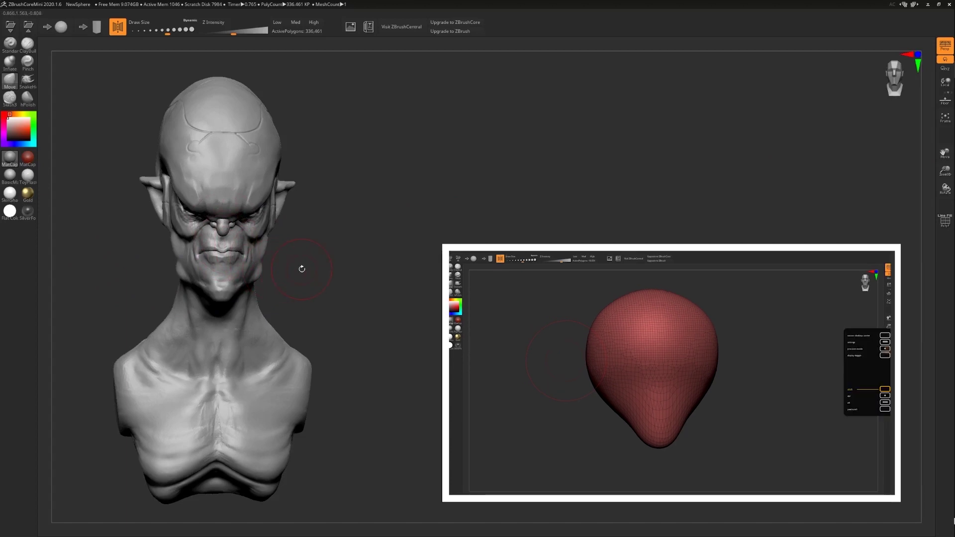
mouse_move(117, 249)
left_mouse_down()
mouse_move(132, 230)
mouse_move(149, 251)
mouse_move(362, 202)
left_mouse_up()
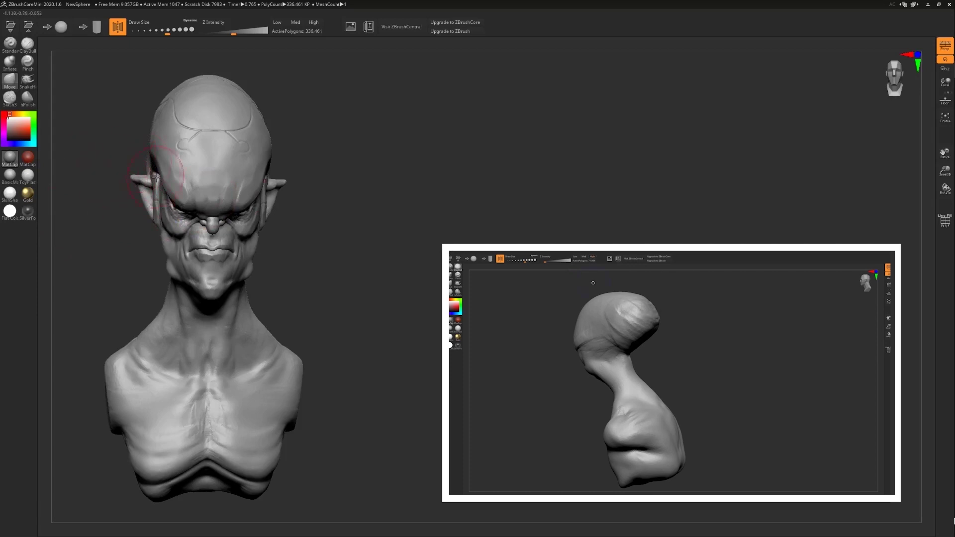
mouse_move(125, 191)
left_mouse_down("alt")
mouse_move(157, 170)
mouse_move(124, 175)
left_mouse_up("alt")
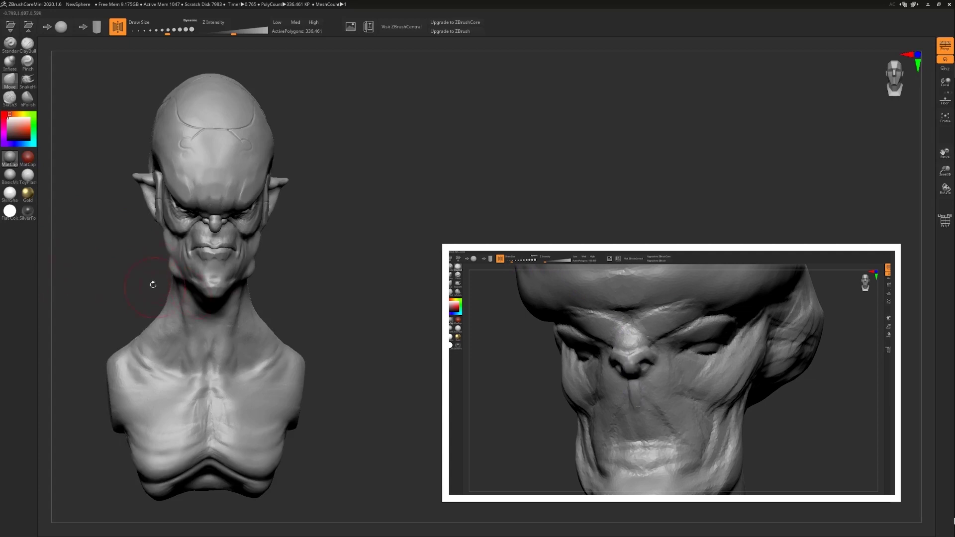
mouse_move(113, 254)
left_mouse_down()
mouse_move(119, 249)
mouse_move(106, 249)
mouse_move(142, 250)
left_mouse_up()
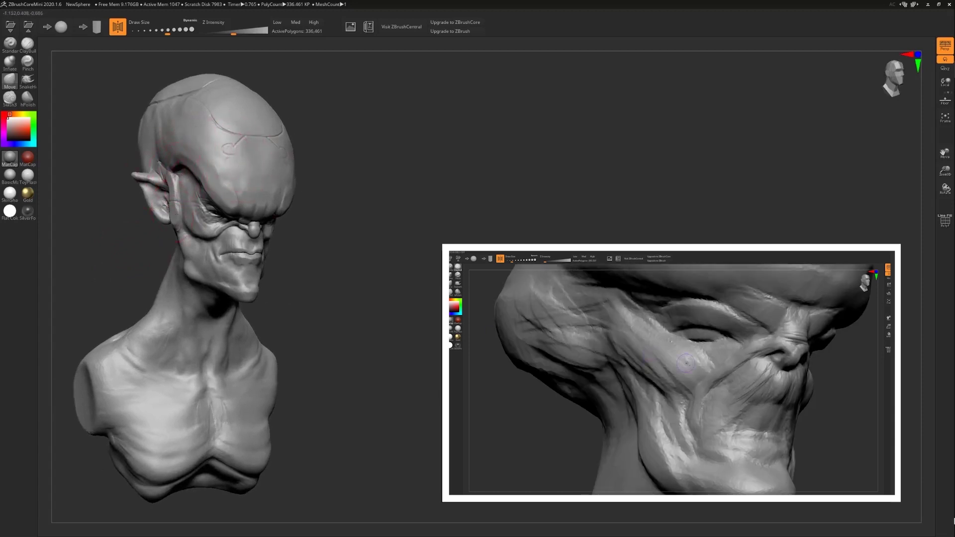
left_click_drag(143, 199, 135, 192, "alt")
mouse_move(130, 234)
left_mouse_down()
mouse_move(111, 228)
mouse_move(104, 237)
left_mouse_up()
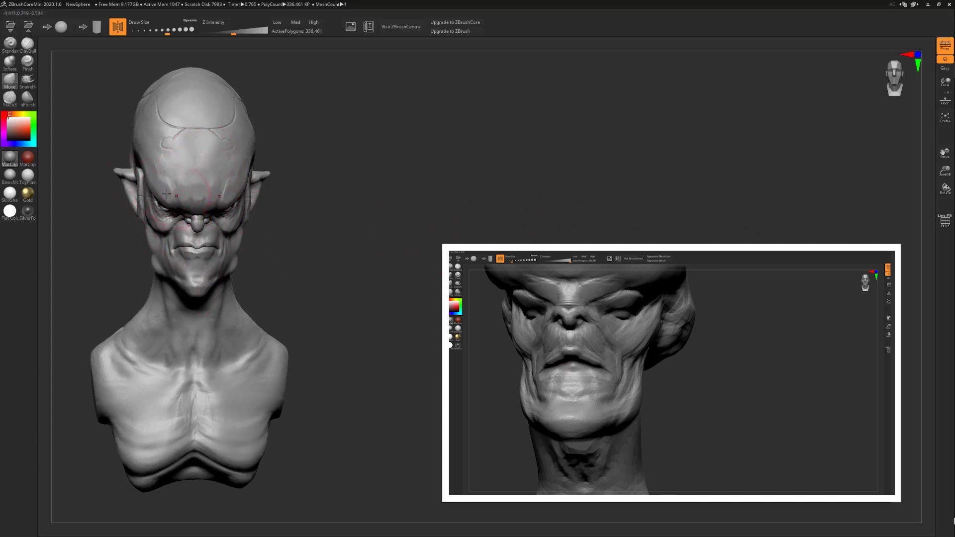
Step: Preview the bust in the silver foil, flat color, skin shade, gold, toy plastic, basic, MatCap Gray and MatCap Red Wax materials
left_click(26, 217)
left_click(10, 211)
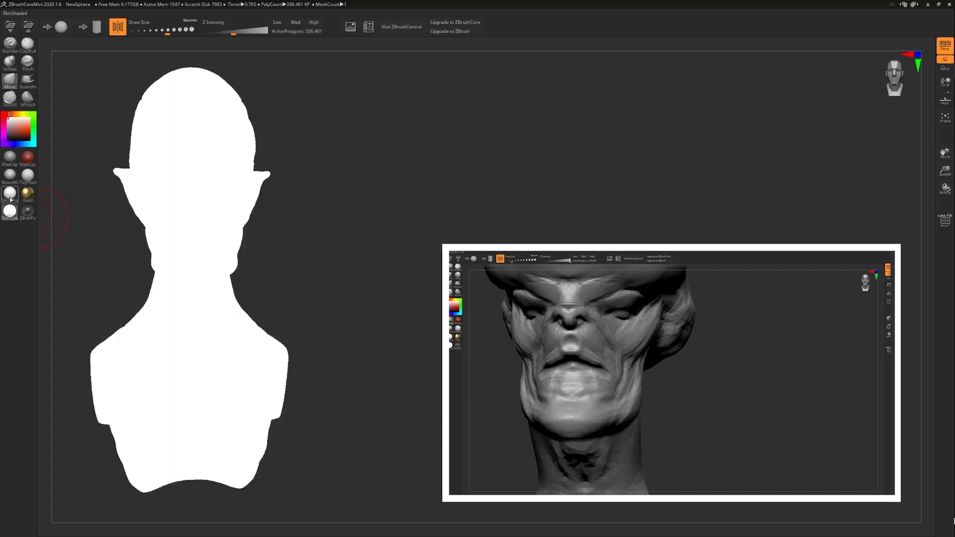
left_click(9, 193)
left_click(28, 193)
left_click(28, 175)
left_click(10, 175)
left_click(10, 157)
left_click(29, 158)
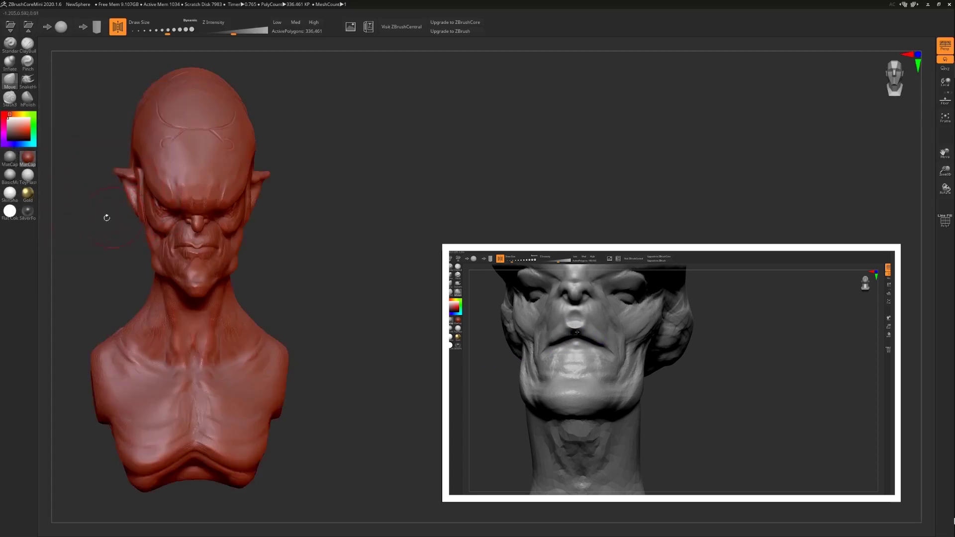
Step: Compare the MatCap Gray and basic materials on the bust, then return it to MatCap Red Wax
mouse_move(103, 219)
left_mouse_down()
mouse_move(122, 213)
mouse_move(113, 226)
mouse_move(139, 228)
mouse_move(81, 211)
mouse_move(119, 224)
left_mouse_up()
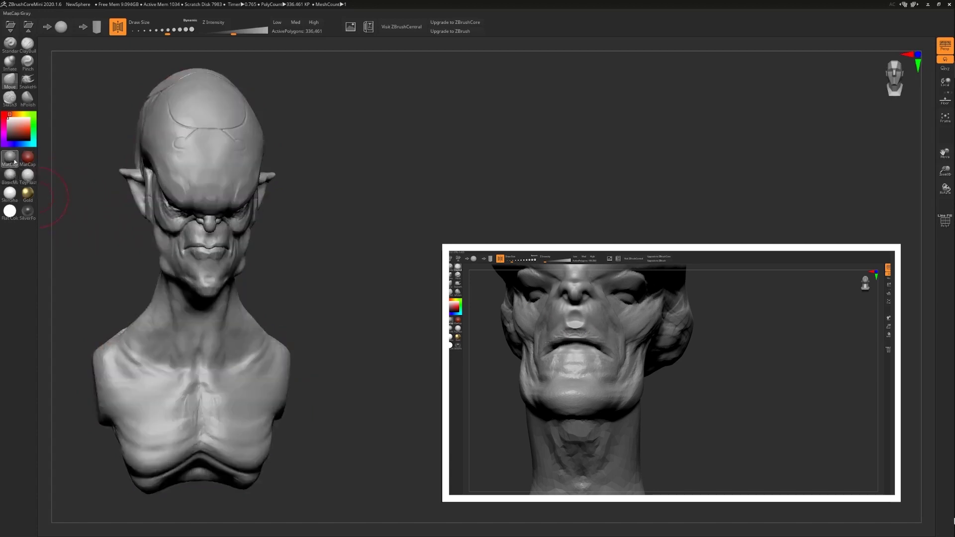
left_click(16, 172)
left_click_drag(110, 211, 316, 270)
left_click(14, 160)
left_click(32, 160)
left_click_drag(169, 243, 108, 238, "alt")
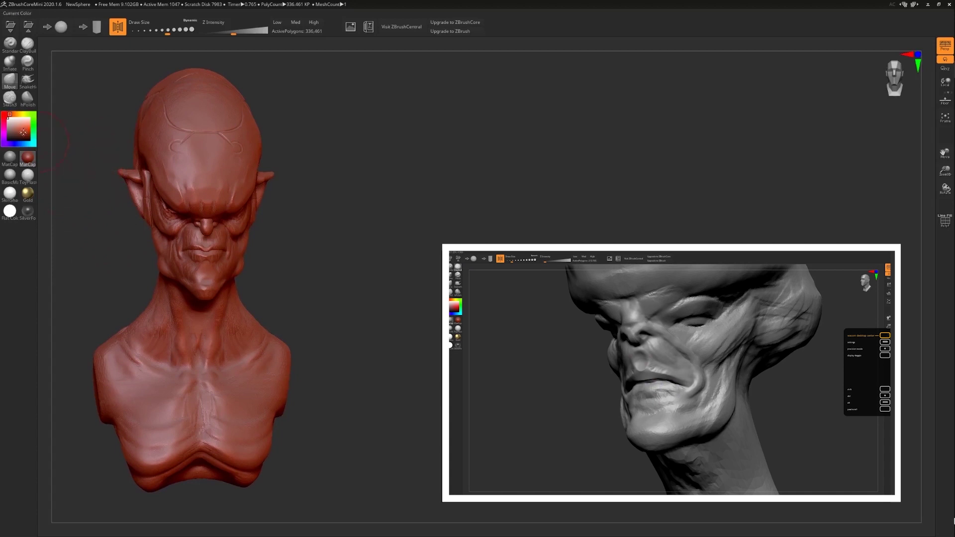
Step: Show the bust in a muted reddish-brown tint, comparing the MatCap Gray and basic materials
left_click(12, 158)
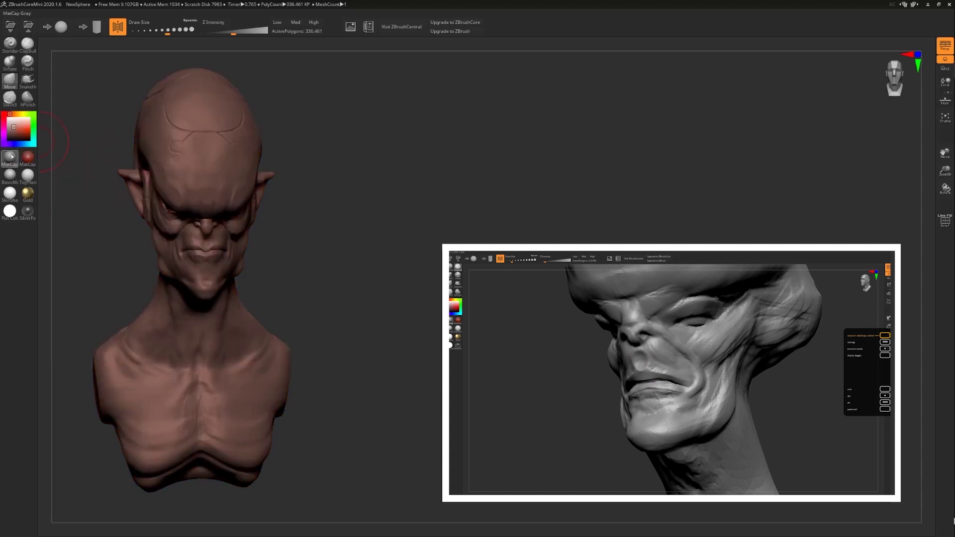
left_click(11, 177)
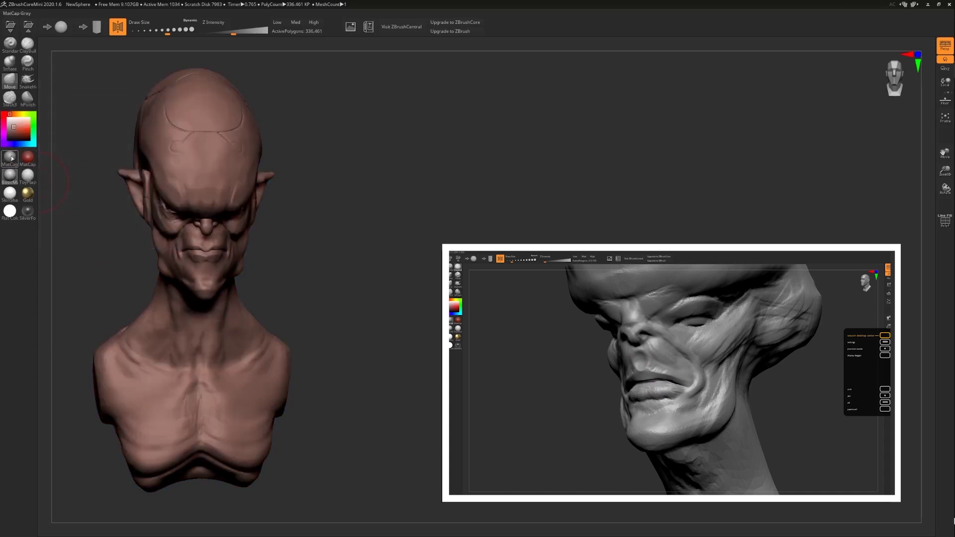
left_click(11, 158)
left_click_drag(117, 144, 105, 142)
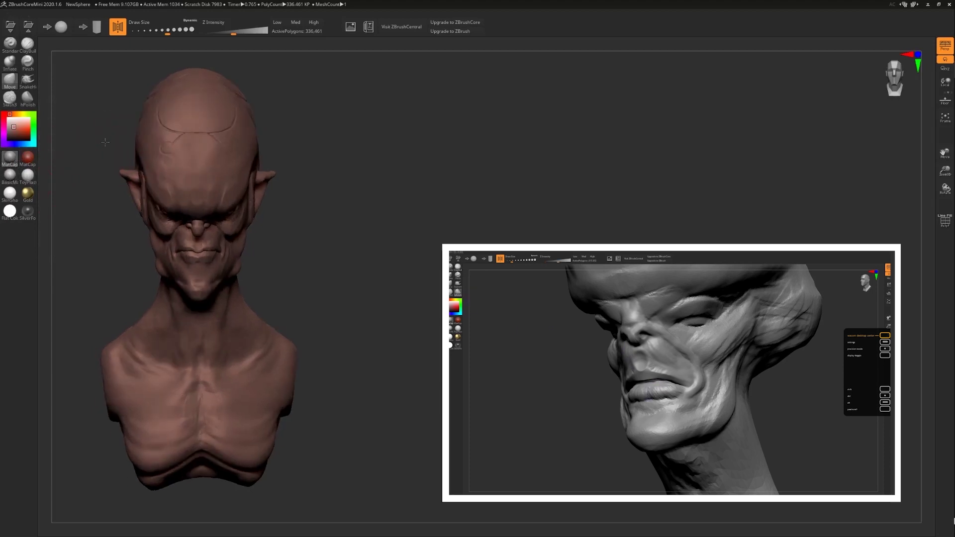
Step: Change the bust's color to a saturated purple
left_click(13, 125)
left_click(3, 131)
left_click(3, 143)
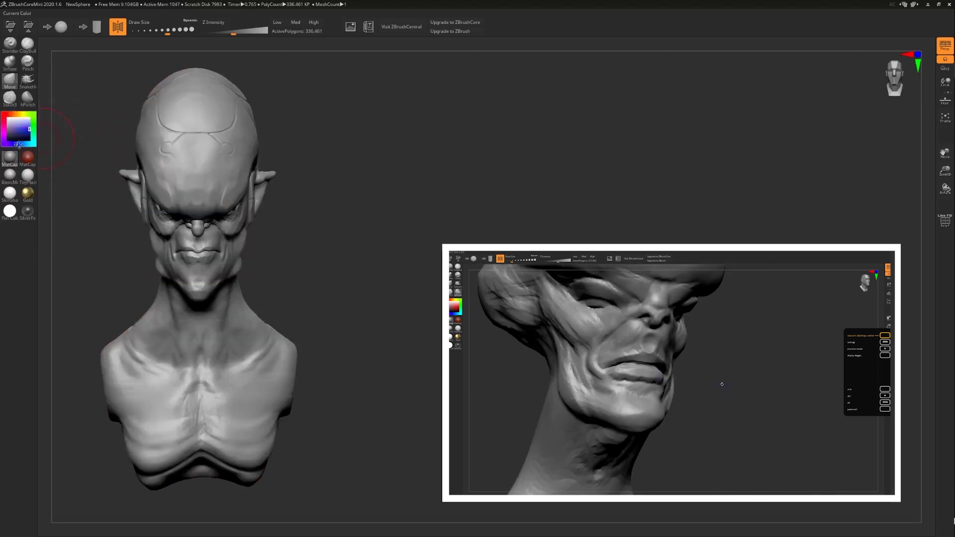
left_click(29, 128)
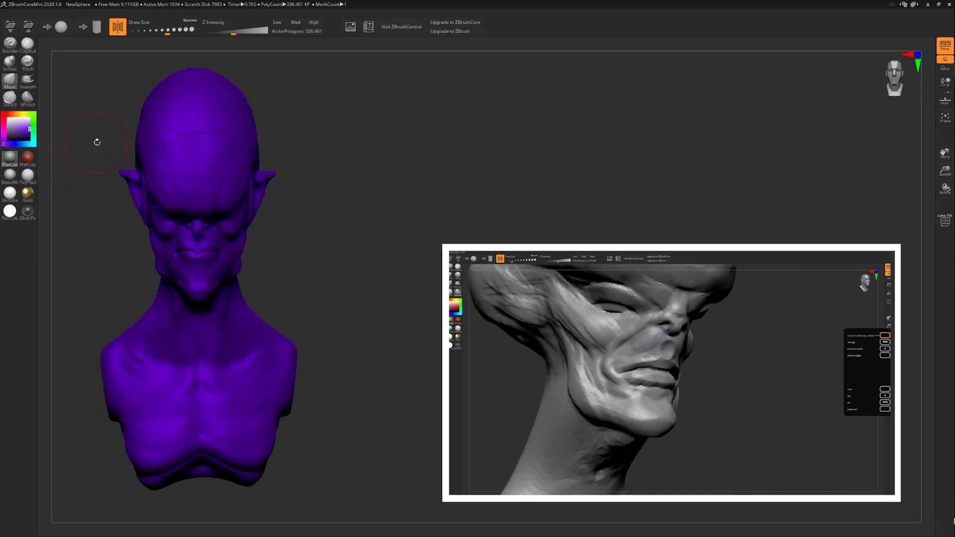
left_click(3, 143)
left_click_drag(109, 138, 61, 149)
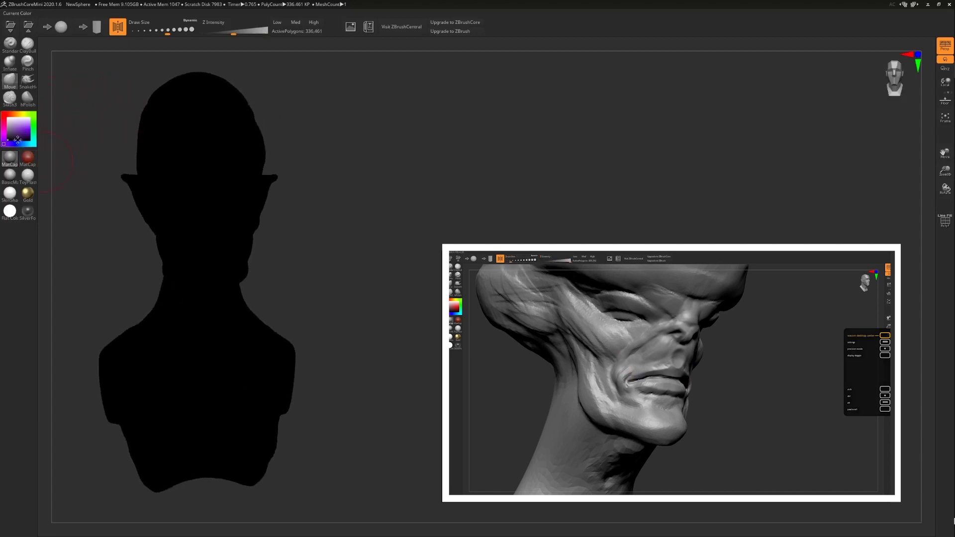
Step: Reset the bust's color to white and apply the Gold material
mouse_move(95, 118)
left_mouse_down()
mouse_move(346, 146)
mouse_move(78, 111)
mouse_move(94, 94)
mouse_move(196, 105)
mouse_move(116, 99)
mouse_move(92, 85)
mouse_move(144, 89)
mouse_move(73, 139)
mouse_move(69, 151)
mouse_move(89, 152)
mouse_move(80, 154)
left_mouse_up()
left_click(7, 118)
left_click(28, 193)
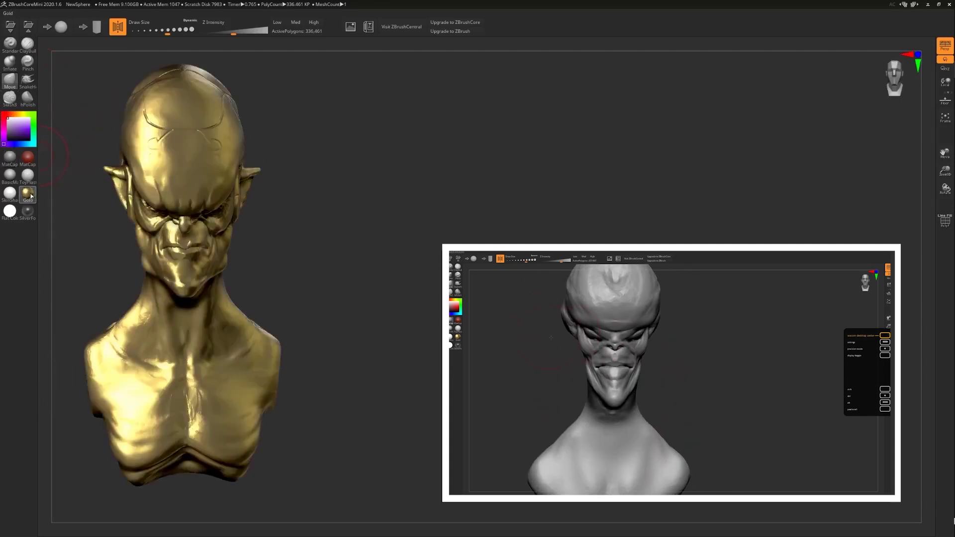
Step: Tint the gold bust deep purple, then try more muted shades of the color
left_click(31, 131)
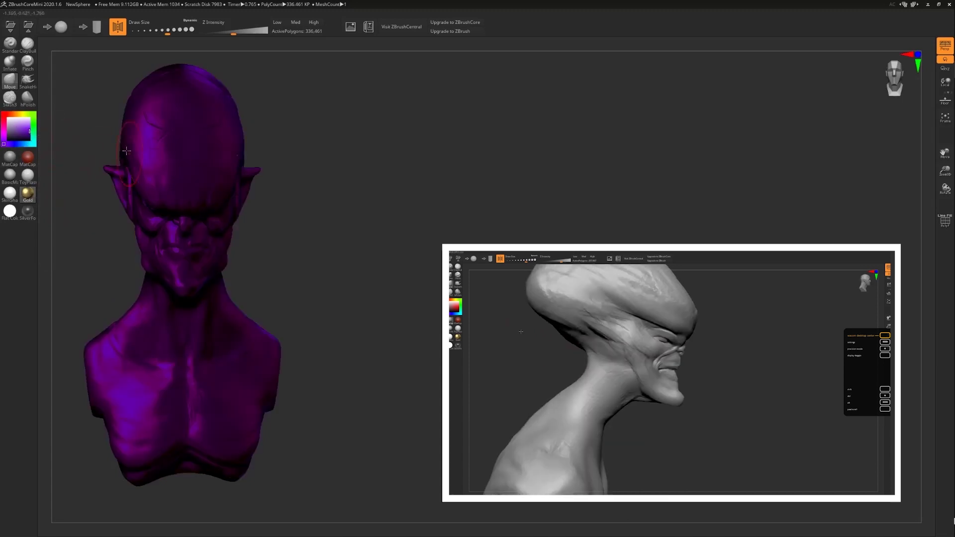
left_click_drag(112, 137, 79, 124)
left_click(25, 126)
left_click(16, 131)
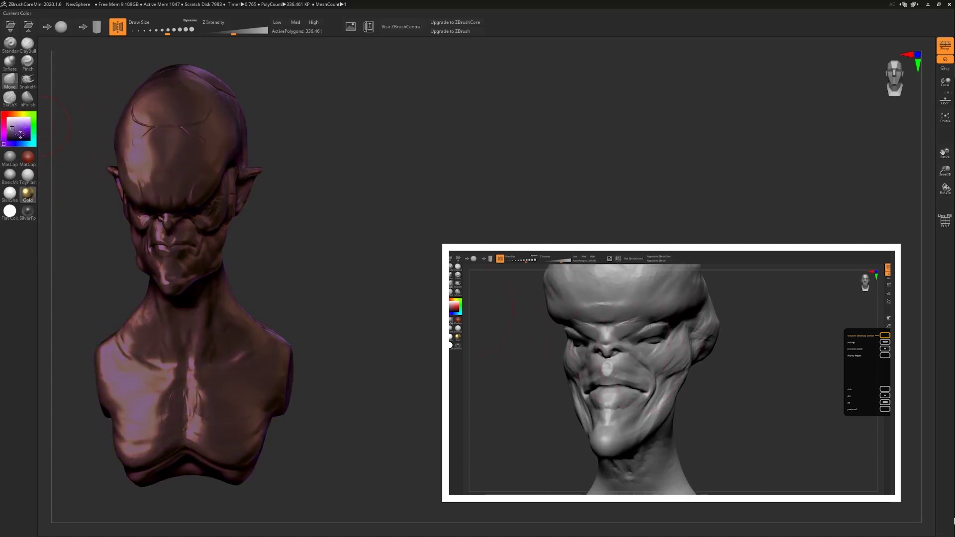
Step: Reset the bust's color to a near-white tone and restore the MatCap Gray material
left_click(7, 131)
left_click(8, 121)
left_click_drag(104, 120, 7, 131)
left_click(9, 158)
left_click_drag(80, 150, 47, 133)
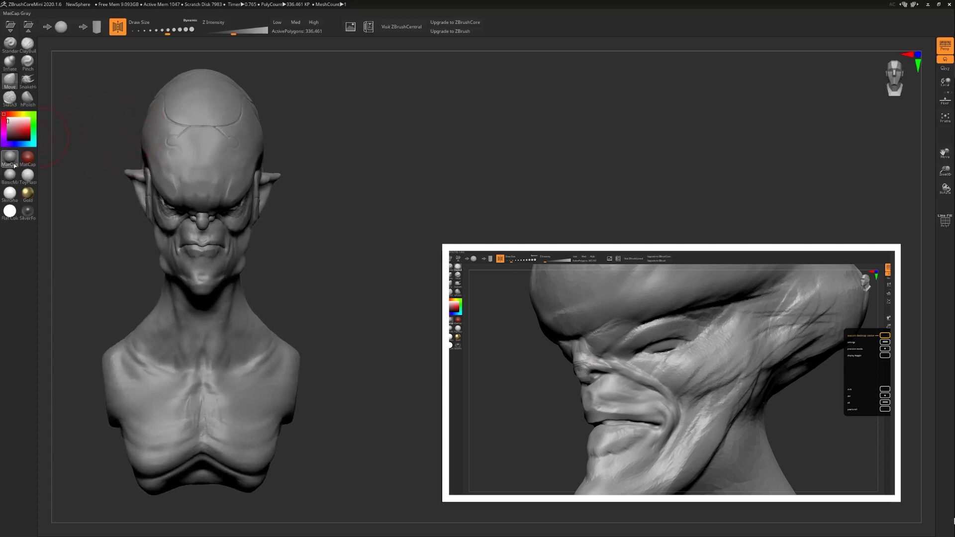
Step: Select the Standard brush and set its Z Intensity to about 30
left_click_drag(69, 69, 73, 84, "alt")
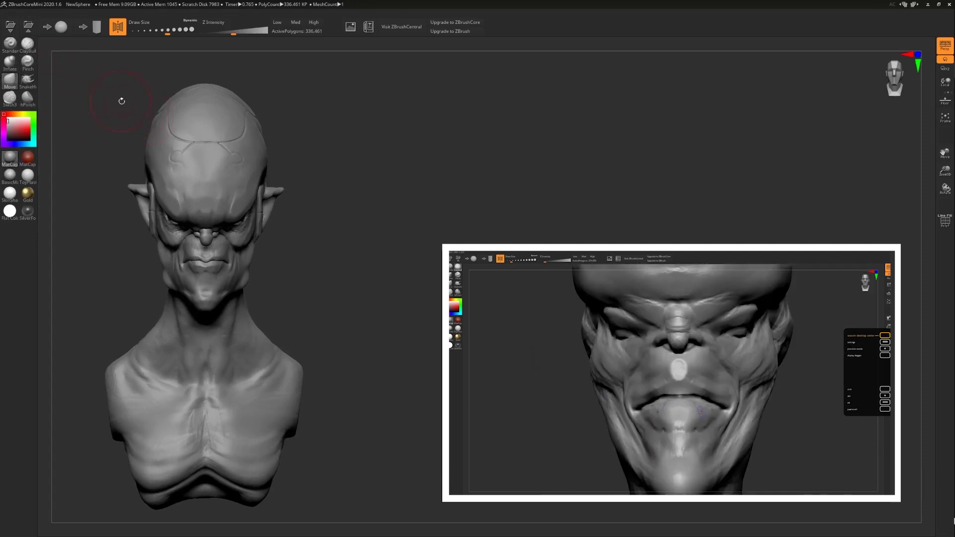
left_click_drag(114, 101, 99, 84)
left_click(10, 45)
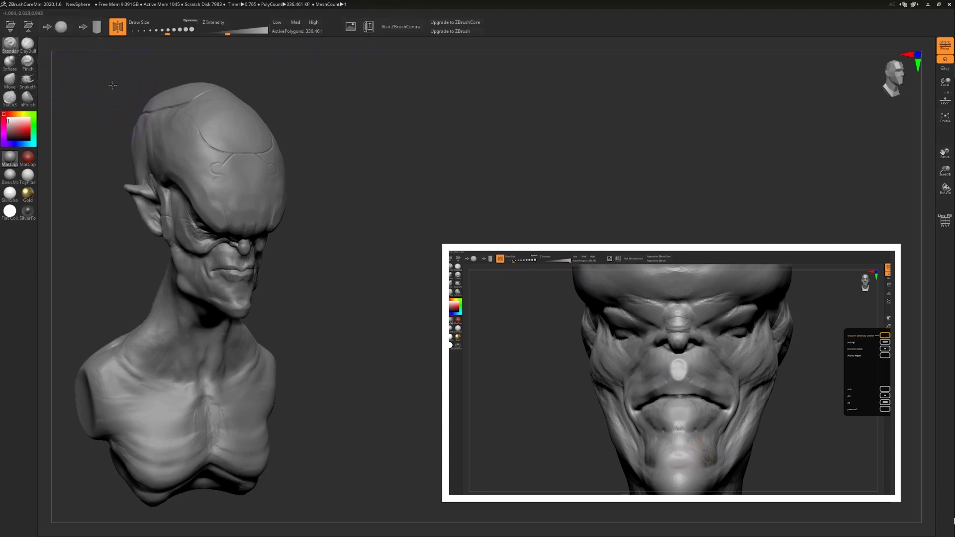
left_click_drag(108, 81, 109, 64)
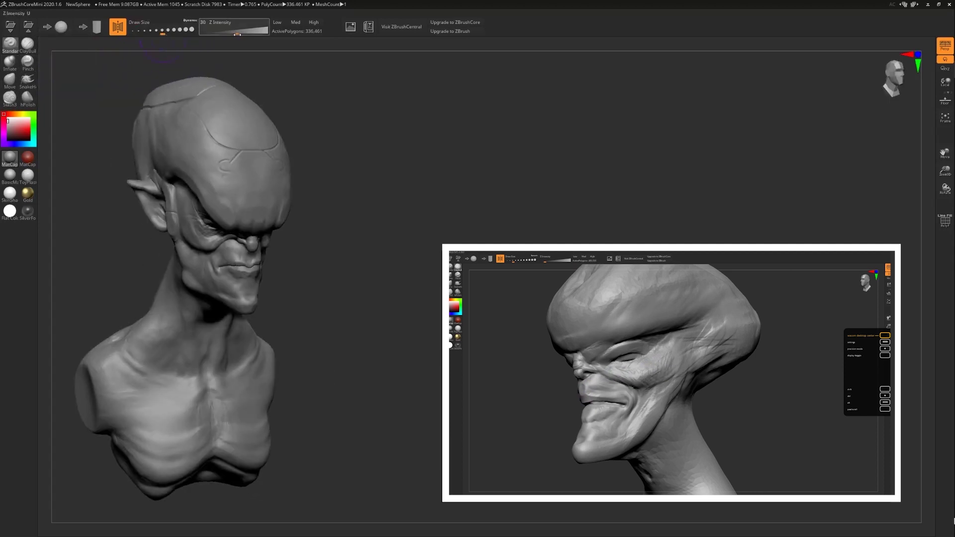
left_click(236, 34)
Step: Call up the Draw Size control on the canvas and slightly enlarge the Standard brush
key("s")
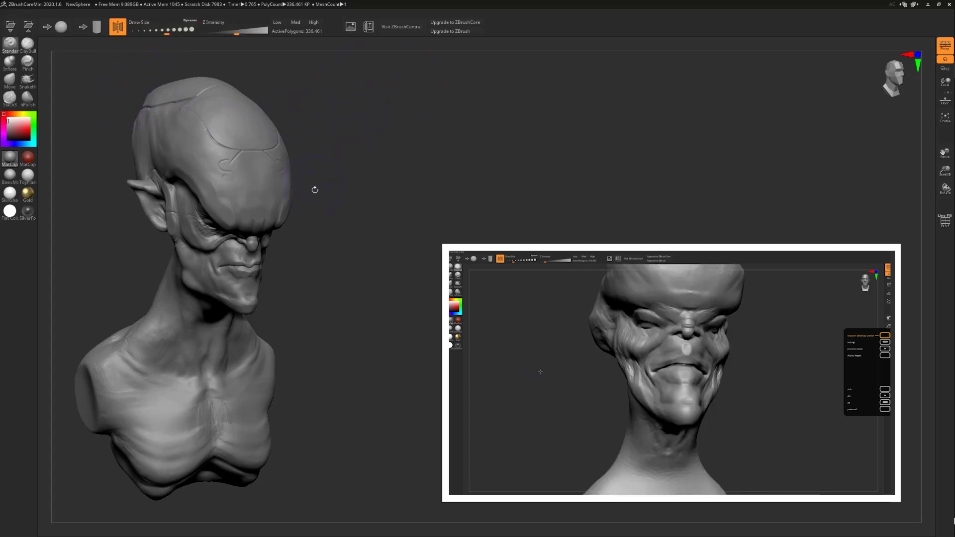
key("s")
key("s")
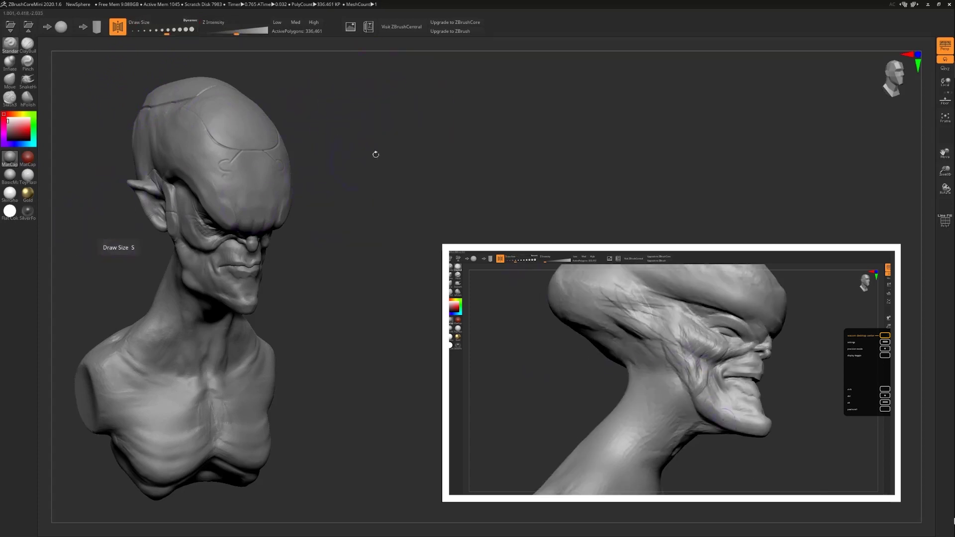
key("s")
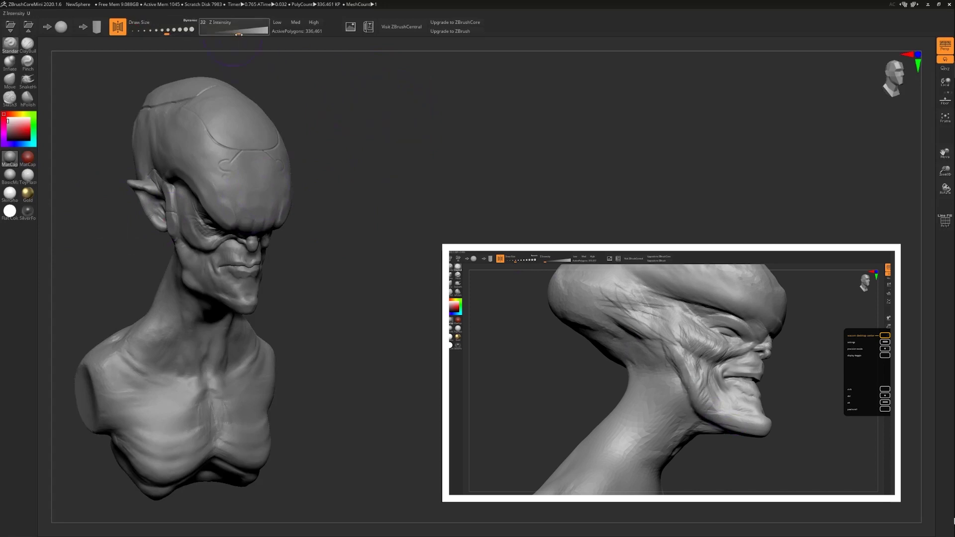
Step: Adjust the Standard brush's Z Intensity and reduce its draw size
key("i")
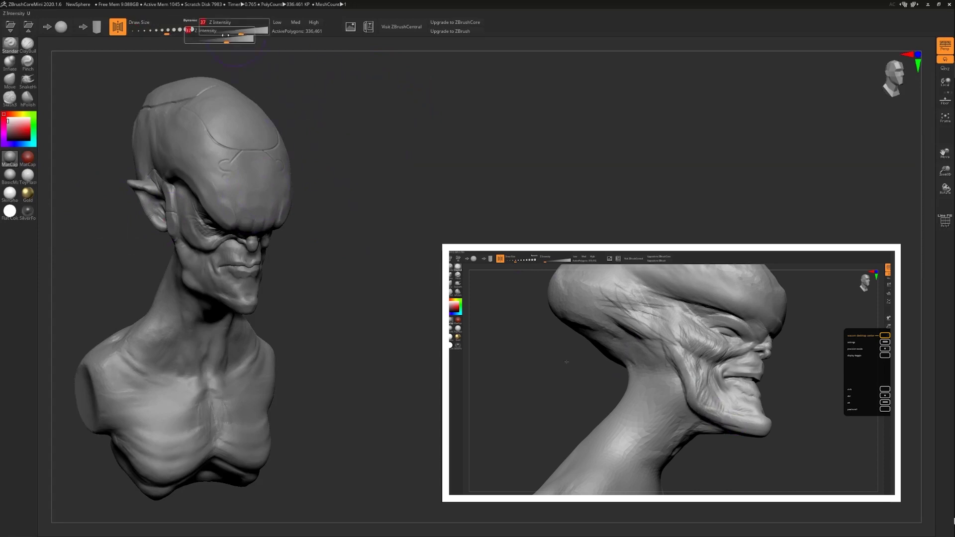
key("i")
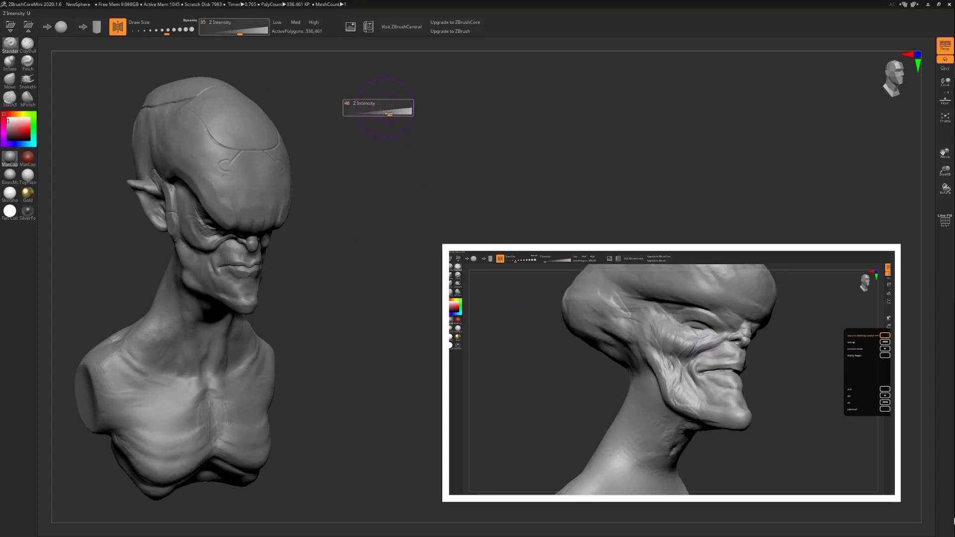
mouse_move(375, 111)
left_mouse_down()
mouse_move(395, 112)
mouse_move(373, 113)
left_mouse_up()
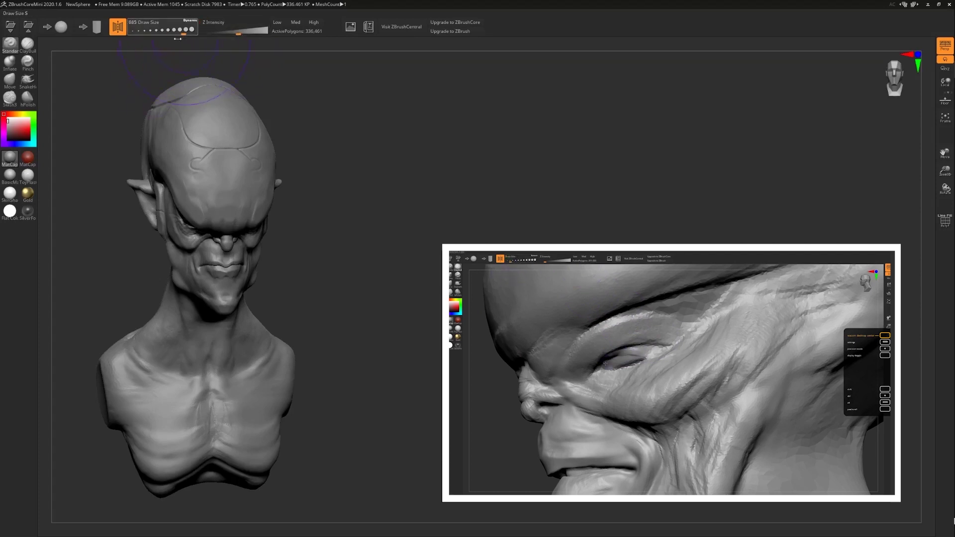
left_click_drag(175, 40, 173, 39)
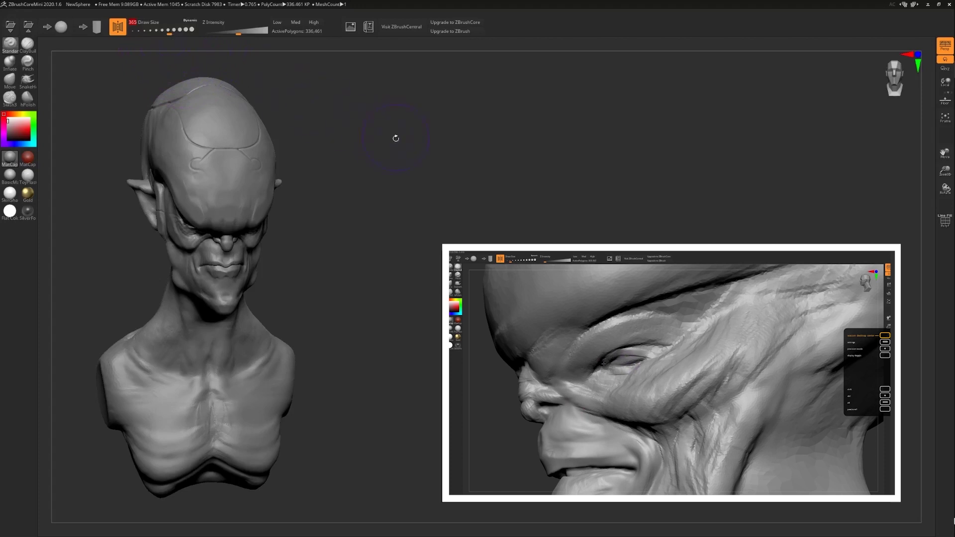
Step: Enlarge the Standard brush to a draw size of 422 and set its Z Intensity to 47
key("s")
left_click(320, 194)
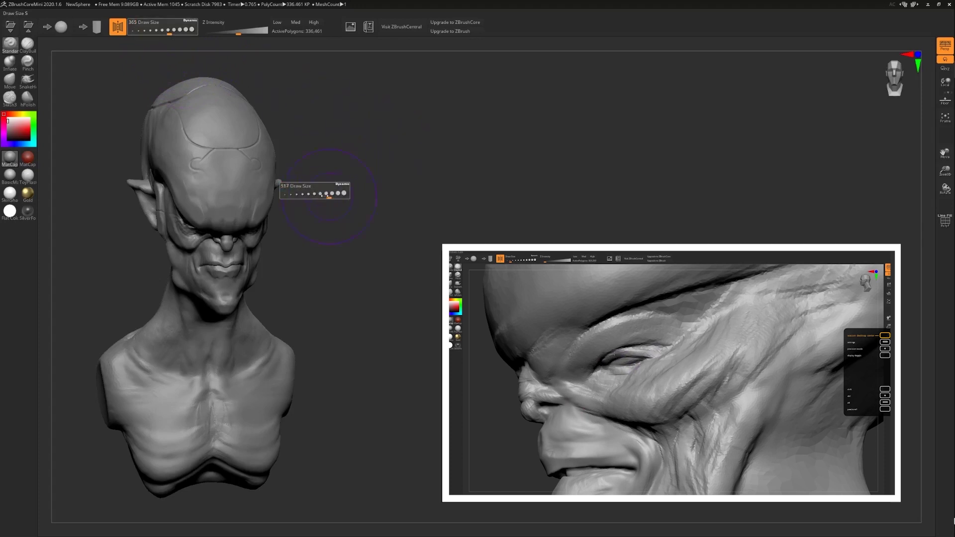
left_click_drag(320, 194, 324, 195)
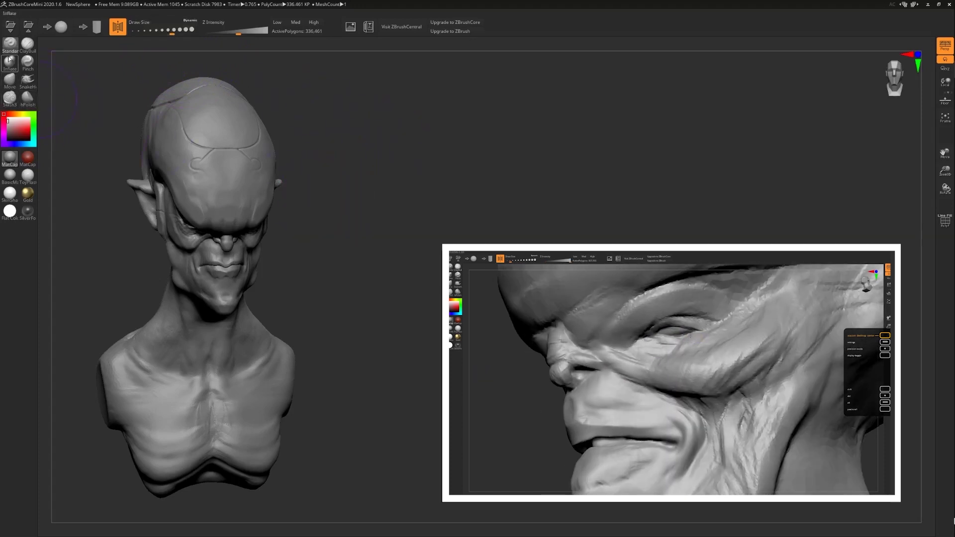
left_click_drag(102, 92, 348, 43)
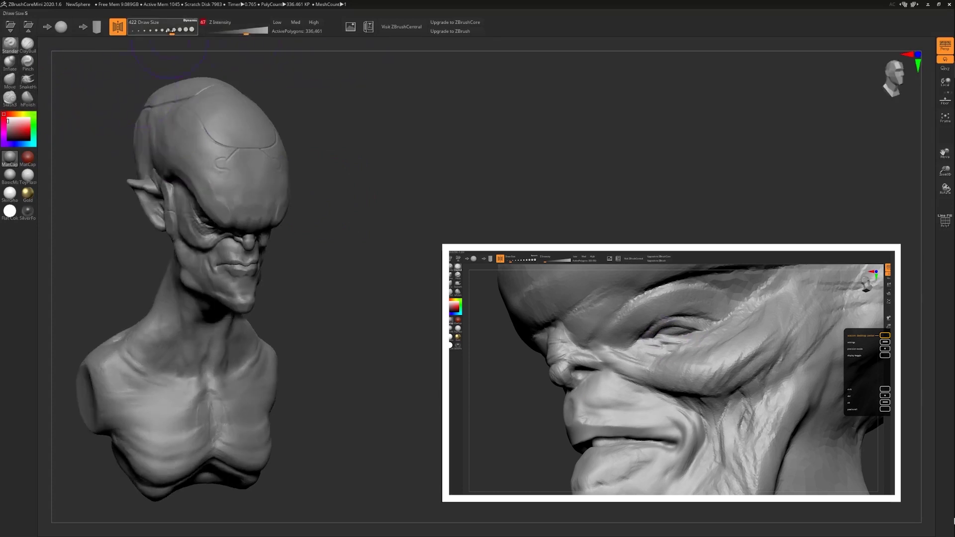
Step: Sculpt raised test bumps on the temples and upper skull with a smaller Standard brush
left_click_drag(187, 153, 193, 157)
mouse_move(358, 149)
left_mouse_down("alt")
mouse_move(378, 199)
mouse_move(436, 182)
mouse_move(442, 239)
left_mouse_up("alt")
left_click_drag(145, 138, 155, 151)
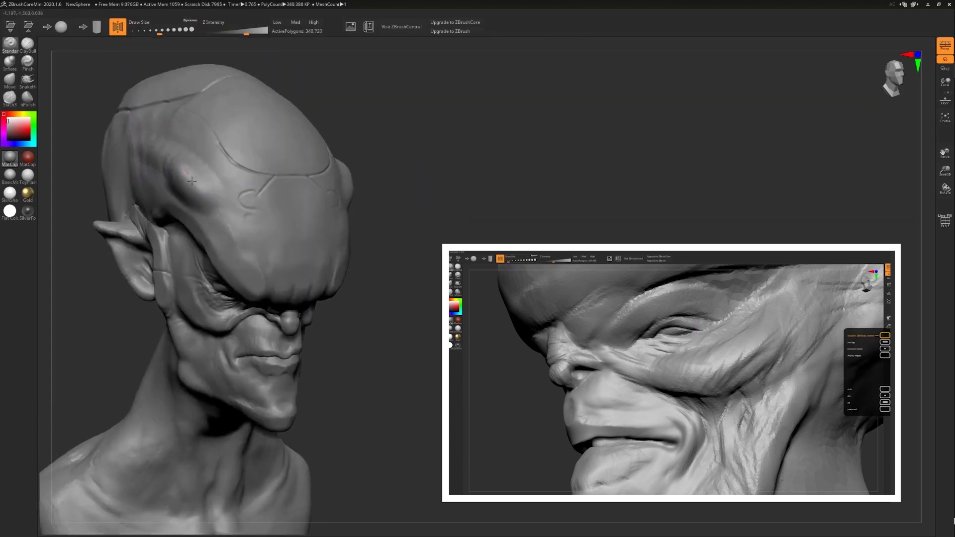
left_click_drag(192, 184, 141, 158)
mouse_move(366, 219)
left_mouse_down("alt")
mouse_move(307, 164)
mouse_move(323, 199)
left_mouse_up("alt")
left_click_drag(245, 144, 265, 161)
mouse_move(109, 156)
left_mouse_down()
mouse_move(236, 187)
mouse_move(208, 187)
mouse_move(235, 203)
left_mouse_up()
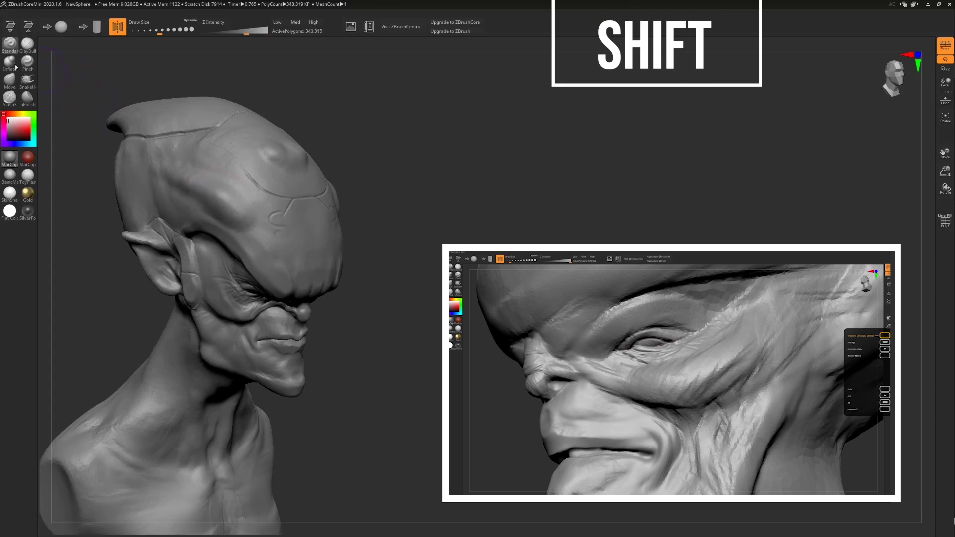
Step: Try smoothing the temple bulges and undo all the test strokes on the head
left_click_drag(234, 200, 245, 214, "shift")
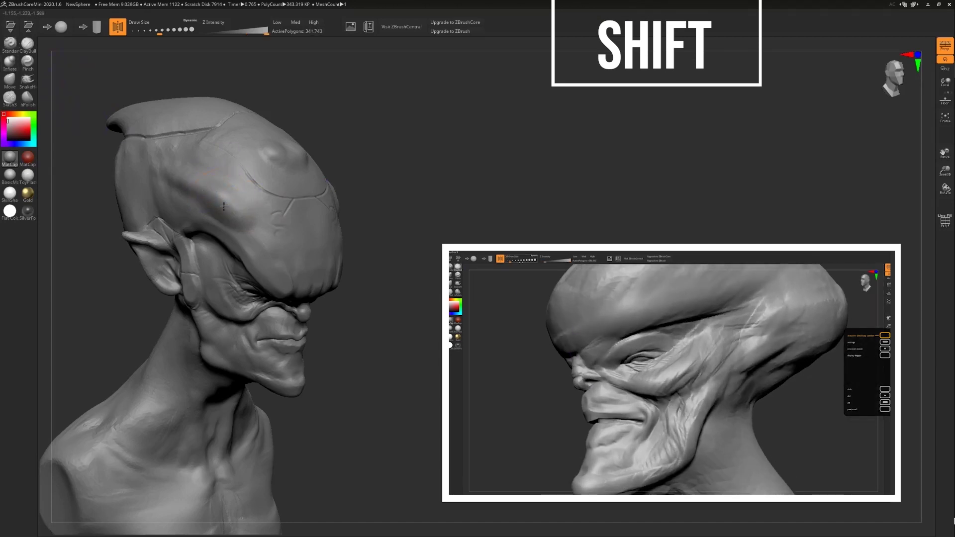
mouse_move(188, 185)
left_mouse_down("shift")
mouse_move(300, 172)
mouse_move(272, 142)
left_mouse_up("shift")
mouse_move(343, 159)
left_mouse_down()
mouse_move(315, 162)
mouse_move(433, 171)
left_mouse_up()
left_click_drag(248, 141, 241, 149)
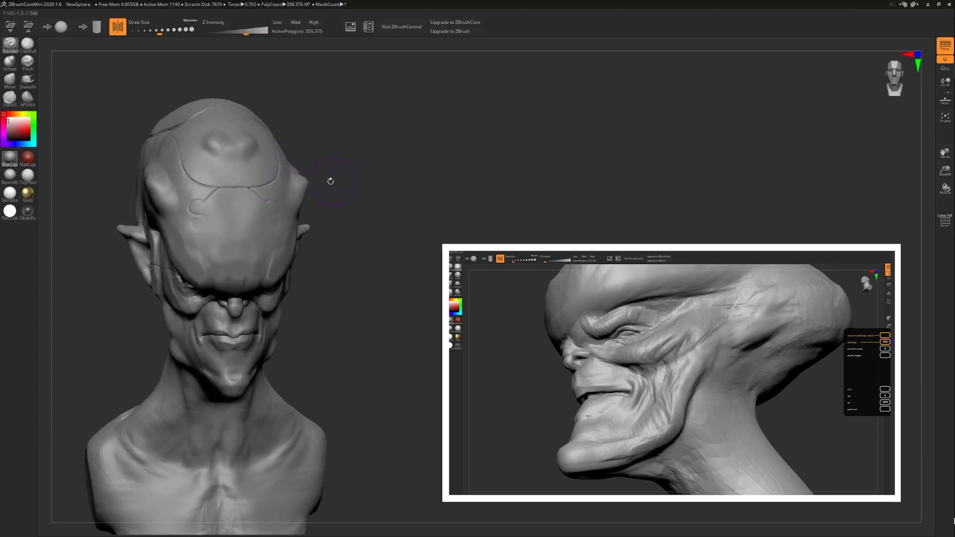
key("ctrl+z")
key("ctrl+z")
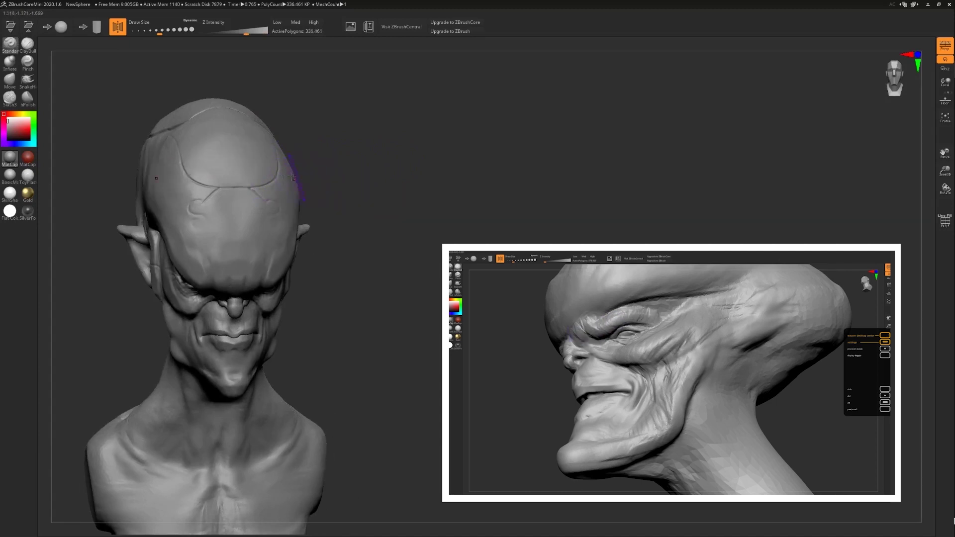
Step: Select the ClayBuildup brush, set its Z Intensity to 16 and increase its draw size
left_click_drag(87, 92, 105, 99)
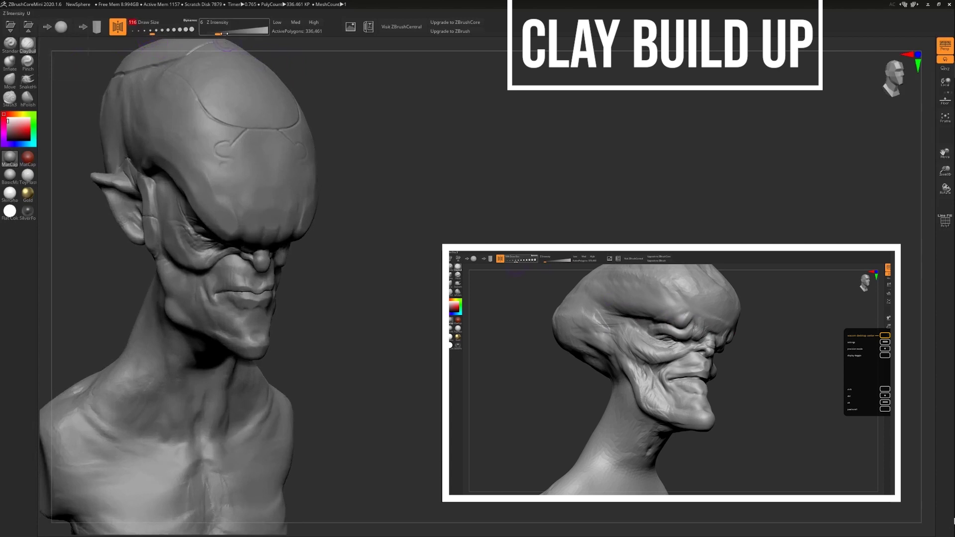
left_click_drag(225, 36, 227, 35)
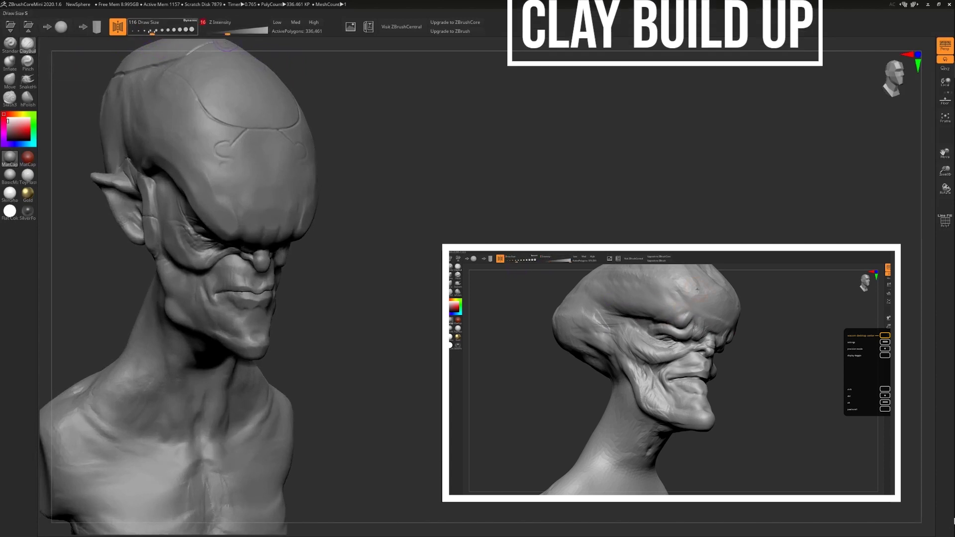
left_click_drag(152, 32, 186, 32)
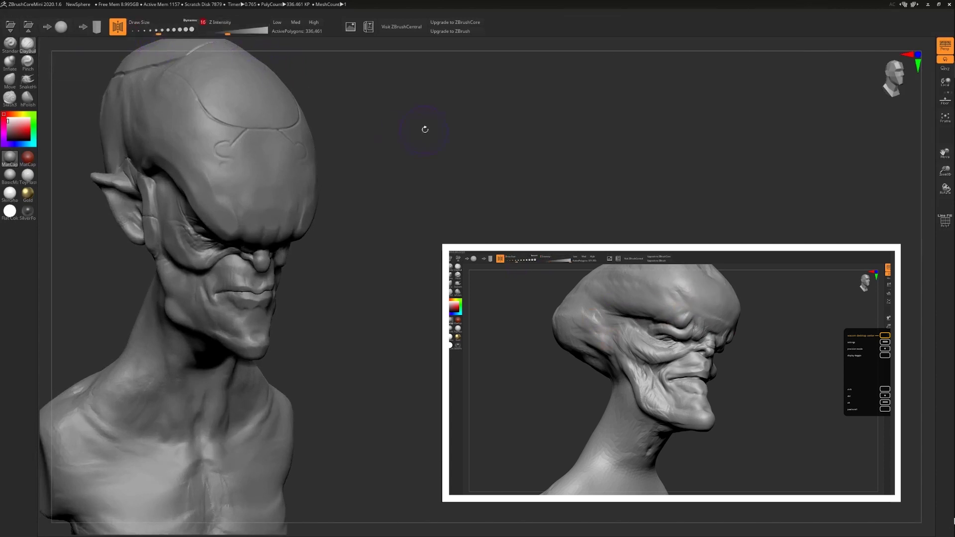
Step: Build up the collarbones on the upper chest with ClayBuildup strokes, lowering the Z Intensity partway
left_click_drag(425, 130, 423, 214, "alt")
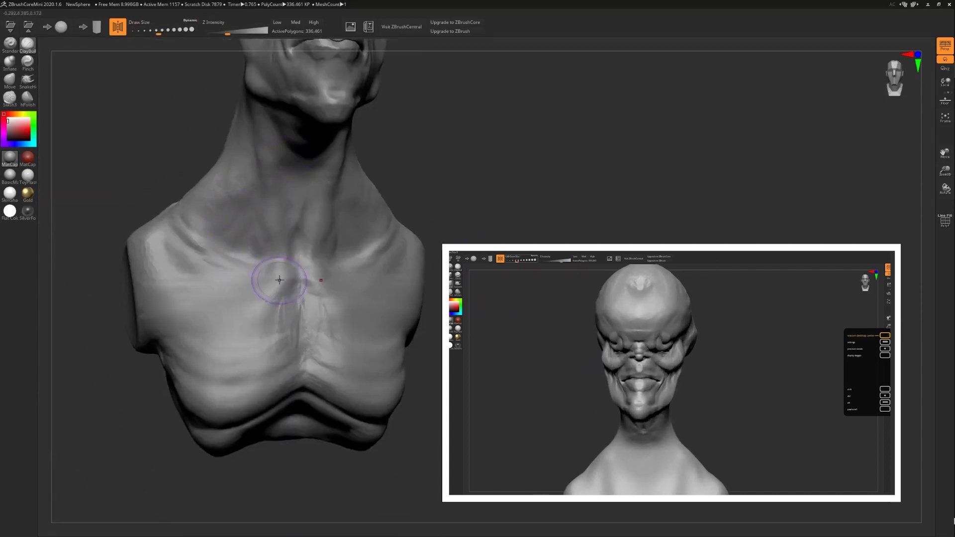
left_click_drag(281, 277, 221, 265)
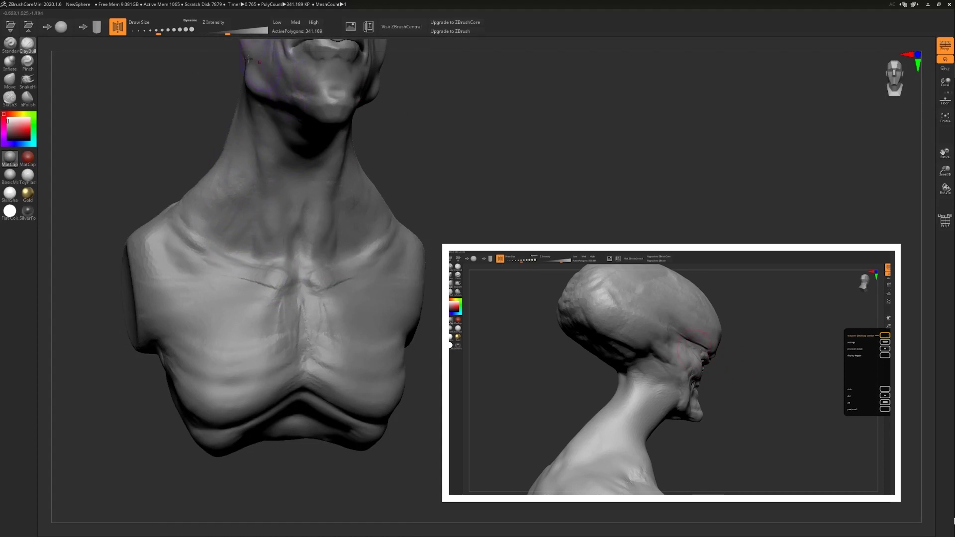
left_click_drag(227, 31, 217, 31)
left_click_drag(206, 265, 250, 272)
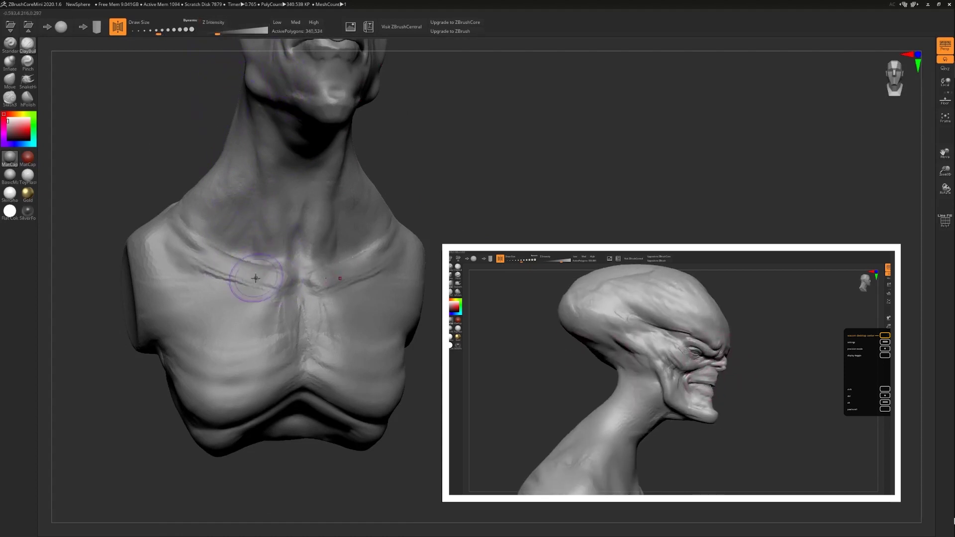
mouse_move(193, 245)
left_mouse_down()
mouse_move(252, 282)
mouse_move(204, 271)
mouse_move(236, 273)
left_mouse_up()
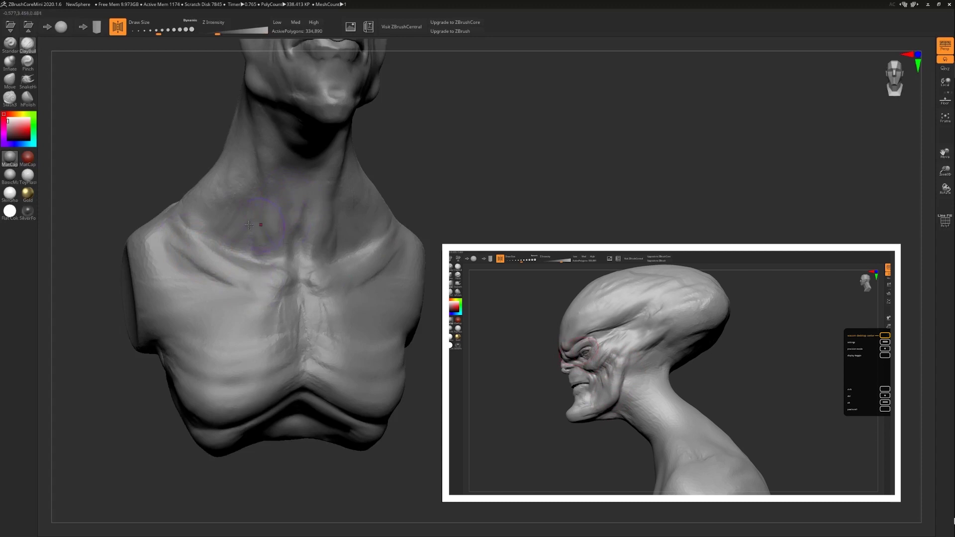
Step: Add a clay stroke along the collarbone near the shoulder and smooth it into the chest
left_click_drag(125, 144, 178, 137)
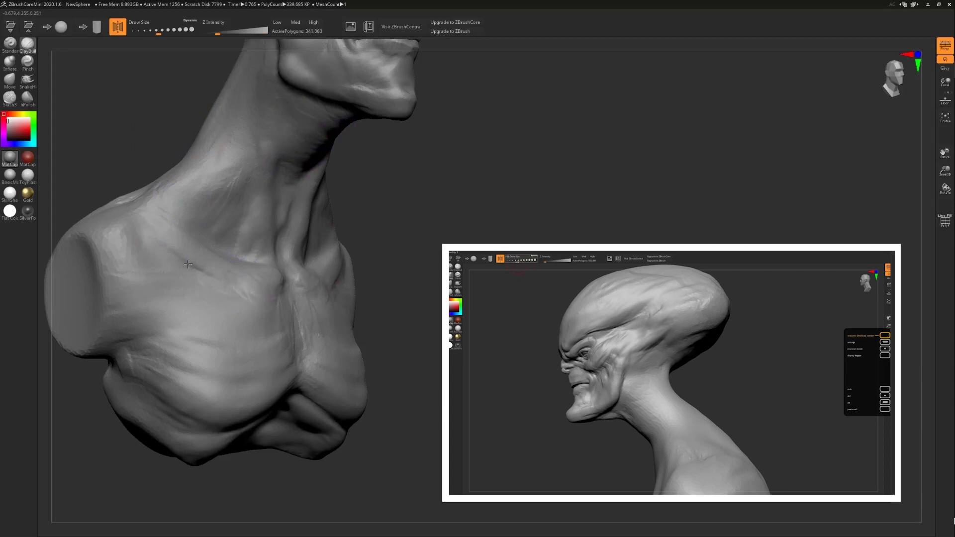
left_click_drag(193, 271, 252, 286)
left_click_drag(180, 280, 175, 256, "shift")
Step: Try a horizontal ClayBuildup stroke across the forehead and undo it
mouse_move(119, 438)
left_mouse_down("alt")
mouse_move(177, 309)
mouse_move(167, 335)
left_mouse_up("alt")
left_click_drag(115, 179, 75, 187)
left_click_drag(113, 199, 112, 295, "alt")
mouse_move(113, 296)
right_mouse_down()
mouse_move(150, 219)
mouse_move(294, 192)
right_mouse_up()
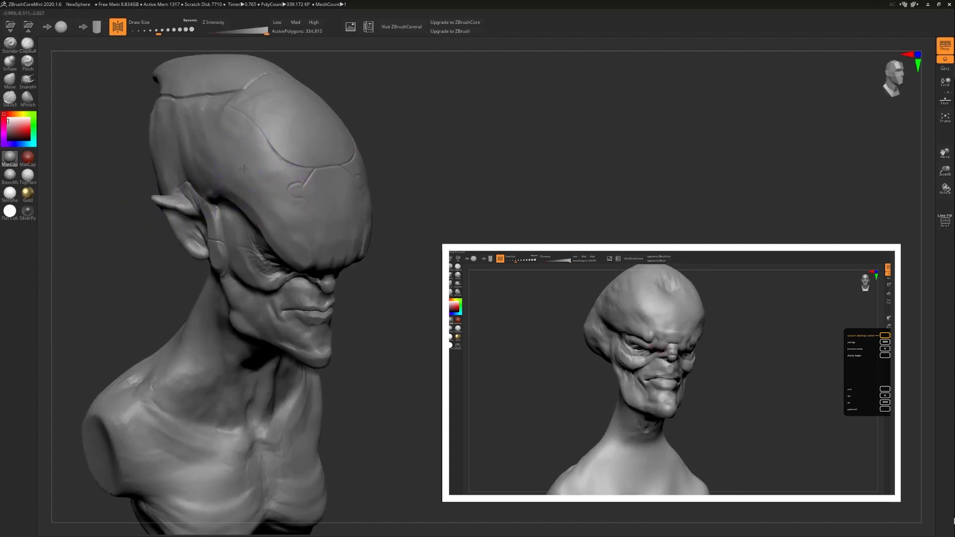
mouse_move(229, 149)
right_mouse_down()
mouse_move(411, 257)
mouse_move(348, 234)
right_mouse_up()
mouse_move(271, 192)
left_mouse_down()
mouse_move(220, 150)
mouse_move(248, 154)
mouse_move(186, 172)
left_mouse_up()
mouse_move(217, 188)
right_mouse_down("ctrl")
mouse_move(107, 145)
mouse_move(124, 142)
mouse_move(97, 119)
mouse_move(142, 131)
right_mouse_up("ctrl")
left_click_drag(229, 153, 209, 153)
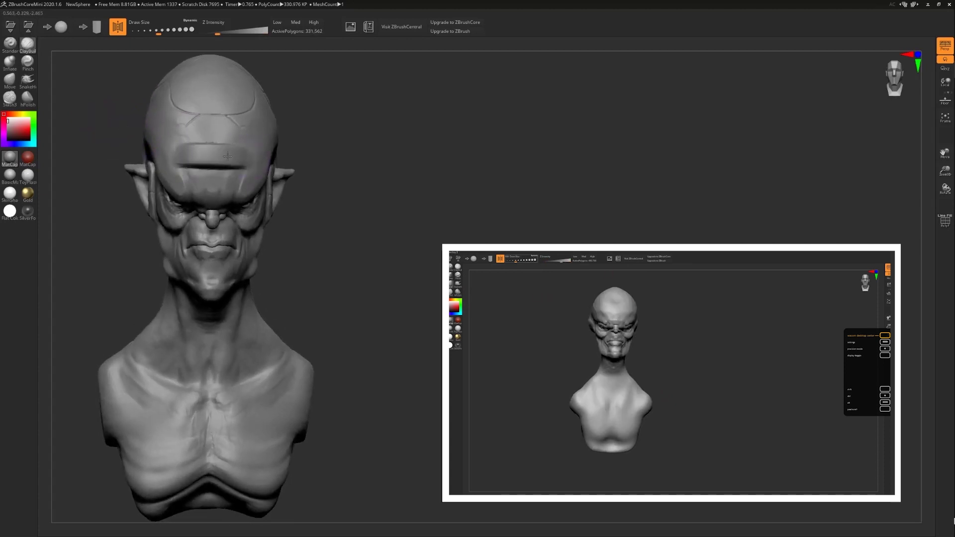
mouse_move(402, 211)
left_mouse_down()
mouse_move(365, 217)
mouse_move(390, 235)
left_mouse_up()
key("ctrl+z")
Step: Select the Inflate brush and adjust its draw size for work on the face
right_click_drag(389, 235, 359, 226)
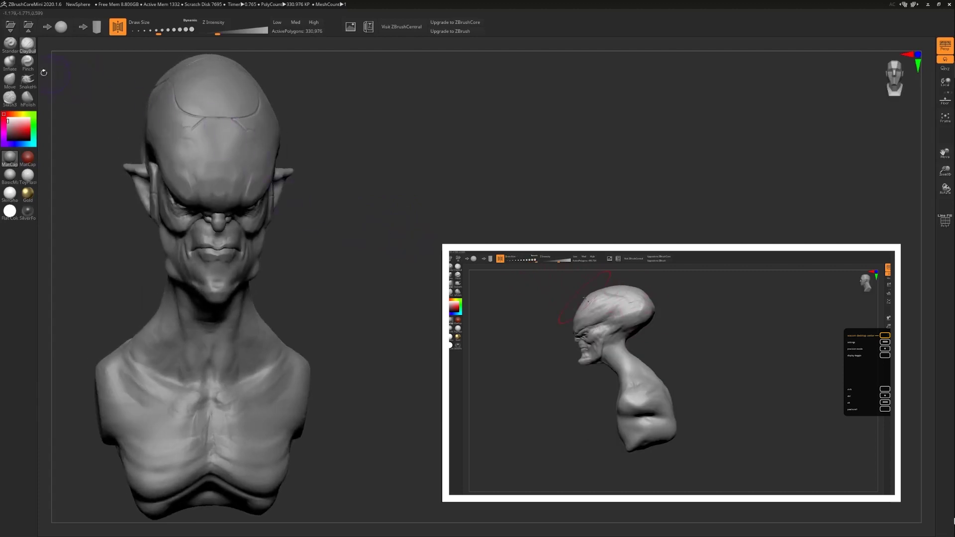
left_click(10, 63)
left_click_drag(141, 241, 143, 205)
right_click_drag(227, 189, 254, 77, "ctrl")
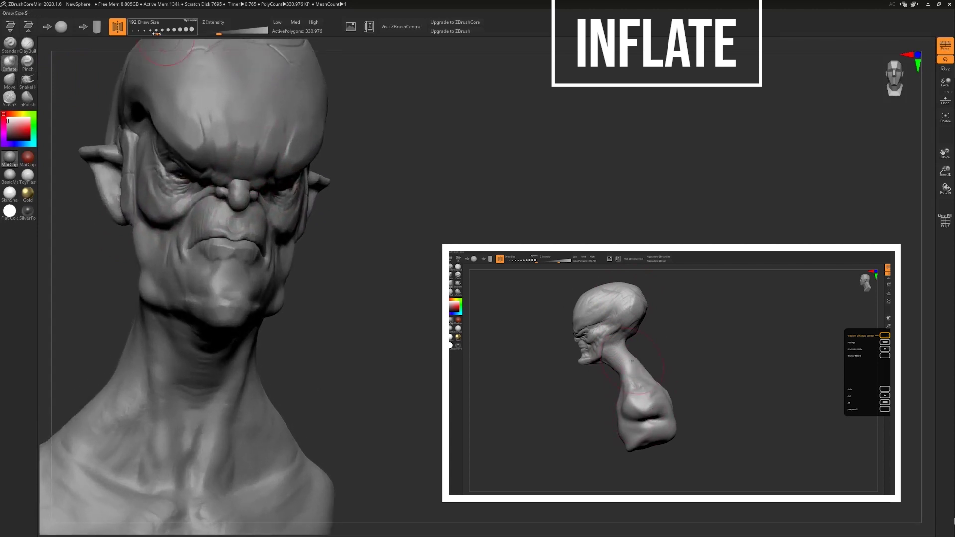
key("s")
left_click_drag(387, 272, 394, 273)
Step: Try inflating the tip of the nose and undo the change
left_click_drag(242, 201, 241, 203)
mouse_move(447, 245)
left_mouse_down()
mouse_move(386, 244)
mouse_move(418, 240)
mouse_move(563, 273)
left_mouse_up()
key("ctrl+z")
Step: Reduce the Inflate brush's draw size, raise its Z Intensity and puff out the inside of the pointed ear
right_click_drag(132, 117, 216, 65)
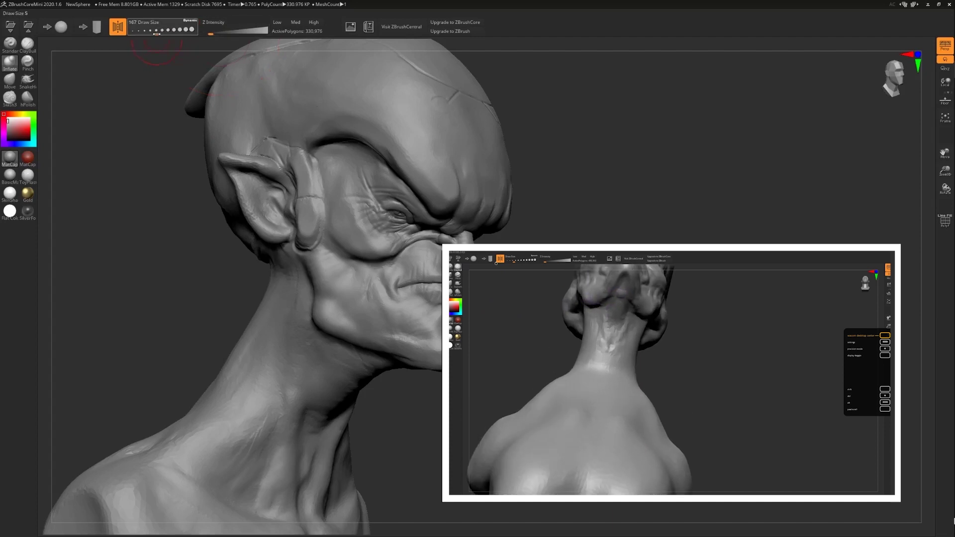
left_click_drag(164, 33, 154, 33)
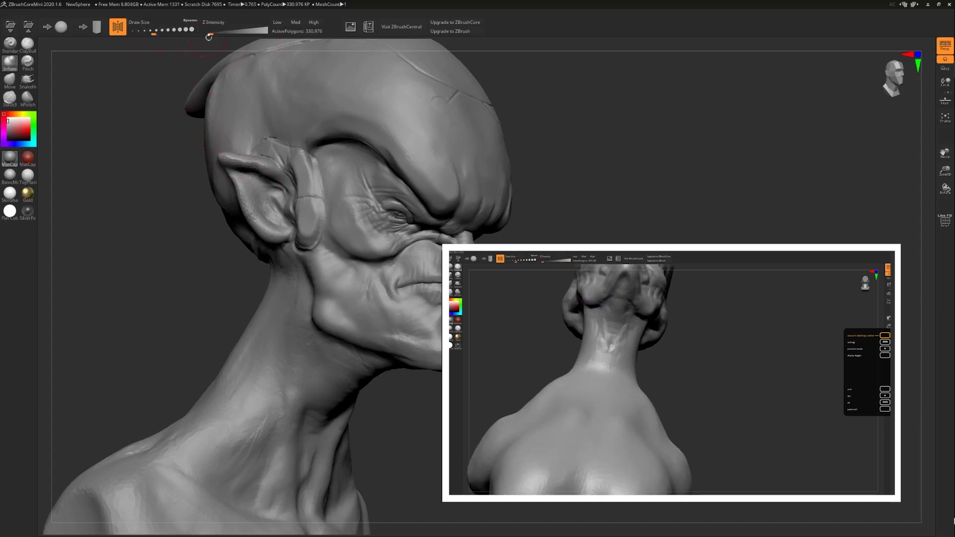
left_click_drag(210, 36, 216, 35)
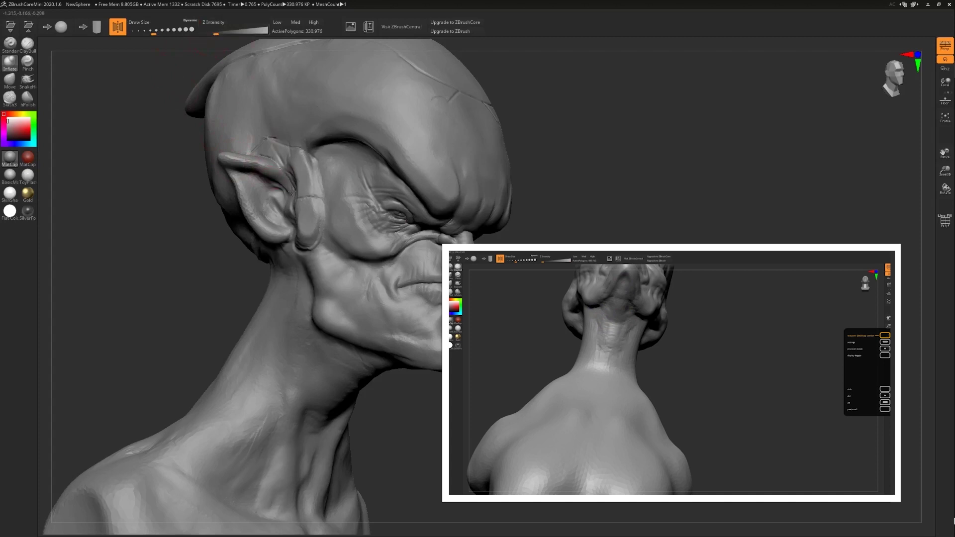
left_click_drag(292, 198, 289, 214)
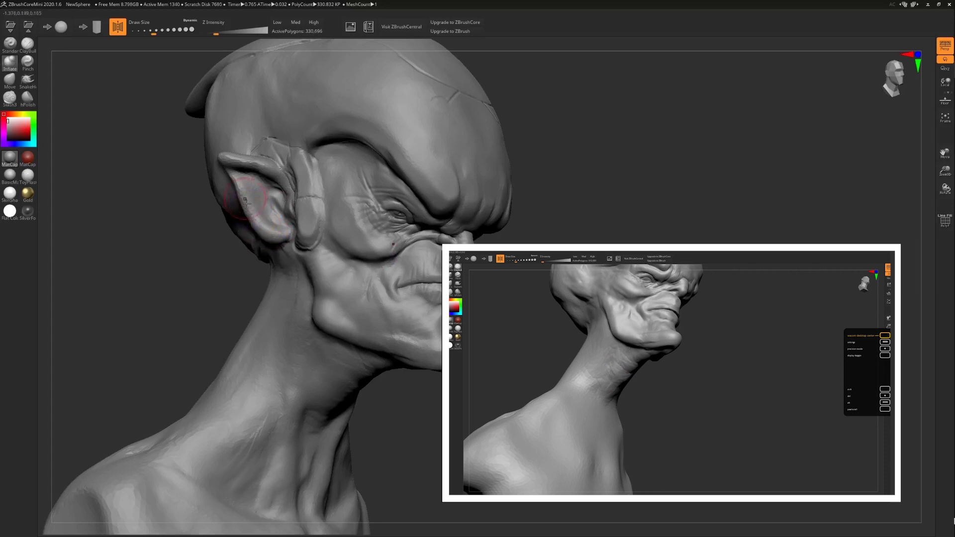
left_click_drag(173, 227, 146, 229)
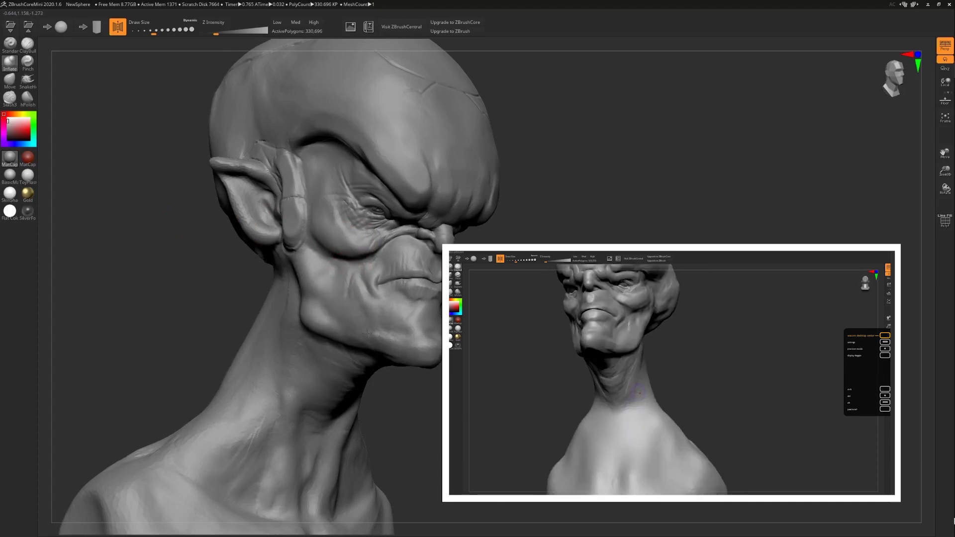
Step: Select the Pinch brush and tighten the crease from the corner of the mouth along the lips
mouse_move(497, 308)
left_mouse_down()
mouse_move(324, 291)
mouse_move(449, 297)
mouse_move(415, 277)
mouse_move(348, 279)
left_mouse_up()
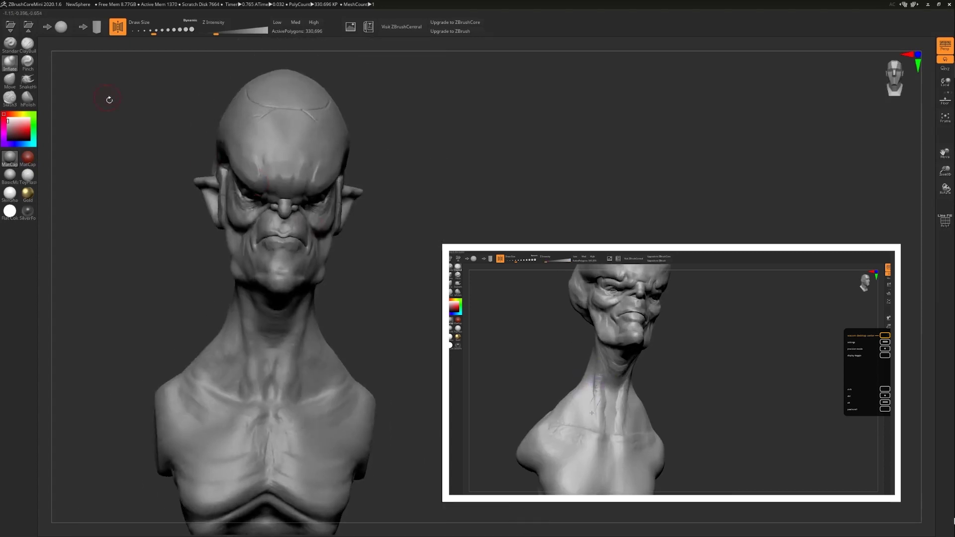
left_click(28, 63)
left_click_drag(181, 243, 224, 246)
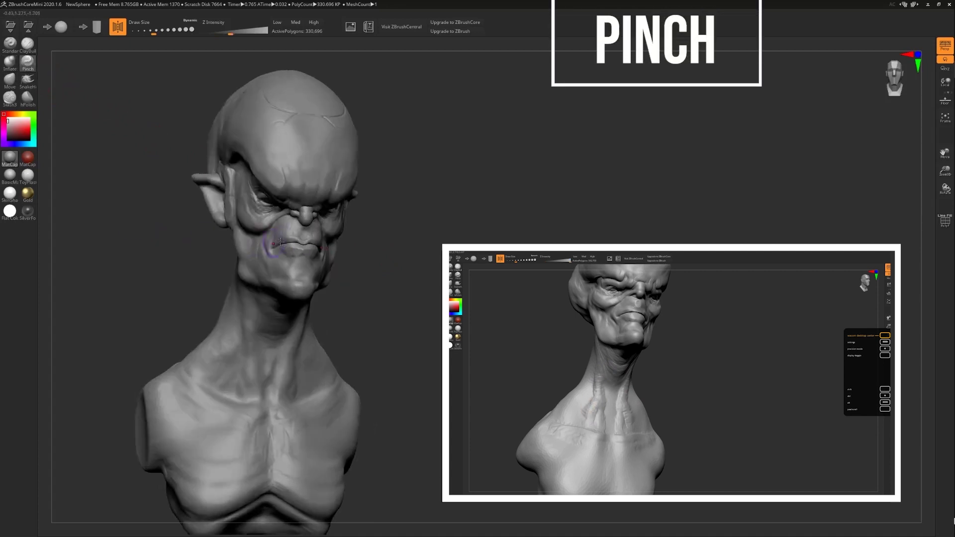
scroll(291, 241, "up", 6)
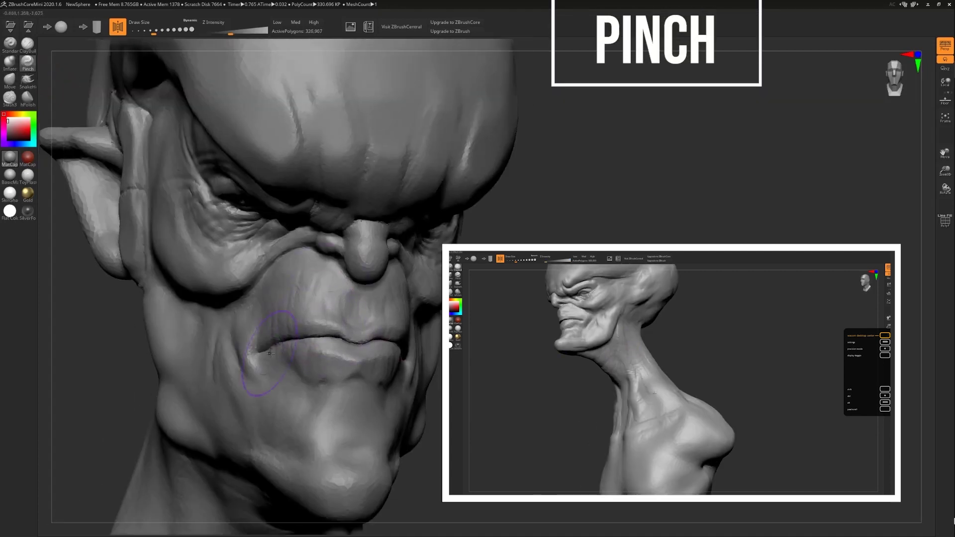
left_click_drag(270, 354, 323, 340)
left_click_drag(82, 238, 72, 112, "alt")
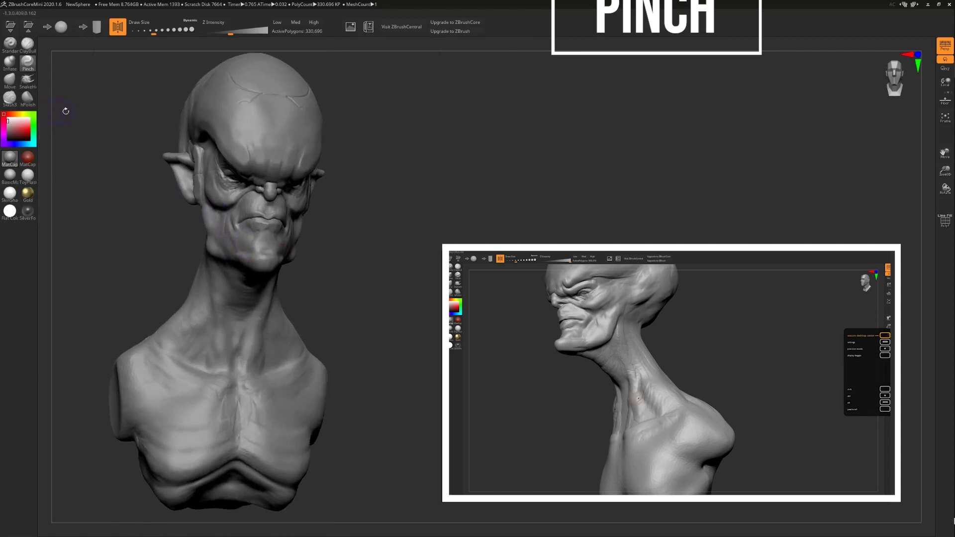
Step: Select the Move brush, lower its Z Intensity and greatly enlarge its draw size for reshaping the head
left_click(10, 80)
mouse_move(233, 199)
right_mouse_down("ctrl")
mouse_move(227, 158)
mouse_move(241, 164)
mouse_move(244, 183)
right_mouse_up("ctrl")
mouse_move(234, 33)
left_mouse_down()
mouse_move(248, 35)
mouse_move(239, 34)
left_mouse_up()
left_click_drag(154, 32, 159, 33)
left_click_drag(238, 33, 227, 33)
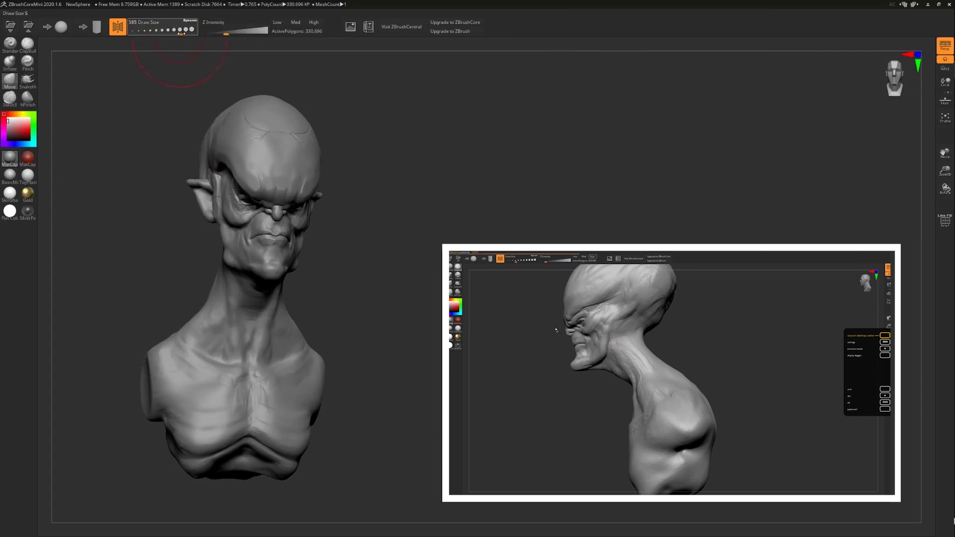
left_click_drag(155, 118, 197, 133)
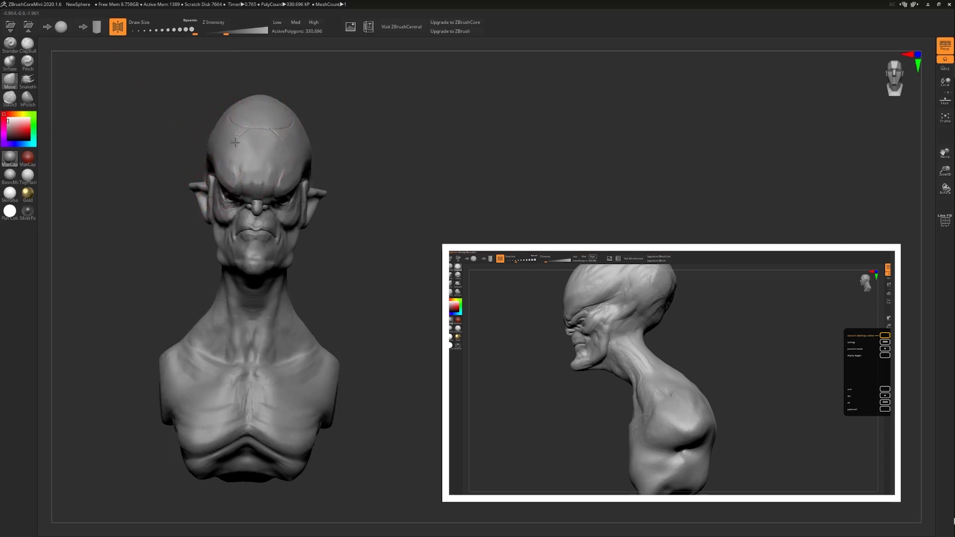
mouse_move(225, 165)
right_mouse_down("ctrl")
mouse_move(254, 158)
mouse_move(219, 144)
mouse_move(214, 167)
right_mouse_up("ctrl")
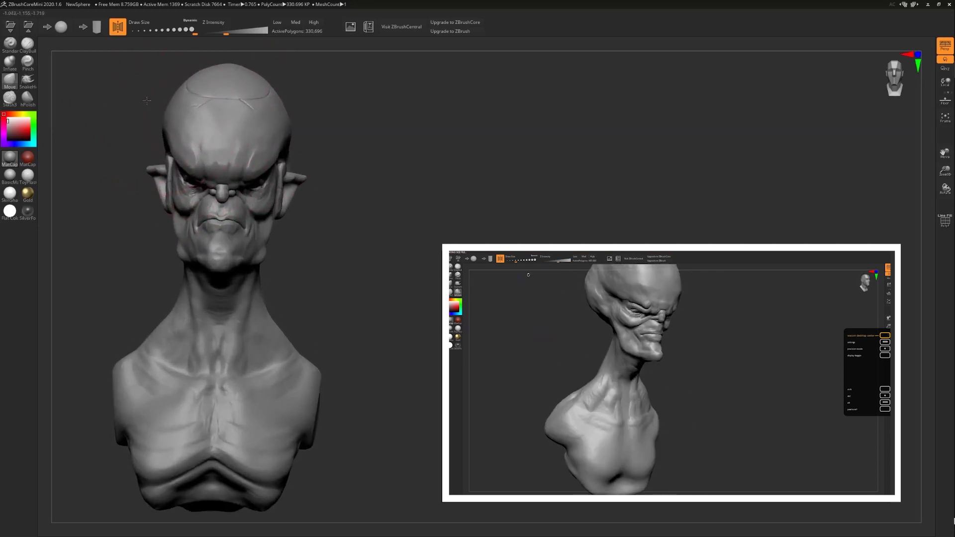
left_click_drag(146, 101, 162, 103)
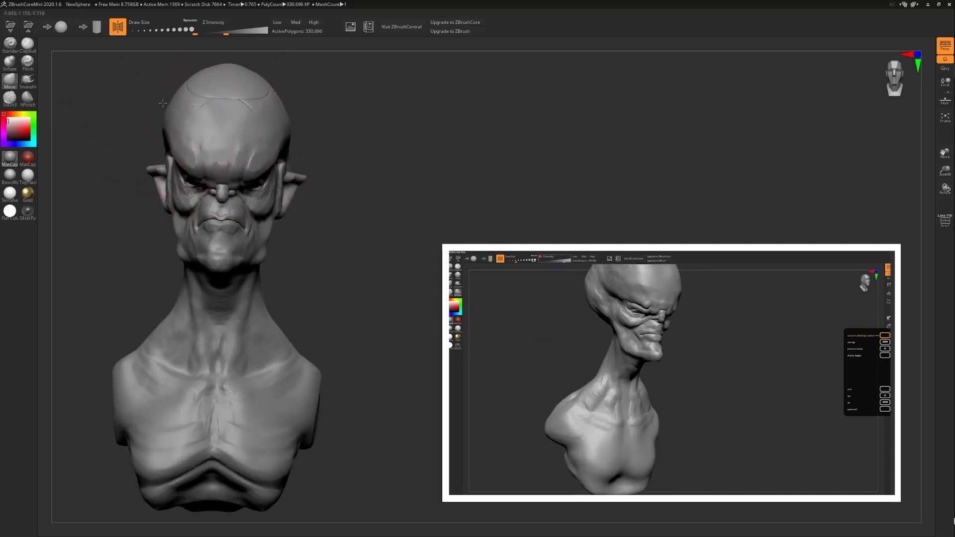
Step: Turn off symmetry and shift the skull, brow and mouth unevenly with the large Move brush
left_click(118, 29)
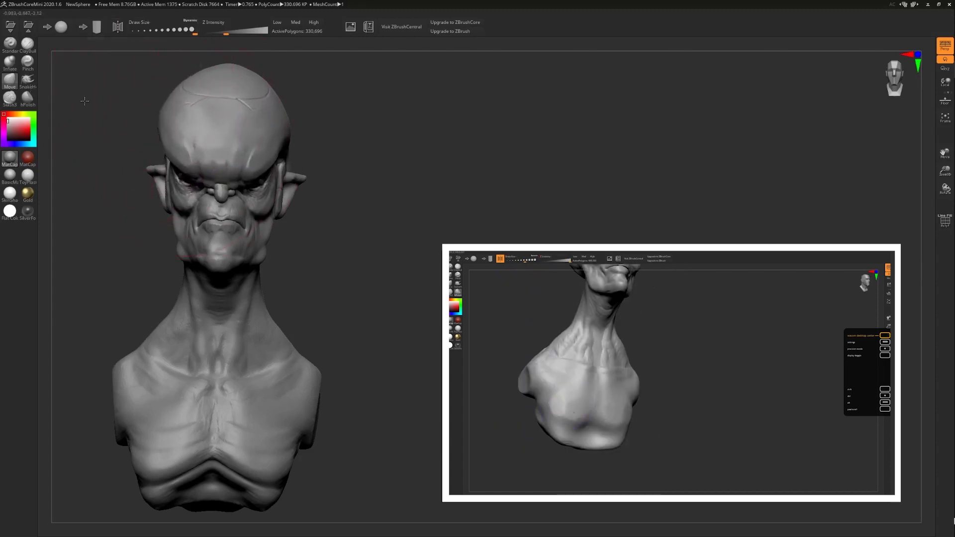
left_click_drag(209, 149, 211, 166)
left_click_drag(240, 211, 236, 236)
mouse_move(117, 235)
left_mouse_down()
mouse_move(149, 234)
mouse_move(102, 231)
mouse_move(101, 212)
left_mouse_up()
left_click_drag(193, 187, 188, 198)
left_click_drag(100, 199, 160, 219)
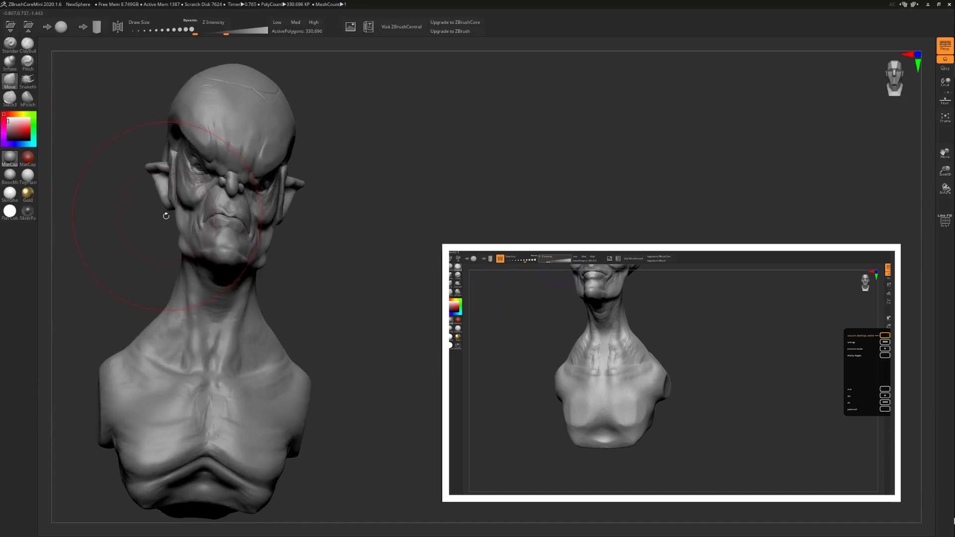
Step: Select the SnakeHook brush, reduce its draw size and pull the back of the skull out into a pointed spike
left_click_drag(151, 209, 119, 80, "alt")
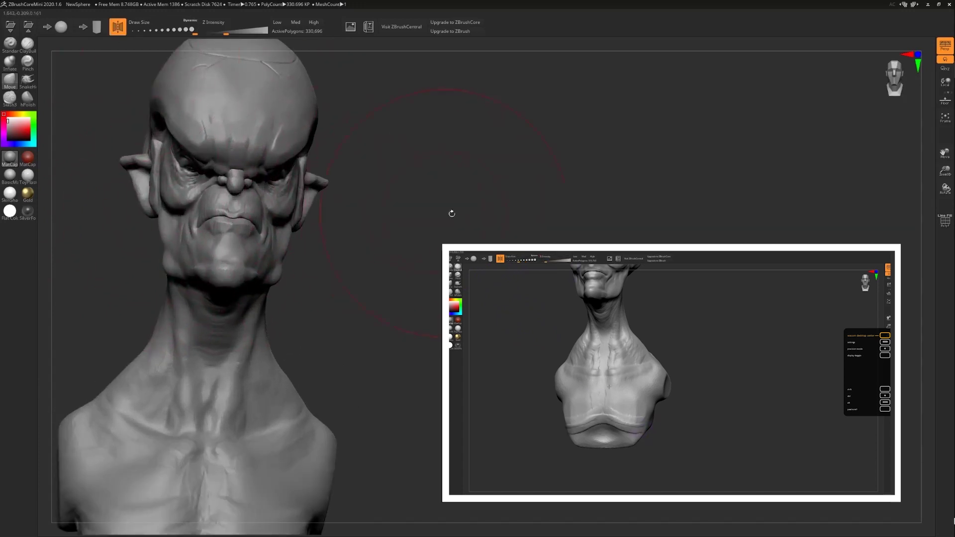
right_click_drag(303, 226, 283, 207, "alt")
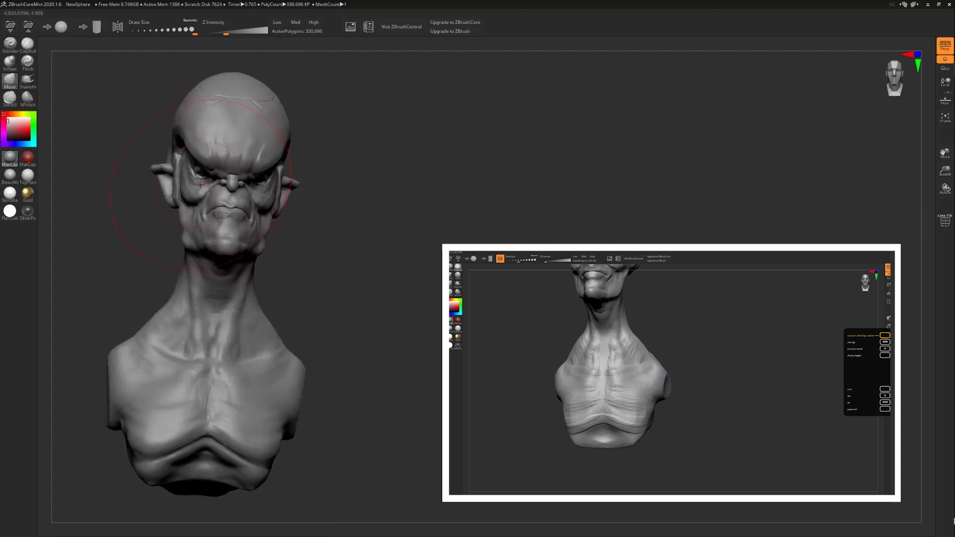
mouse_move(156, 197)
right_mouse_down()
mouse_move(124, 117)
mouse_move(243, 140)
mouse_move(233, 156)
right_mouse_up()
left_click_drag(254, 34, 170, 33)
right_click_drag(201, 102, 246, 96)
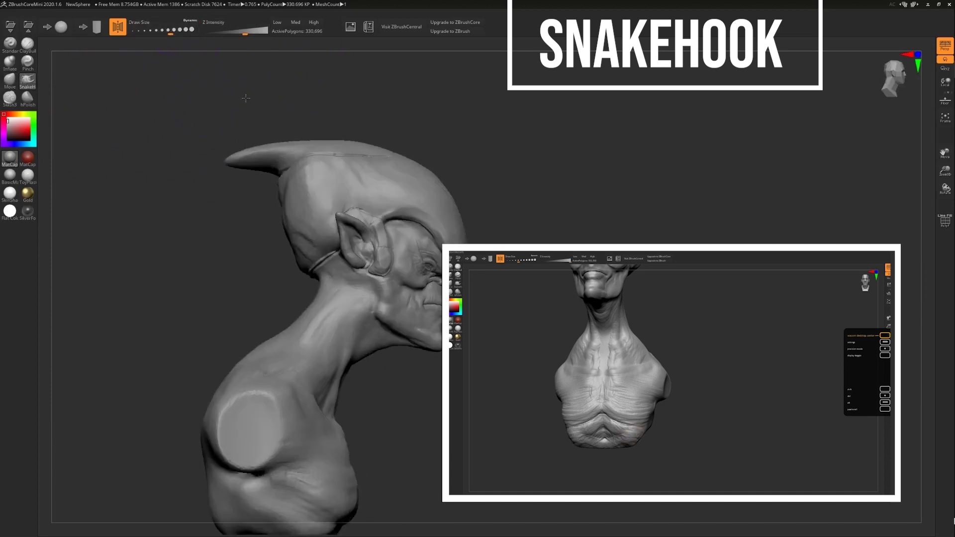
Step: Set the SnakeHook brush's Z Intensity to 68 and pull a pair of horns out of the forehead
right_click_drag(386, 107, 279, 113, "alt")
mouse_move(463, 149)
right_mouse_down()
mouse_move(426, 209)
mouse_move(325, 233)
right_mouse_up()
mouse_move(311, 269)
left_mouse_down("shift")
mouse_move(347, 286)
mouse_move(314, 279)
left_mouse_up("shift")
left_click_drag(423, 290, 503, 224)
left_click_drag(335, 231, 324, 224, "shift")
left_click_drag(410, 177, 382, 162, "alt")
left_click(254, 31)
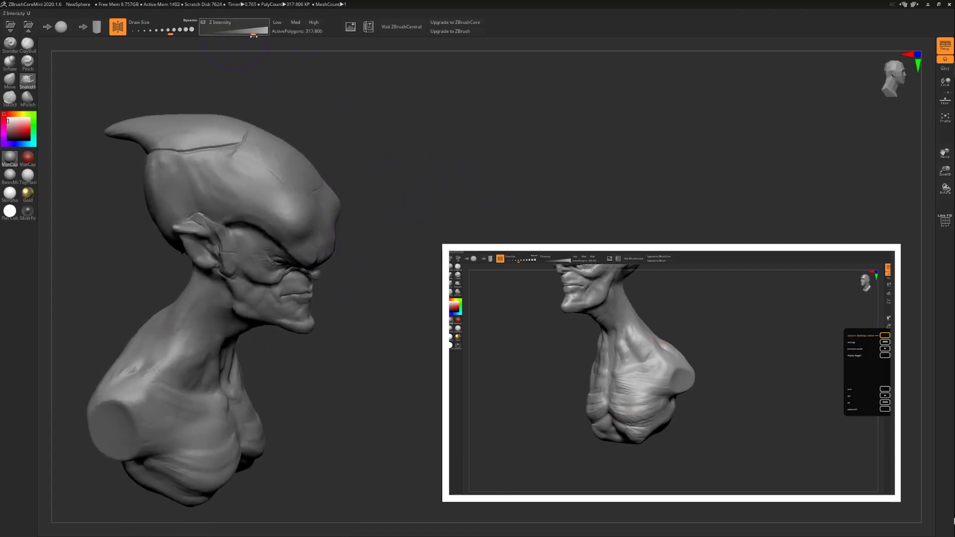
left_click_drag(354, 119, 319, 115, "alt")
right_click_drag(320, 115, 314, 167, "alt")
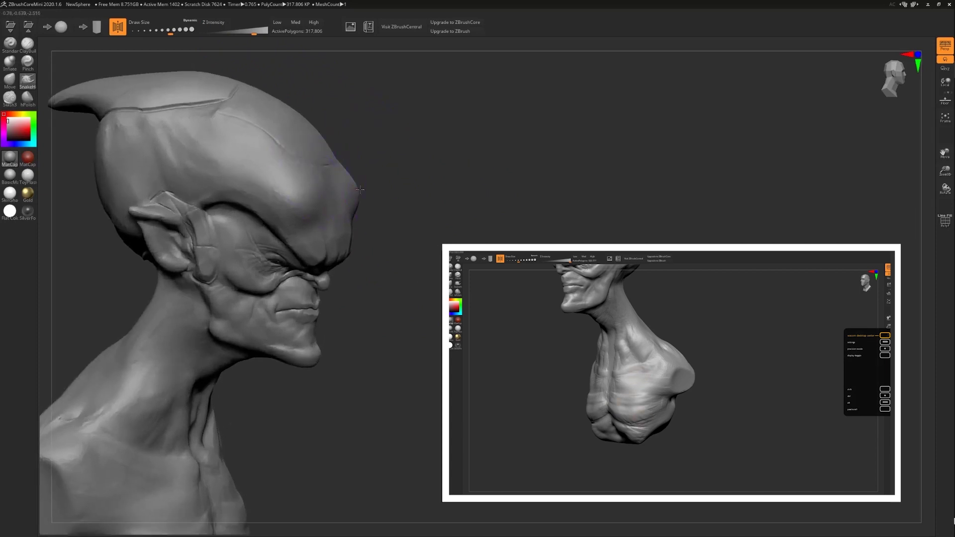
left_click_drag(363, 189, 394, 155)
Step: Stretch the forehead horns upward into long curved points with the SnakeHook brush
right_click_drag(394, 155, 392, 131)
mouse_move(457, 143)
left_mouse_down()
mouse_move(396, 141)
mouse_move(567, 200)
left_mouse_up()
left_click_drag(287, 138, 264, 140, "shift")
right_click_drag(263, 138, 249, 150)
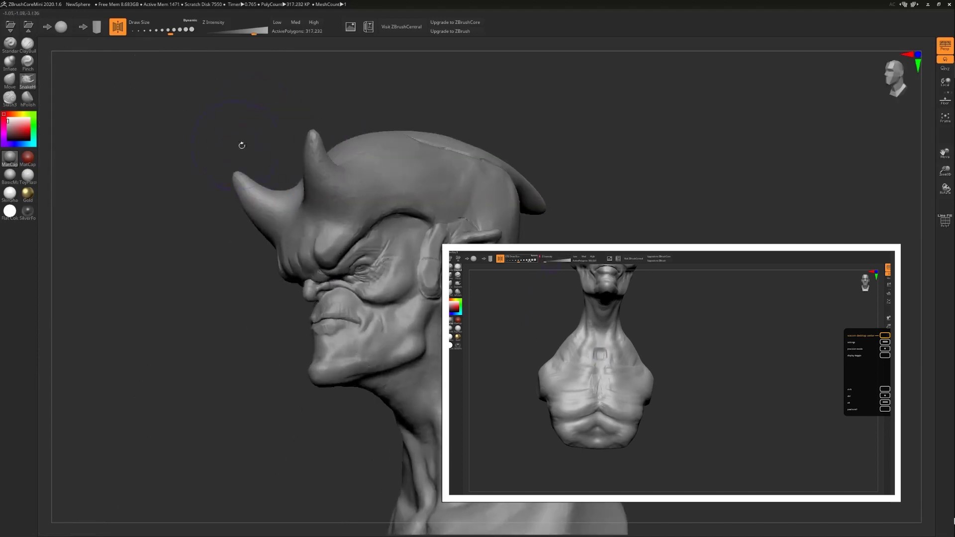
left_click_drag(239, 175, 234, 128)
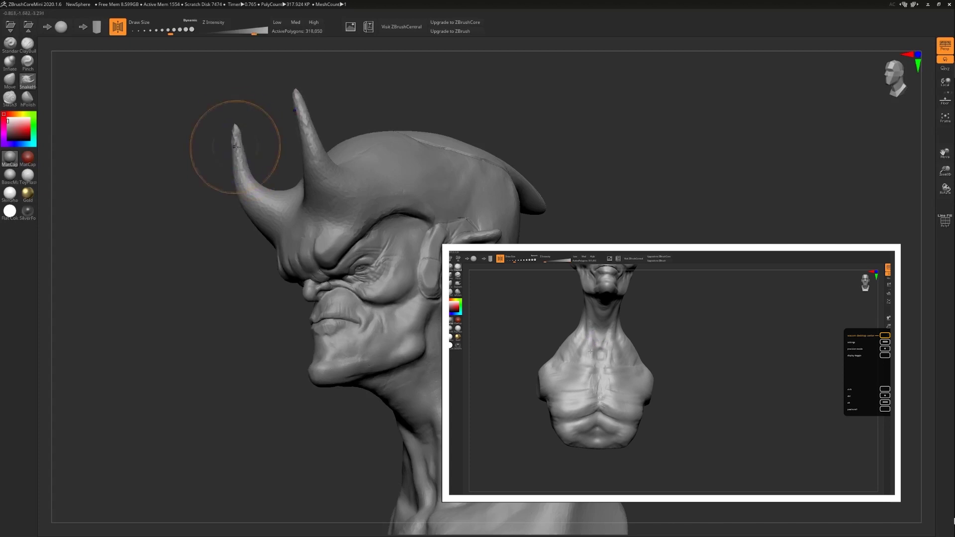
mouse_move(164, 143)
left_mouse_down()
mouse_move(256, 153)
mouse_move(208, 154)
mouse_move(209, 194)
left_mouse_up()
mouse_move(528, 172)
left_mouse_down("alt")
mouse_move(427, 154)
mouse_move(404, 128)
mouse_move(271, 165)
left_mouse_up("alt")
left_click_drag(384, 129, 382, 107)
Step: Undo all the SnakeHook strokes made on the head
key("ctrl+z")
key("ctrl+z")
key("ctrl+z")
key("ctrl+z")
key("ctrl+z")
key("ctrl+z")
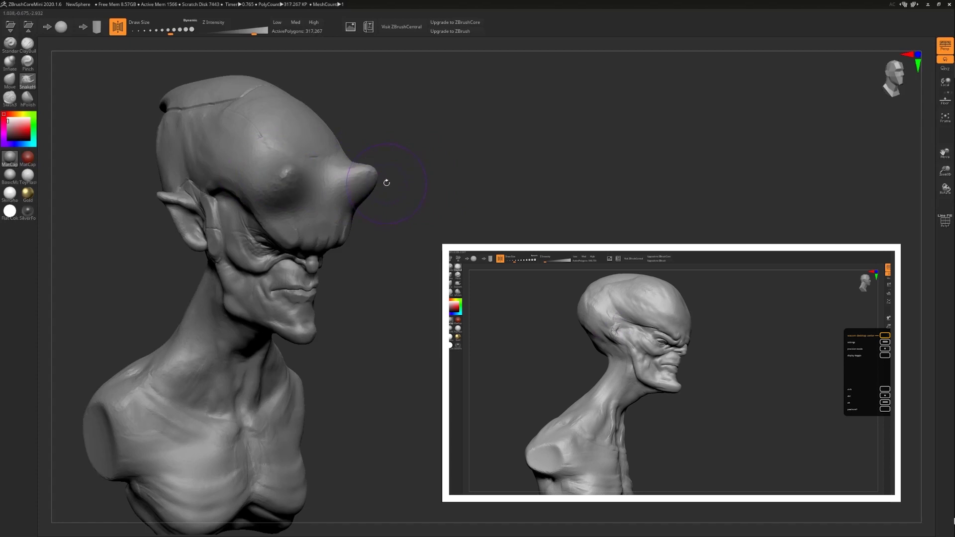
key("ctrl+z")
key("ctrl+z")
key("ctrl+z")
key("ctrl+z")
key("ctrl+z")
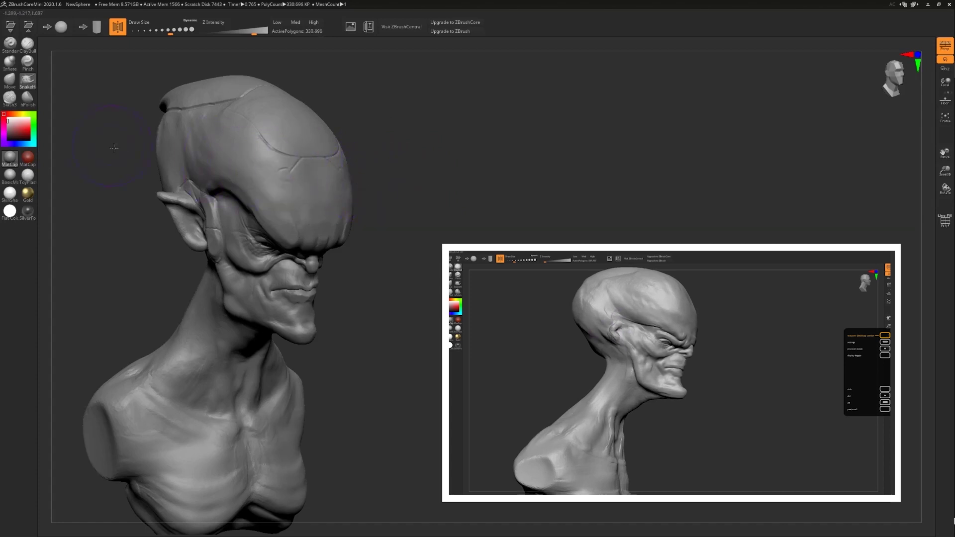
Step: Select the Slash brush, reduce its draw size and Z Intensity, and carve vertical frown wrinkles above the brow
left_click_drag(107, 146, 95, 119, "alt")
left_click(10, 98)
mouse_move(145, 167)
left_mouse_down("alt")
mouse_move(154, 187)
mouse_move(521, 241)
mouse_move(503, 178)
mouse_move(499, 219)
left_mouse_up("alt")
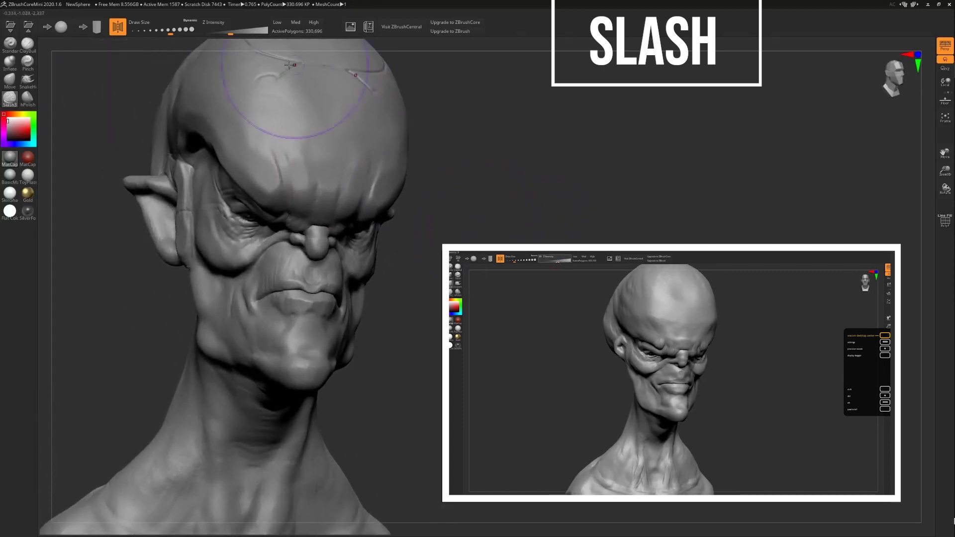
left_click_drag(229, 34, 138, 34)
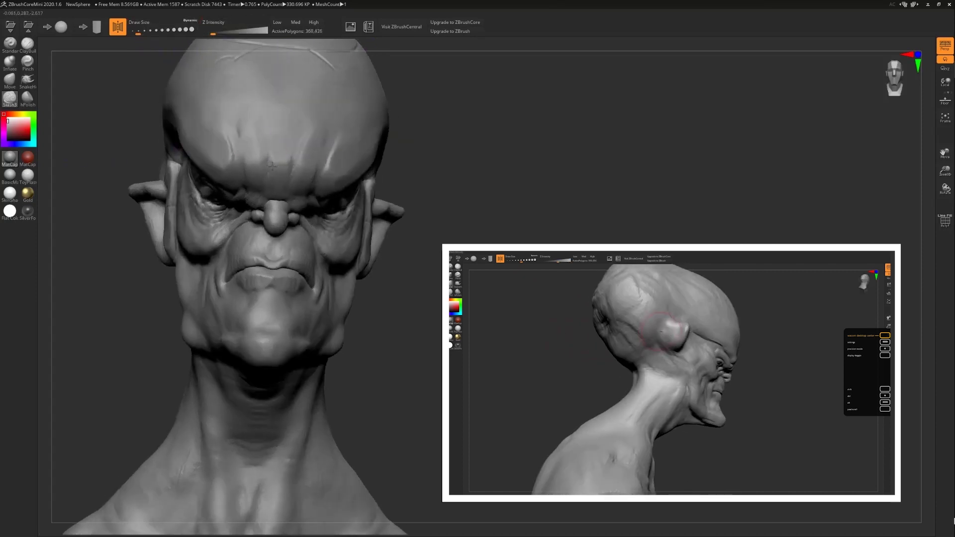
left_click_drag(218, 35, 220, 34)
left_click(142, 34)
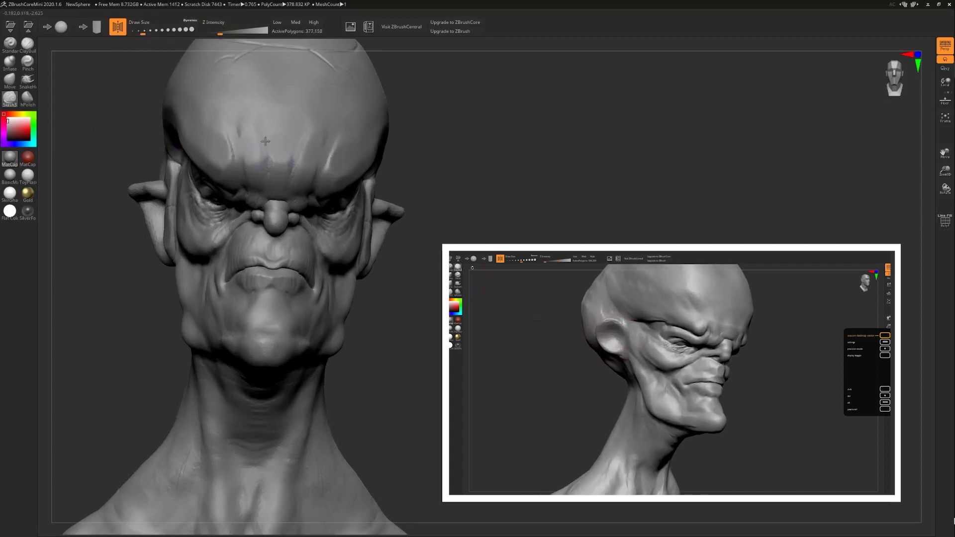
left_click_drag(268, 124, 276, 147)
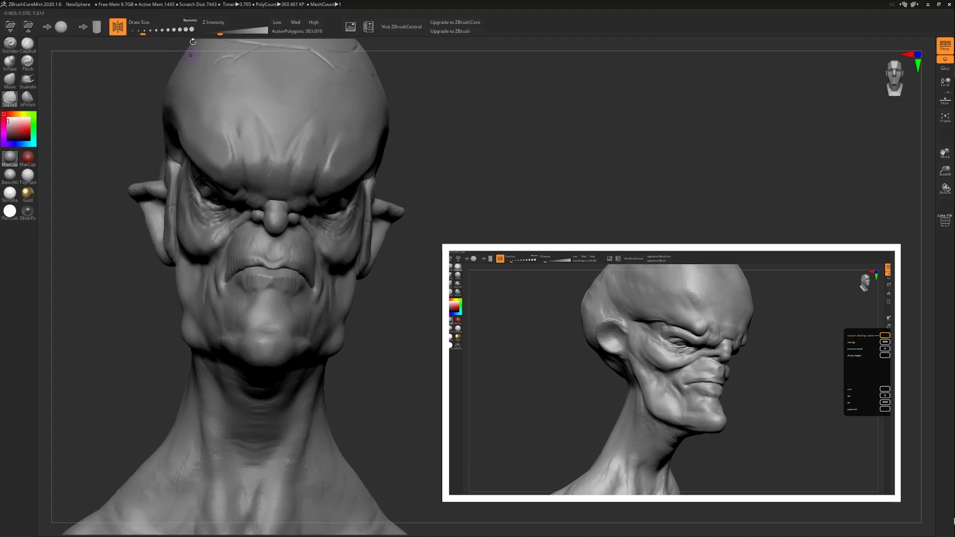
left_click(229, 32)
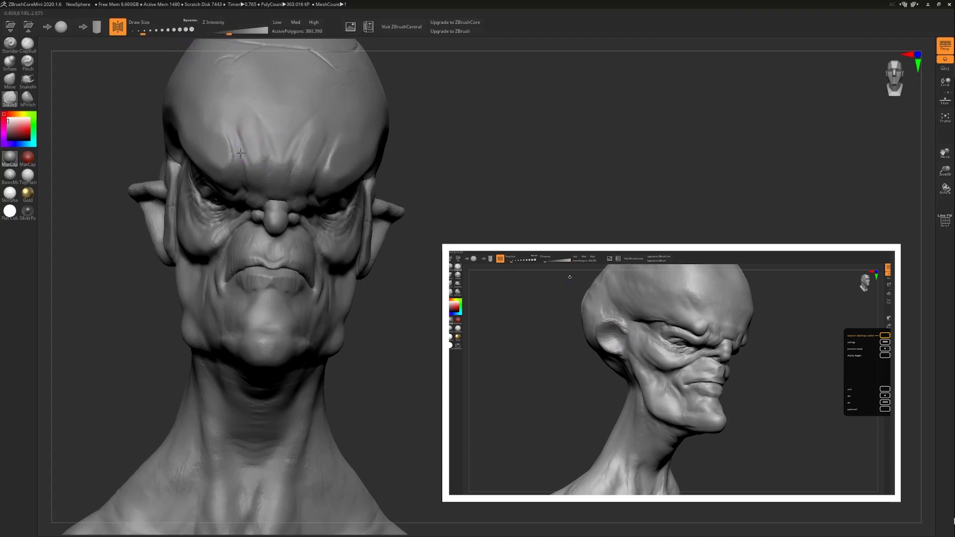
Step: Carve fine skin wrinkles across the side and front of the neck with the Slash brush
left_click_drag(85, 108, 100, 102)
left_click_drag(95, 259, 133, 113, "alt")
mouse_move(503, 204)
left_mouse_down()
mouse_move(437, 217)
mouse_move(478, 209)
mouse_move(328, 214)
left_mouse_up()
right_click_drag(367, 307, 291, 313)
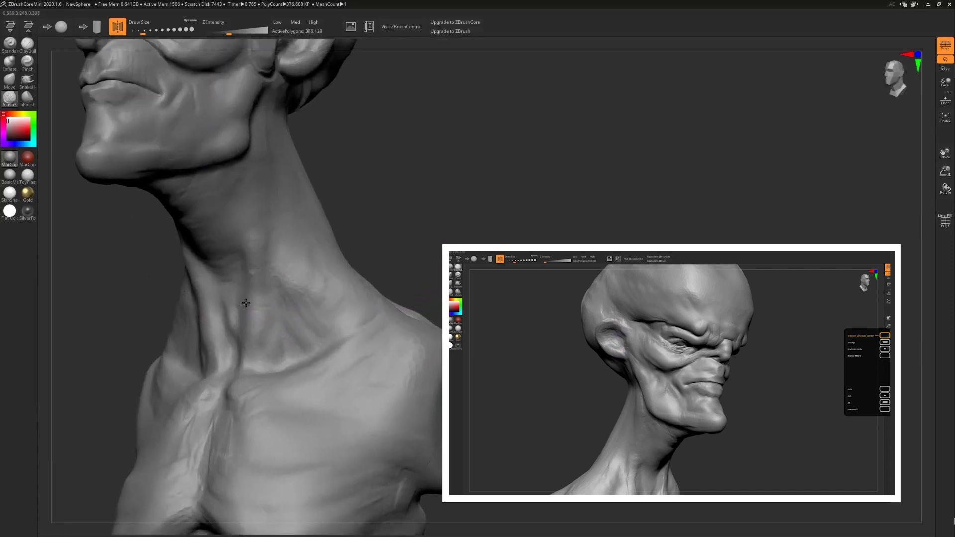
left_click_drag(251, 280, 267, 270)
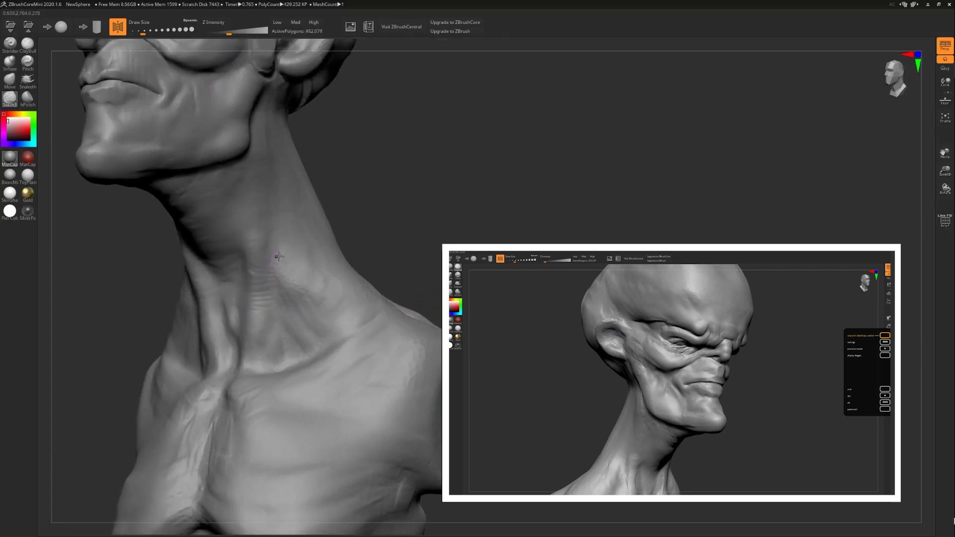
mouse_move(254, 175)
left_mouse_down()
mouse_move(208, 190)
mouse_move(275, 195)
left_mouse_up()
Step: Cut crow's feet around the outer corner of the eye, fine-tuning the Slash brush's Z Intensity and reducing its draw size
mouse_move(404, 182)
left_mouse_down("alt")
mouse_move(431, 263)
mouse_move(490, 341)
mouse_move(497, 383)
left_mouse_up("alt")
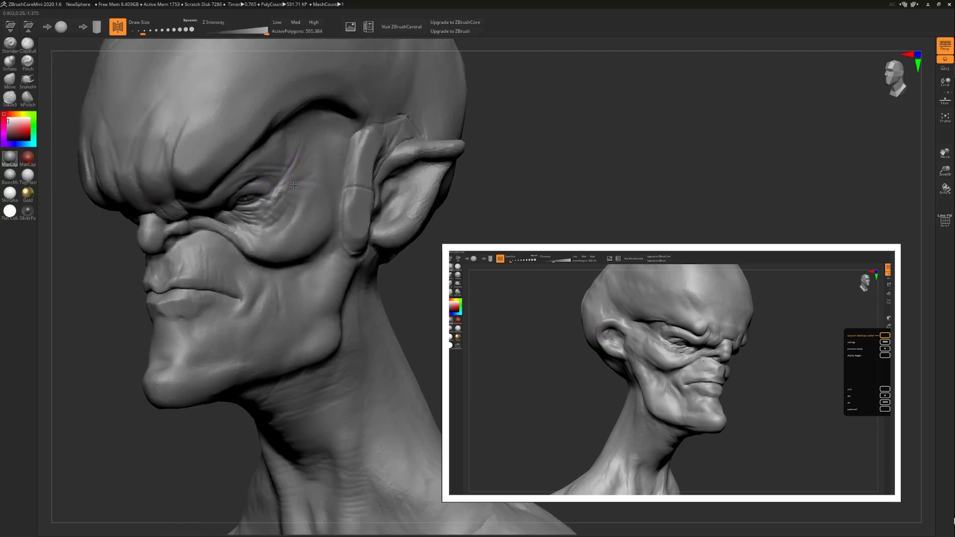
left_click_drag(291, 181, 299, 187)
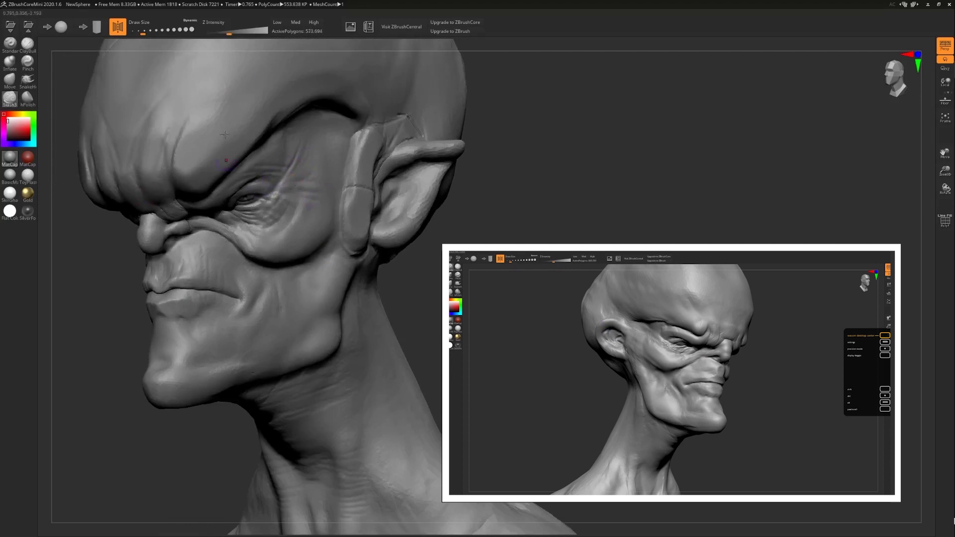
left_click_drag(228, 33, 213, 33)
left_click_drag(143, 33, 147, 33)
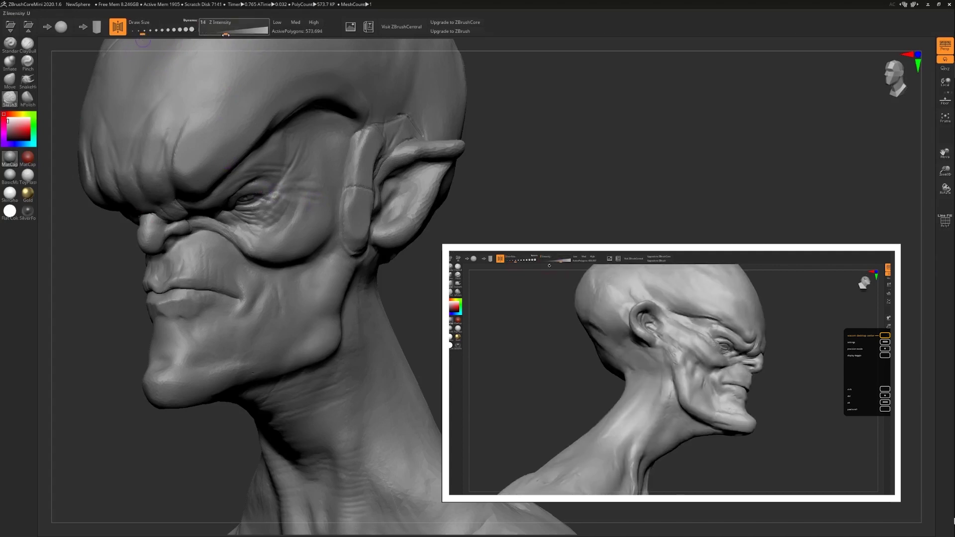
left_click_drag(273, 190, 318, 192)
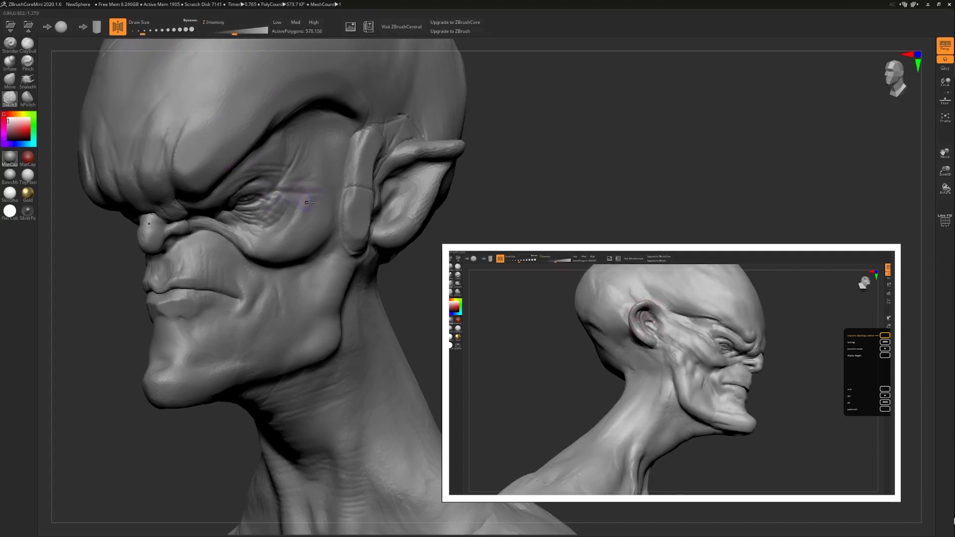
left_click_drag(143, 33, 138, 33)
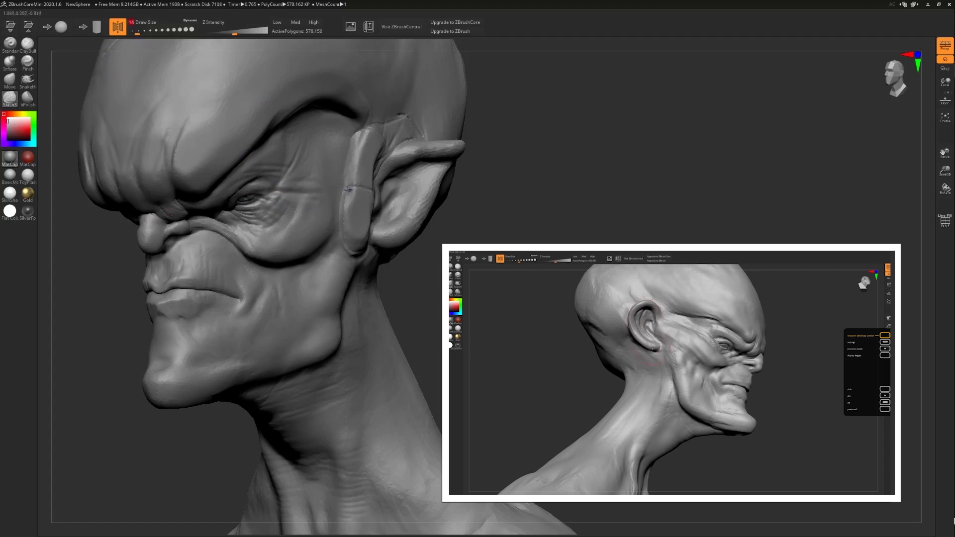
mouse_move(277, 194)
left_mouse_down()
mouse_move(310, 179)
mouse_move(260, 194)
mouse_move(284, 219)
left_mouse_up()
Step: Reduce the mesh density of the bust so that sculpting can continue
left_click_drag(557, 199, 282, 209)
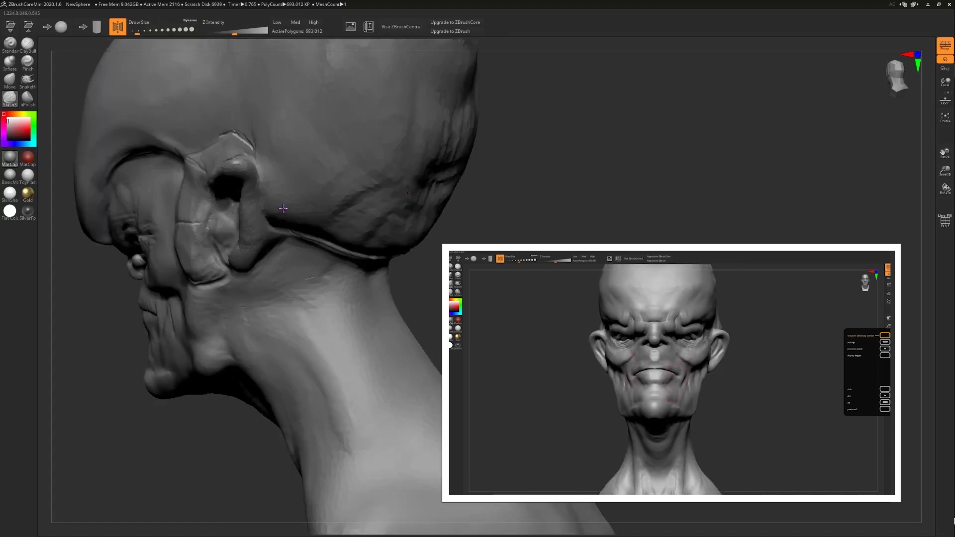
right_click_drag(129, 233, 298, 231)
left_click_drag(300, 231, 261, 245)
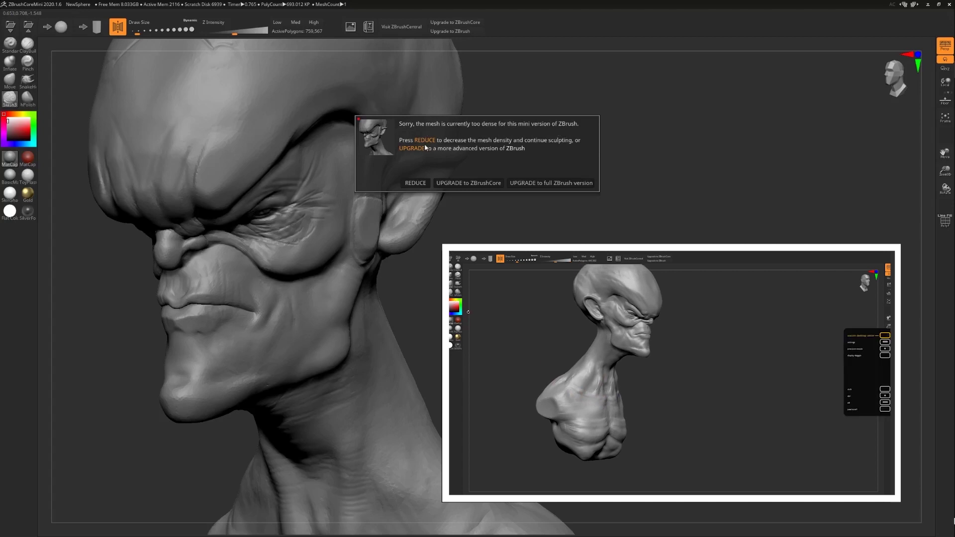
left_click(415, 183)
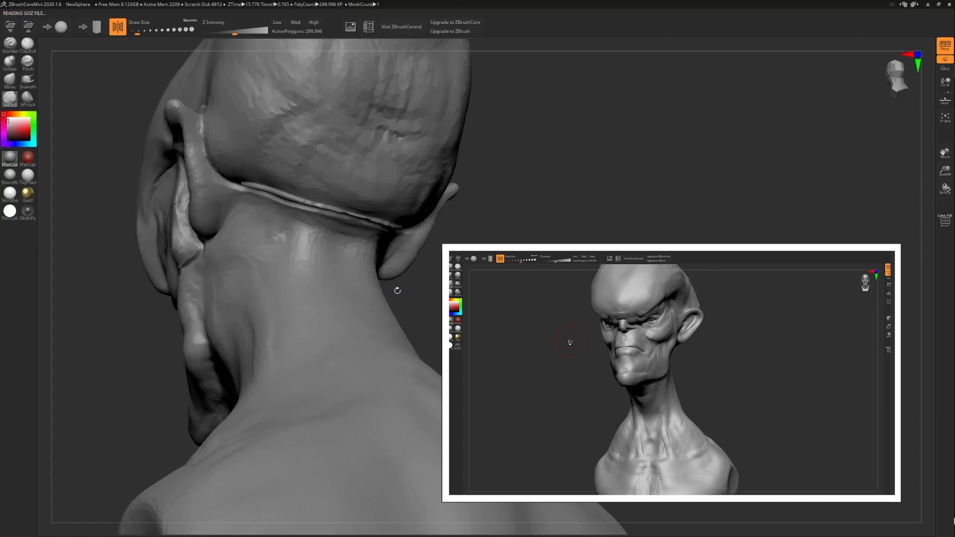
Step: Carve horizontal creases across the lower neck with the Slash brush and soften the surrounding skin
right_click_drag(299, 242, 170, 239, "ctrl")
left_click_drag(148, 235, 207, 246)
right_click_drag(206, 245, 281, 245, "ctrl")
mouse_move(282, 246)
left_mouse_down()
mouse_move(139, 229)
mouse_move(127, 236)
mouse_move(134, 258)
mouse_move(207, 262)
left_mouse_up()
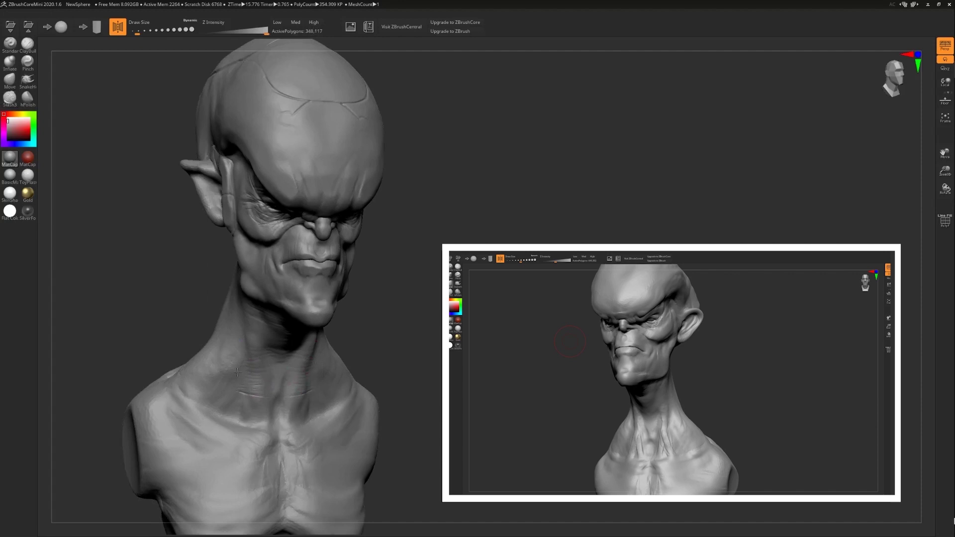
mouse_move(134, 287)
left_mouse_down()
mouse_move(154, 284)
mouse_move(154, 296)
mouse_move(121, 270)
mouse_move(182, 289)
mouse_move(141, 265)
mouse_move(154, 218)
left_mouse_up()
left_click_drag(485, 248, 428, 241)
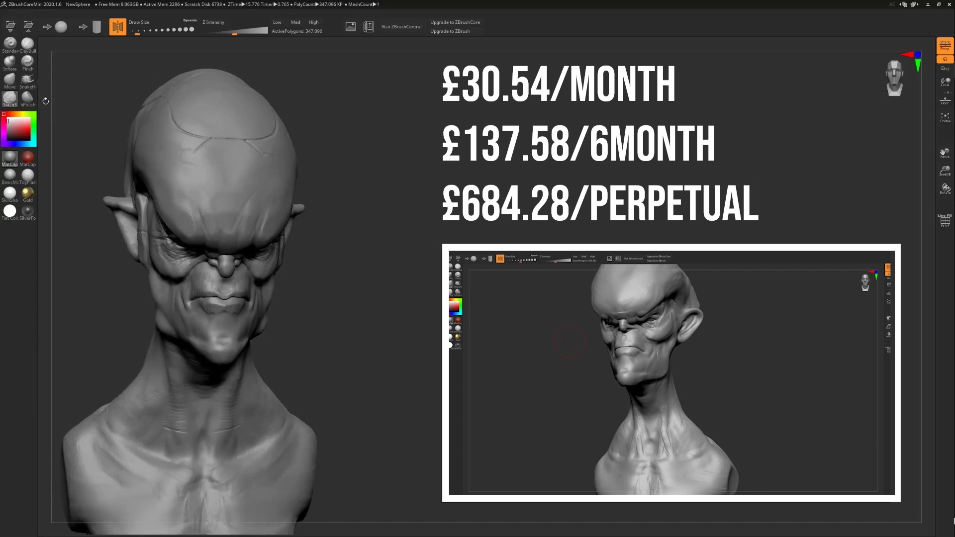
Step: Select the HPolish brush and set its Draw Size to 140 and Z Intensity to 20 for work on the side of the face
left_click(28, 99)
right_click_drag(198, 225, 245, 113, "alt")
mouse_move(119, 192)
left_mouse_down()
mouse_move(219, 204)
mouse_move(243, 270)
left_mouse_up()
left_click(154, 34)
left_click(231, 34)
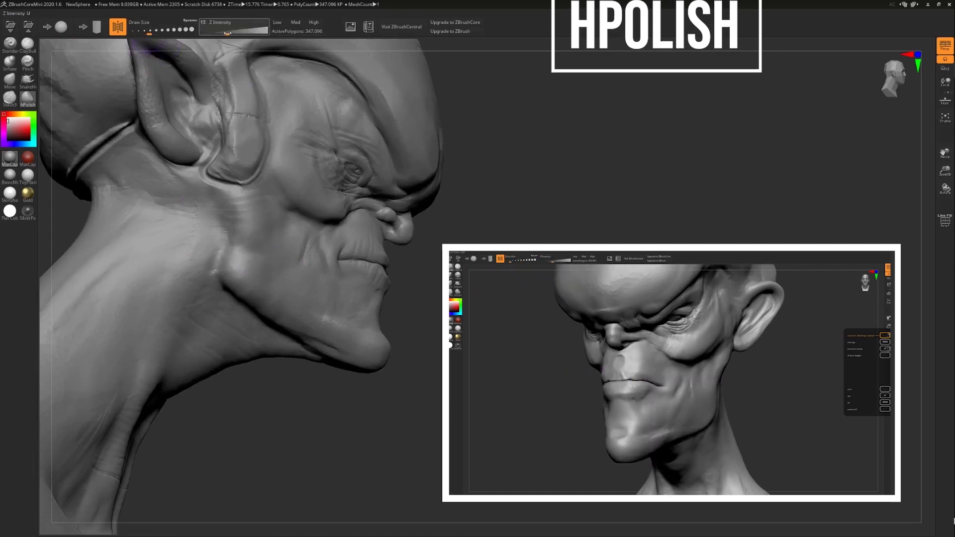
left_click(148, 33)
left_click_drag(148, 33, 154, 33)
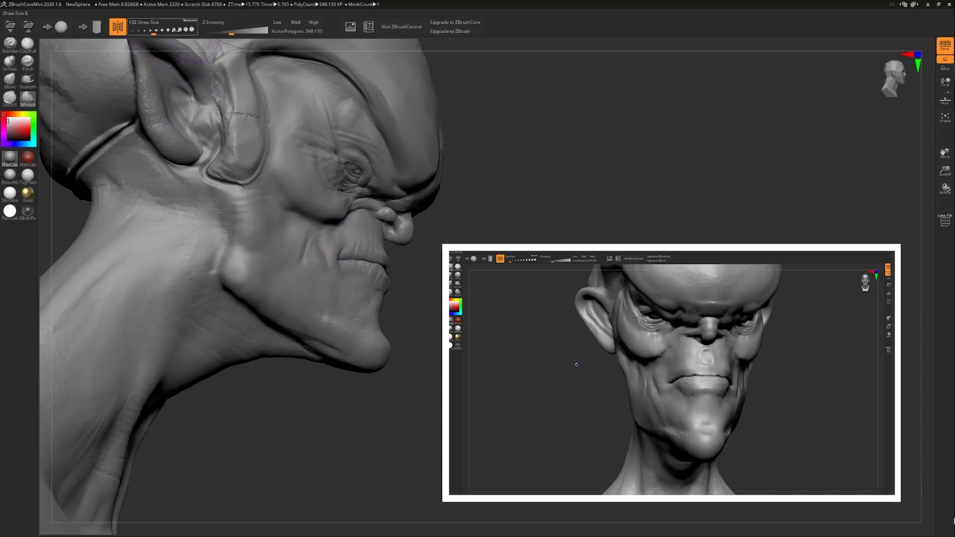
left_click(161, 33)
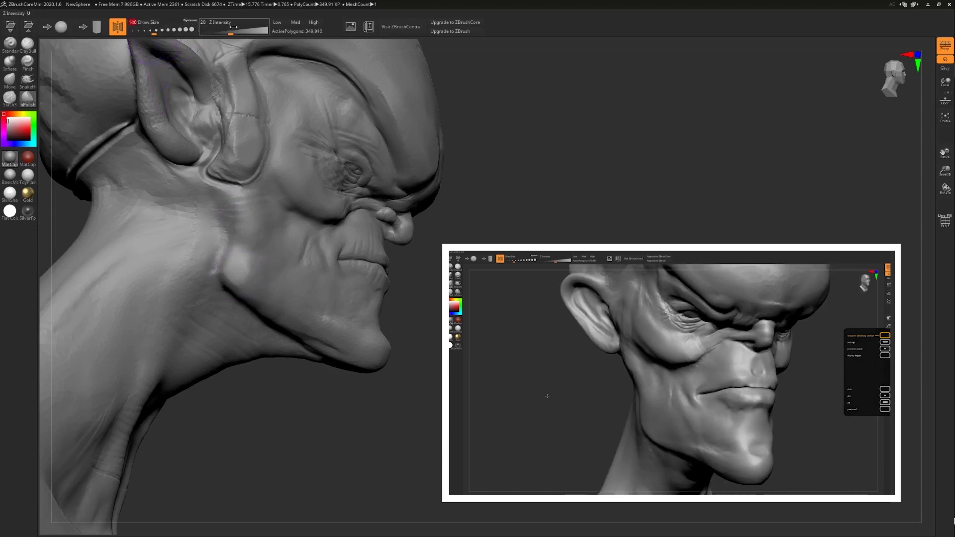
Step: Raise the HPolish brush's Z Intensity and flatten the jaw corner, the chin and the cheek pouch below the eye
left_click_drag(232, 28, 241, 28)
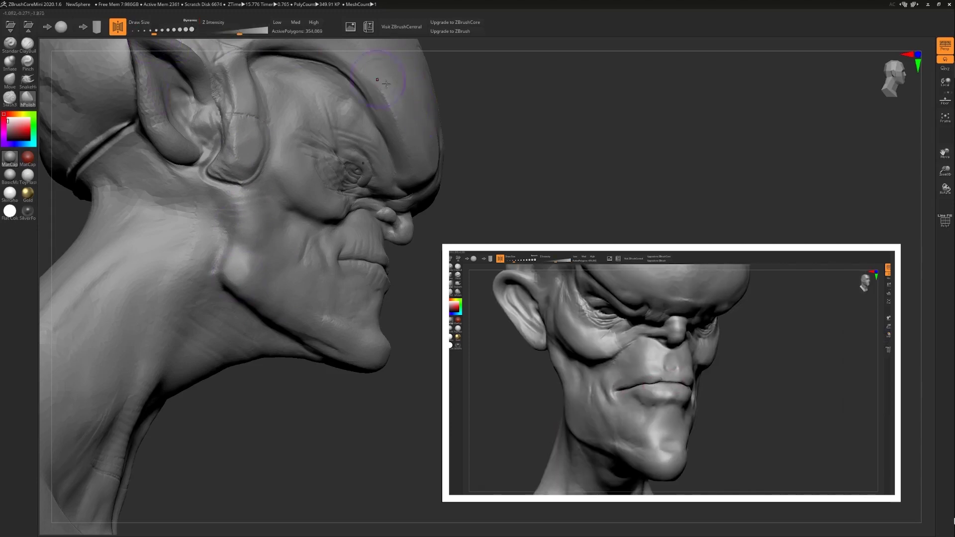
left_click_drag(240, 278, 220, 283)
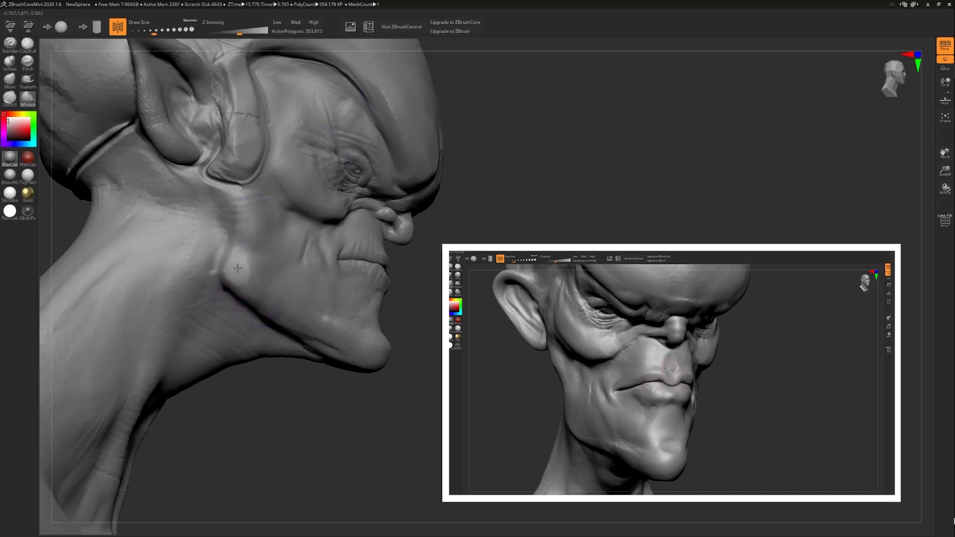
left_click_drag(445, 326, 380, 306)
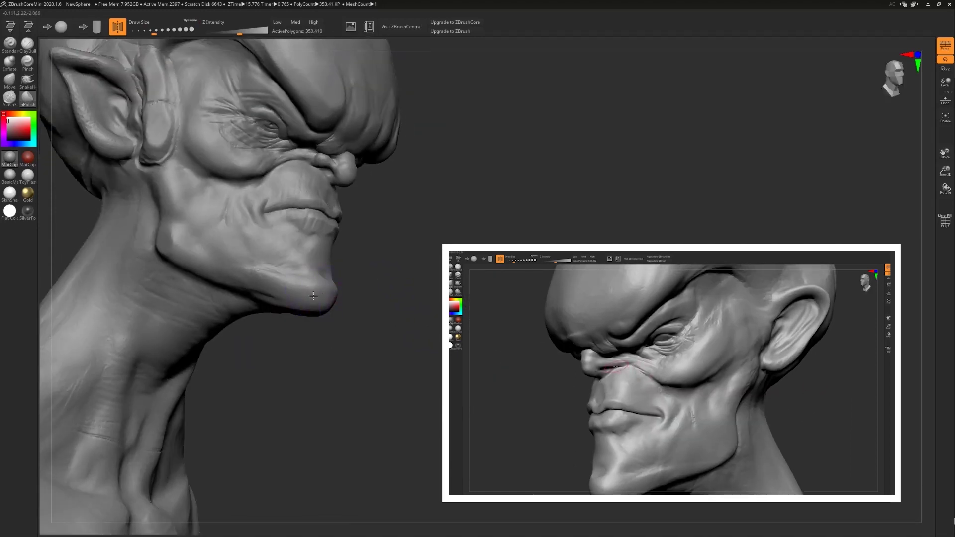
left_click_drag(324, 284, 273, 290)
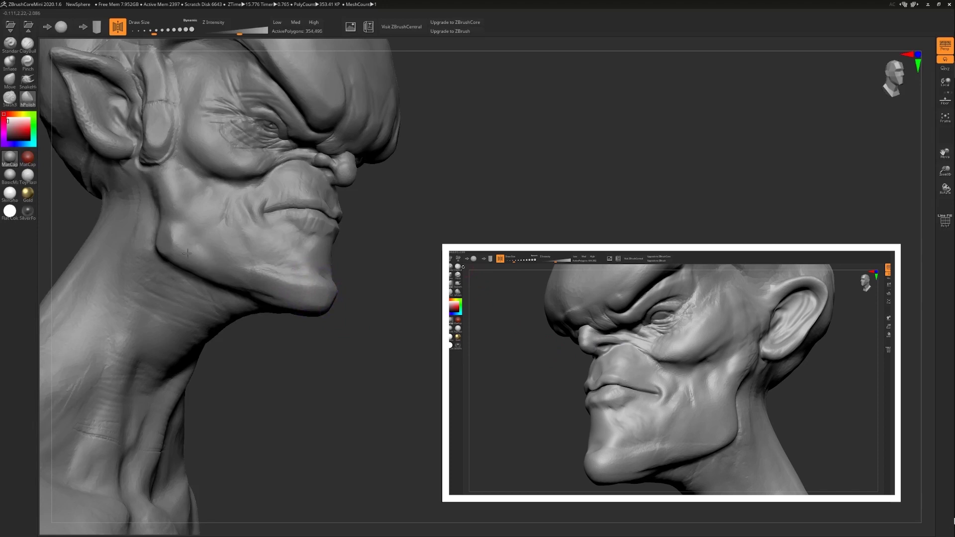
left_click_drag(374, 278, 344, 261, "alt")
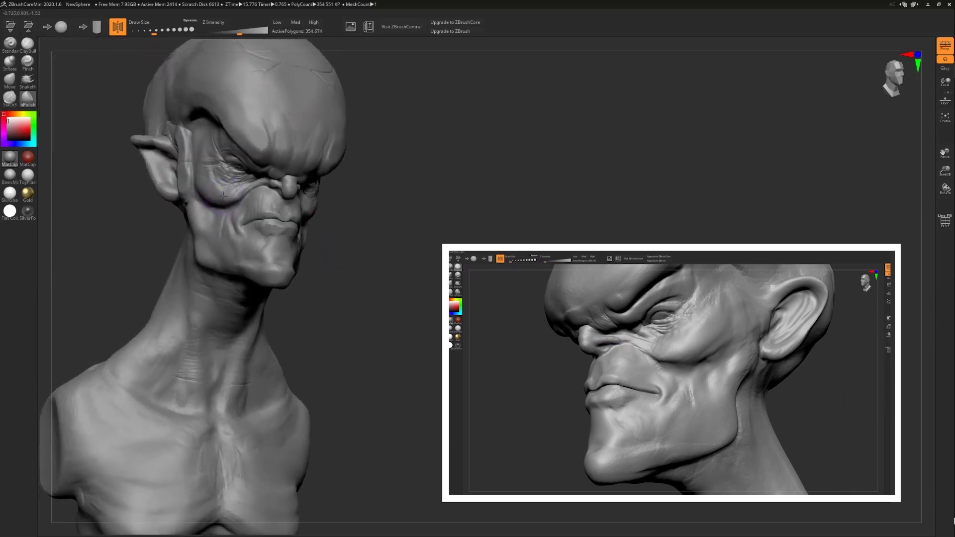
left_click_drag(220, 195, 204, 189)
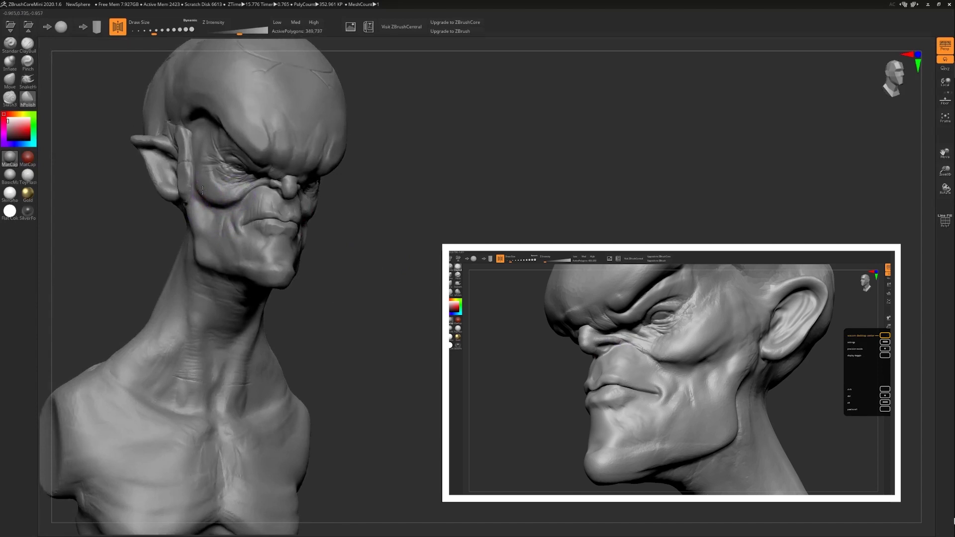
Step: Flatten the planes of the chest and neck with the HPolish brush and smooth the surrounding skin
right_click_drag(150, 219, 202, 290)
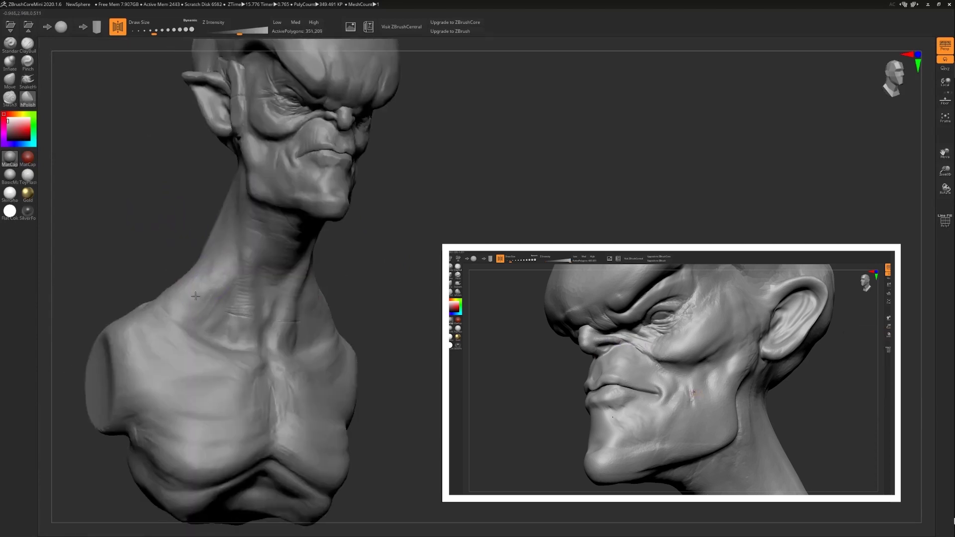
mouse_move(174, 345)
left_mouse_down()
mouse_move(184, 361)
mouse_move(249, 370)
mouse_move(234, 377)
mouse_move(280, 406)
mouse_move(273, 410)
left_mouse_up()
mouse_move(235, 356)
left_mouse_down("shift")
mouse_move(259, 363)
mouse_move(167, 301)
left_mouse_up("shift")
mouse_move(164, 239)
left_mouse_down("alt")
mouse_move(164, 199)
mouse_move(174, 234)
left_mouse_up("alt")
left_click_drag(252, 199, 256, 223)
left_click_drag(219, 149, 224, 195, "alt")
left_click_drag(165, 208, 144, 224)
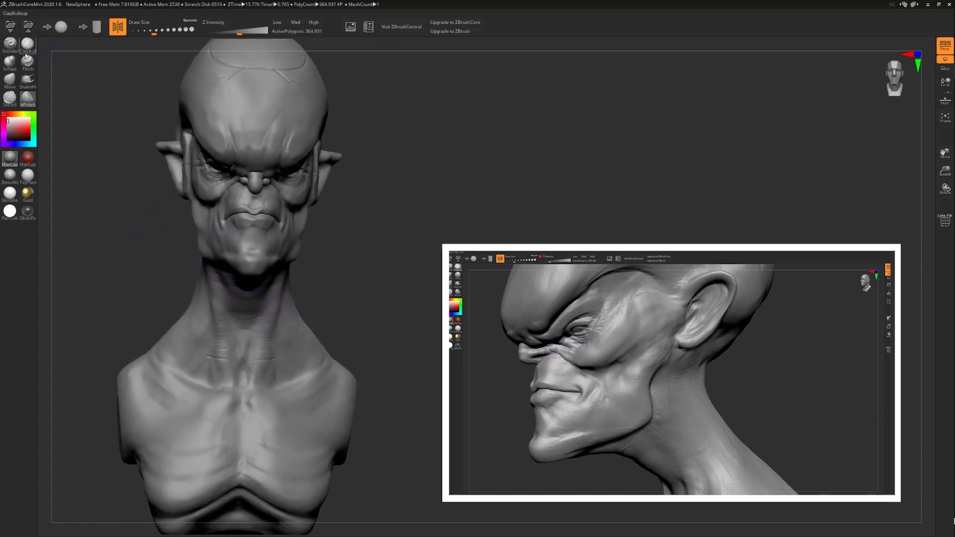
Step: Build up a thick raised ridge across the middle of the forehead with the Standard brush
left_click(10, 44)
left_click_drag(255, 102, 212, 84)
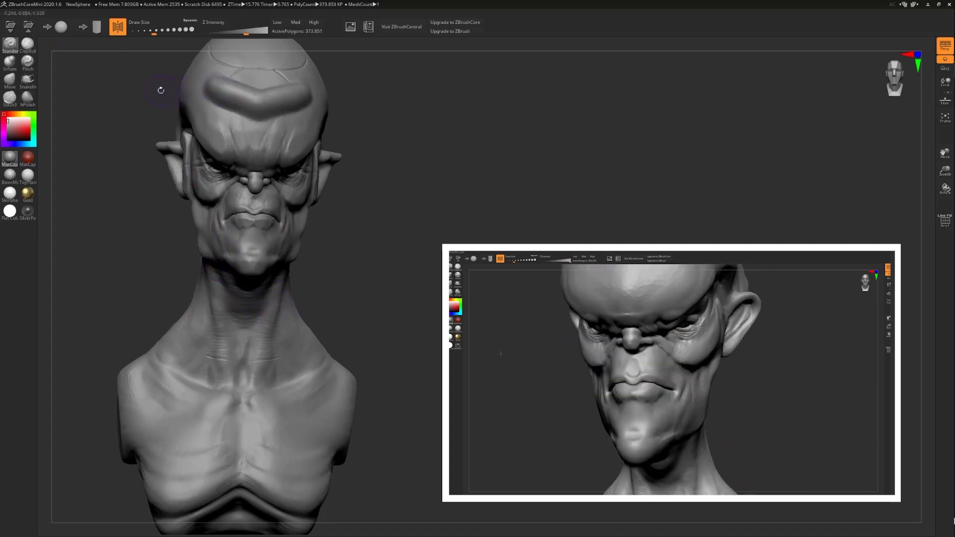
left_click(10, 101)
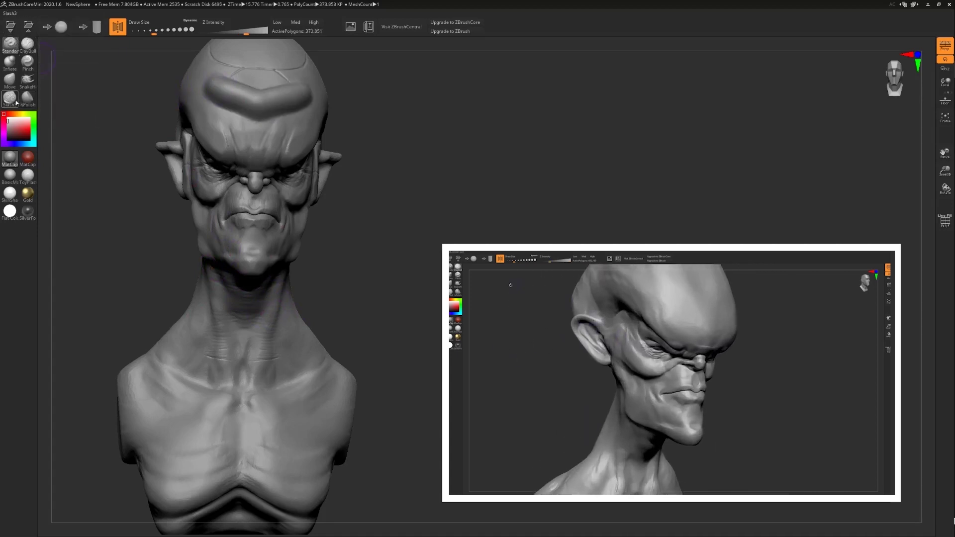
Step: Flatten the forehead ridge into hard-edged planes with the HPolish brush, raising its Z Intensity to 51
left_click(26, 99)
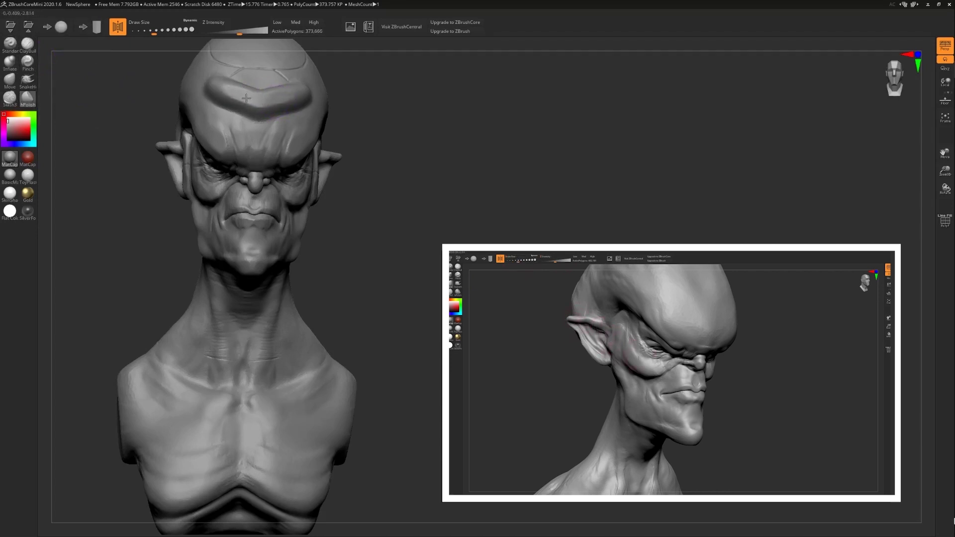
left_click_drag(259, 95, 245, 93)
left_click_drag(86, 87, 116, 91)
mouse_move(260, 92)
left_mouse_down()
mouse_move(249, 95)
mouse_move(300, 115)
mouse_move(214, 98)
left_mouse_up()
left_click_drag(239, 33, 248, 33)
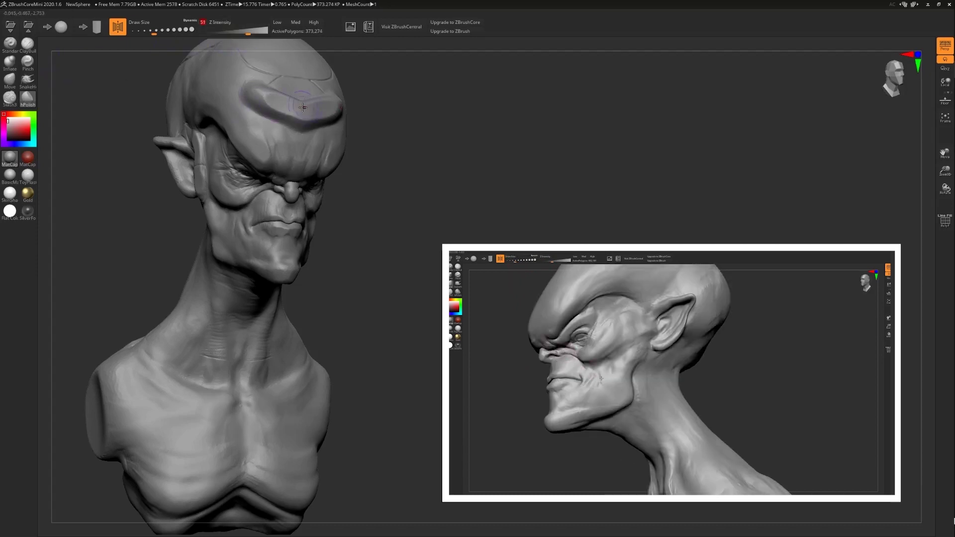
mouse_move(282, 102)
left_mouse_down()
mouse_move(258, 91)
mouse_move(308, 122)
left_mouse_up()
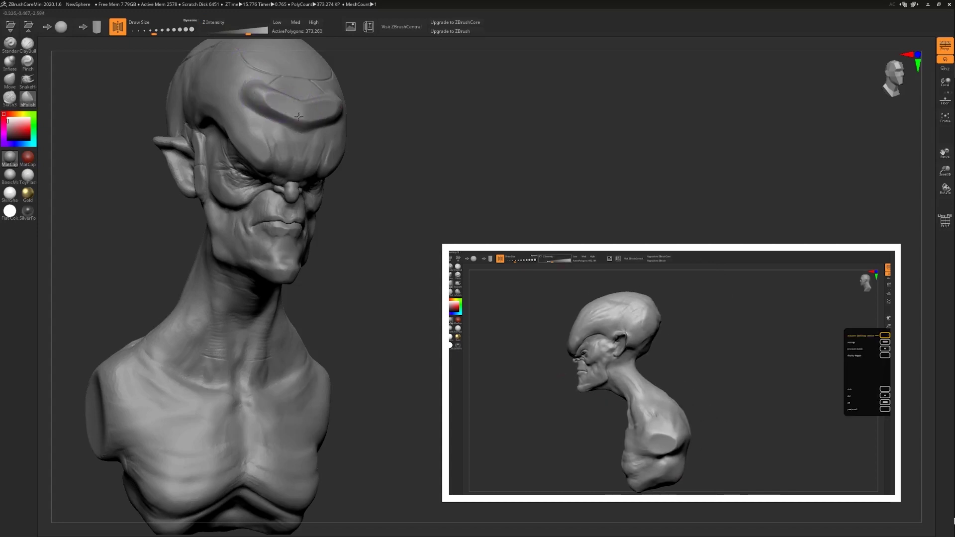
mouse_move(270, 100)
left_mouse_down()
mouse_move(119, 122)
mouse_move(96, 111)
mouse_move(100, 84)
left_mouse_up()
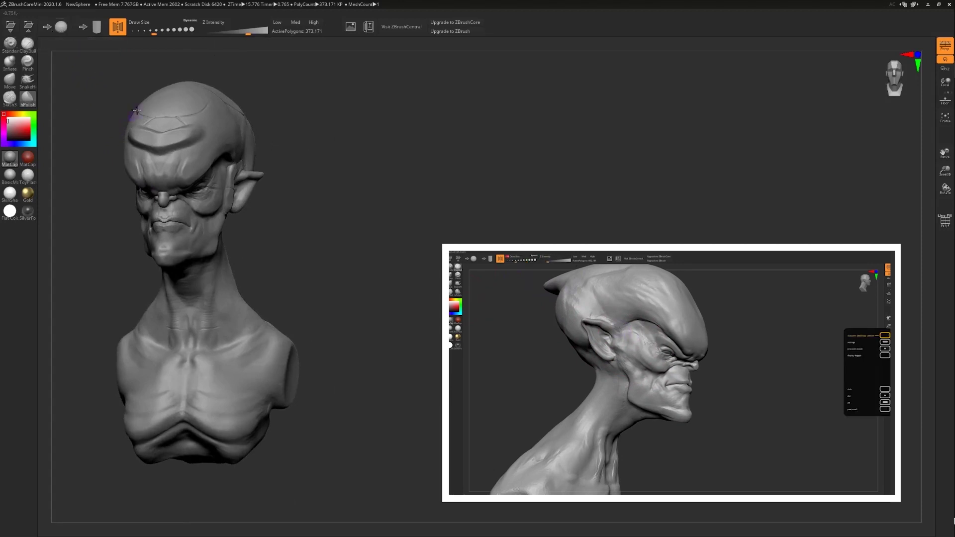
left_click_drag(96, 90, 46, 27)
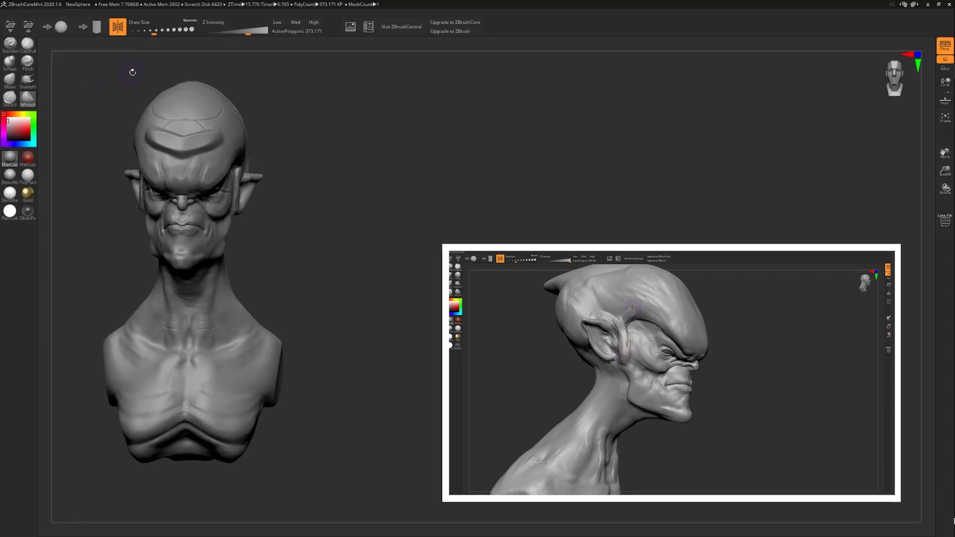
mouse_move(128, 71)
left_mouse_down()
mouse_move(113, 81)
mouse_move(130, 85)
left_mouse_up()
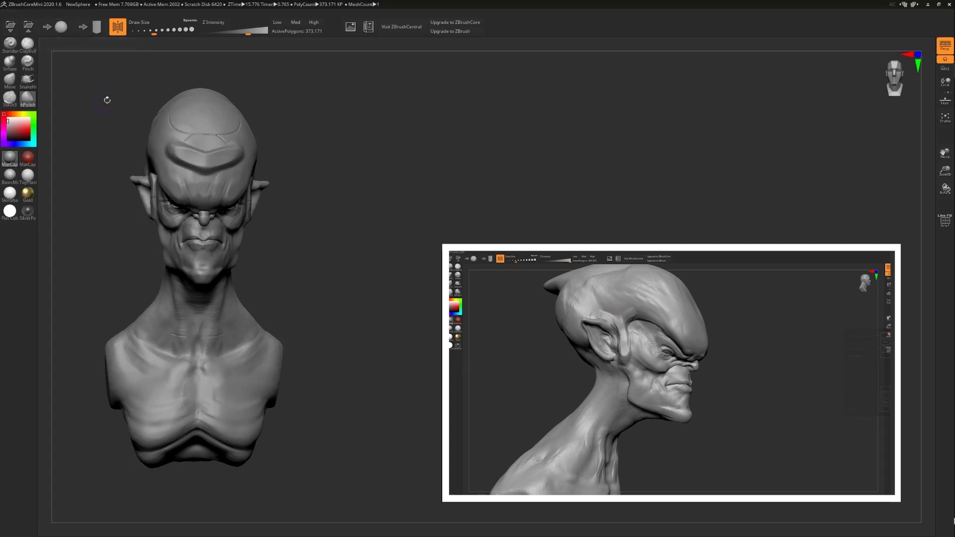
left_click_drag(111, 93, 117, 98)
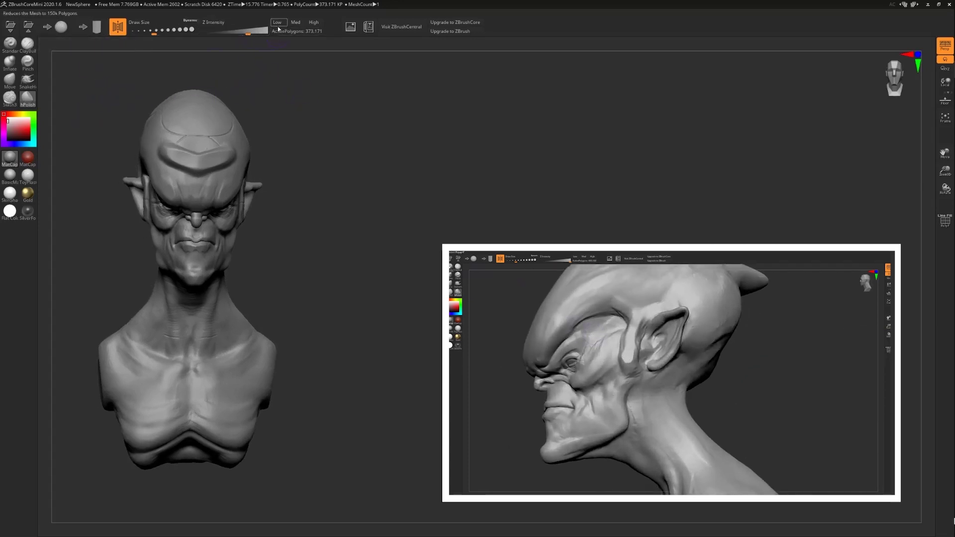
left_click_drag(271, 55, 310, 50, "alt")
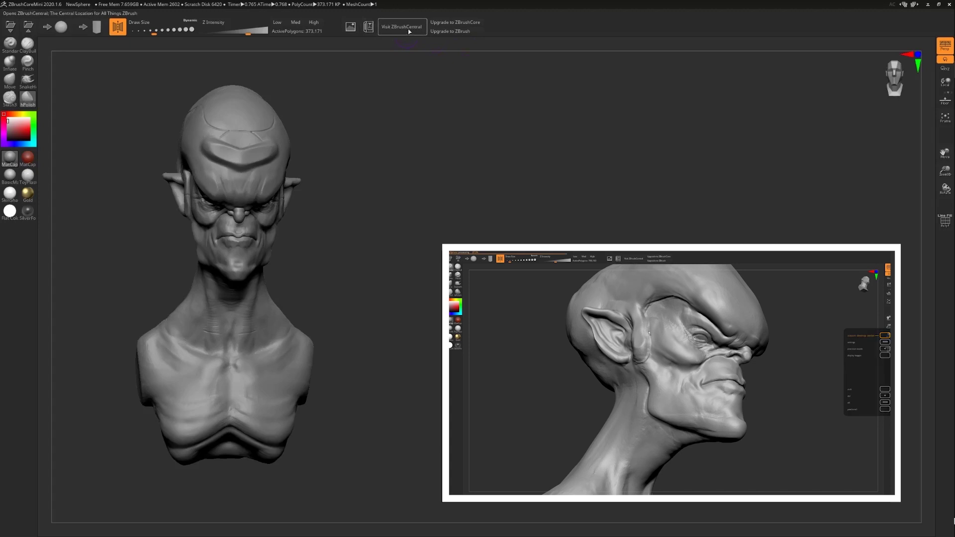
Step: Export the bust for 3D printing as an OBJ file named 3DPrint in the ZBrush Core Head folder
left_click(369, 29)
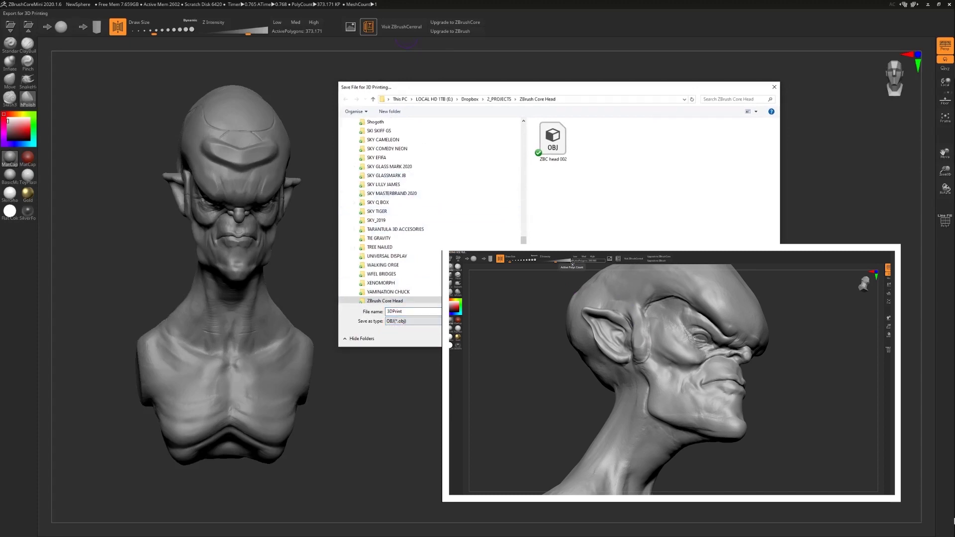
key("Return")
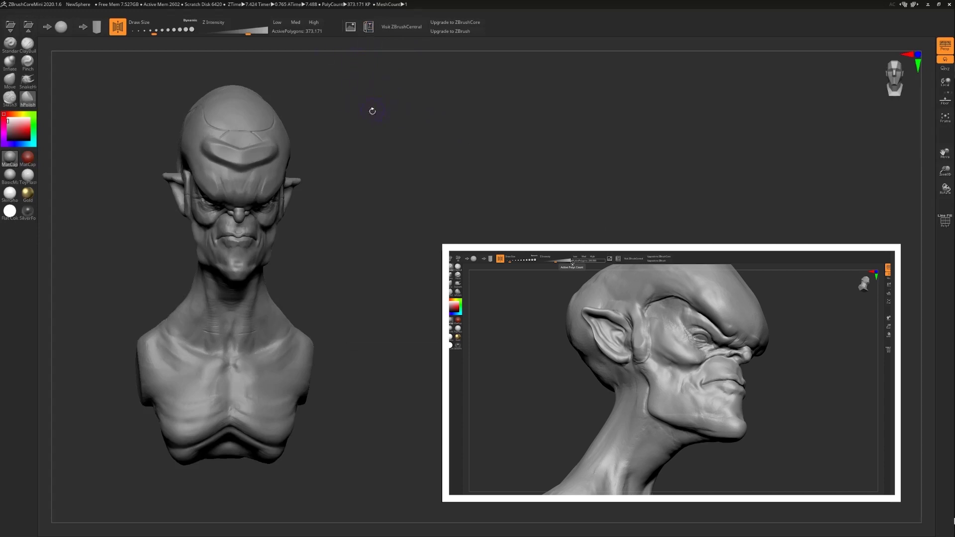
Step: Switch perspective distortion off and on repeatedly to compare its effect on the bust seen from the front
right_click_drag(284, 169, 272, 195, "alt")
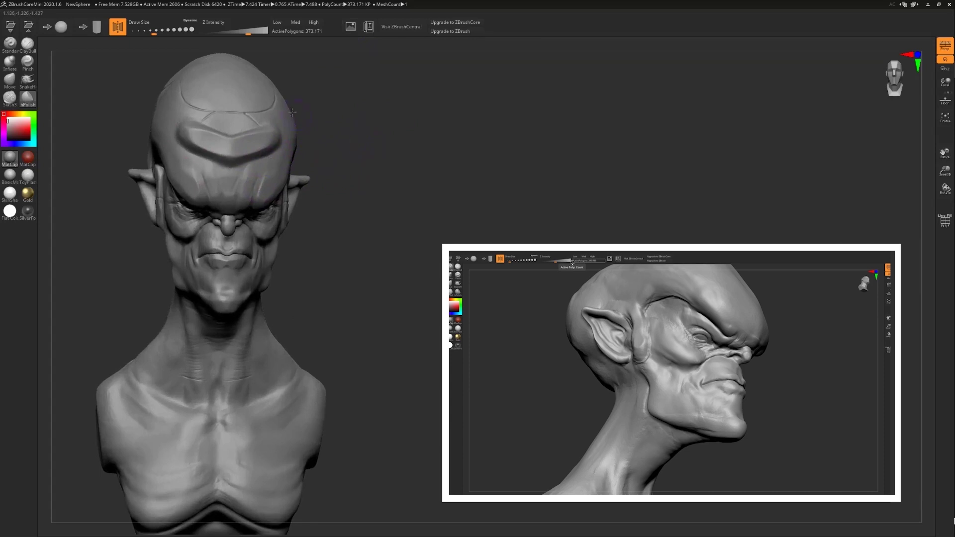
left_click_drag(350, 154, 348, 112, "alt")
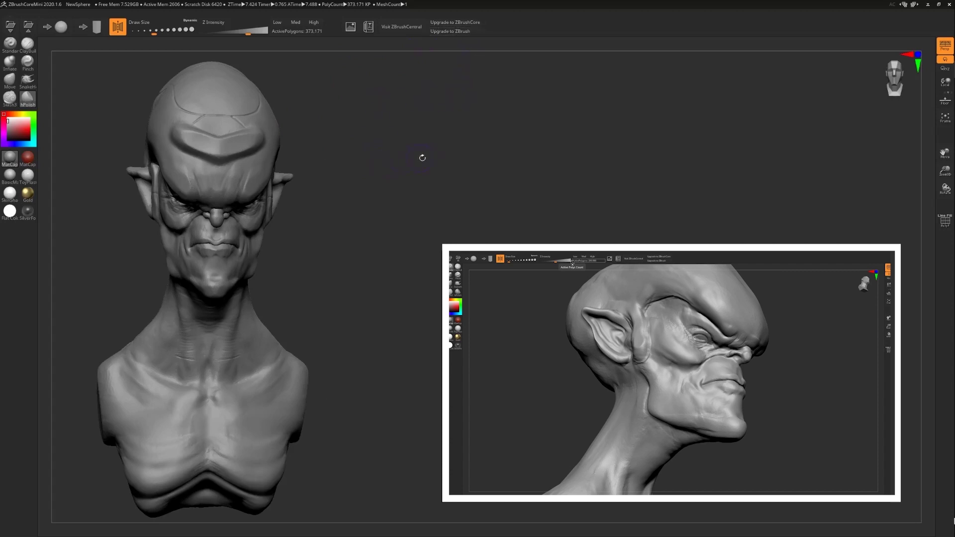
left_click_drag(428, 199, 427, 195, "alt")
left_click_drag(352, 194, 364, 189, "alt")
mouse_move(356, 184)
right_mouse_down()
mouse_move(440, 187)
mouse_move(472, 158)
right_mouse_up()
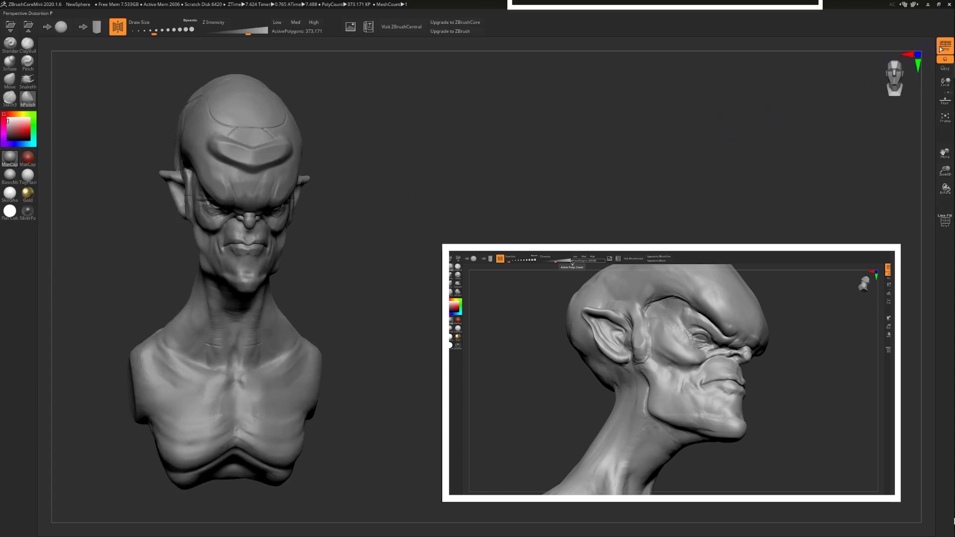
left_click(944, 46)
left_click(945, 46)
left_click(944, 46)
left_click(944, 46)
left_click(944, 46)
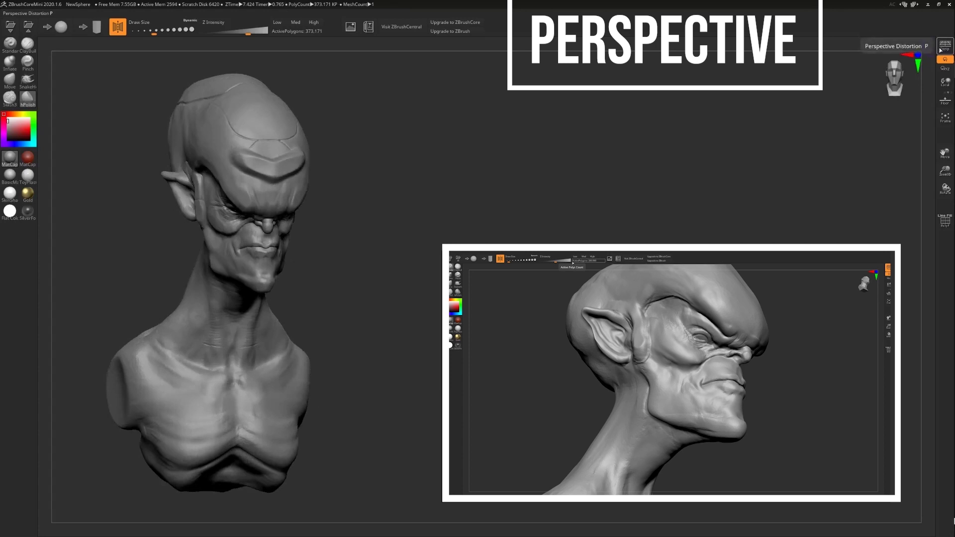
left_click(941, 46)
key("p")
key("p")
key("p")
key("p")
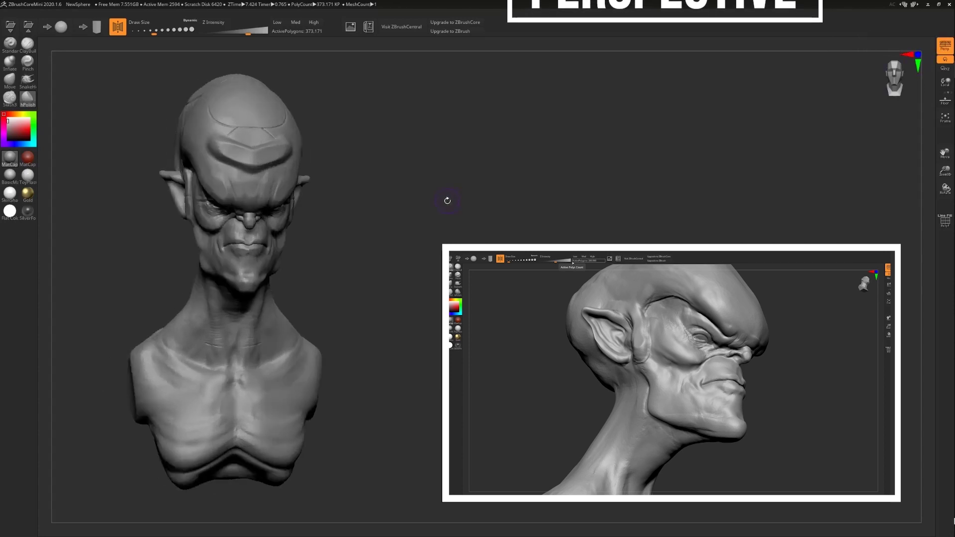
Step: Compare the bust with and without perspective distortion from a three-quarter view
left_click_drag(416, 238, 429, 242)
key("p")
key("p")
key("p")
key("p")
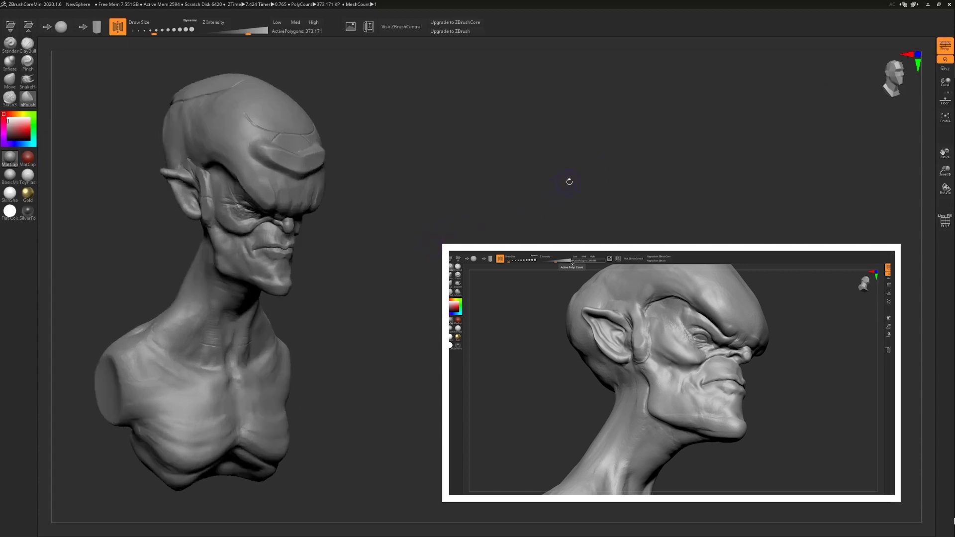
Step: Show the floor grid and compare the bust with perspective distortion on and off from raised three-quarter angles
left_click(945, 102)
key("p")
mouse_move(492, 225)
left_mouse_down()
mouse_move(486, 246)
mouse_move(469, 244)
mouse_move(494, 236)
mouse_move(477, 225)
left_mouse_up()
key("p")
key("p")
key("p")
key("p")
key("p")
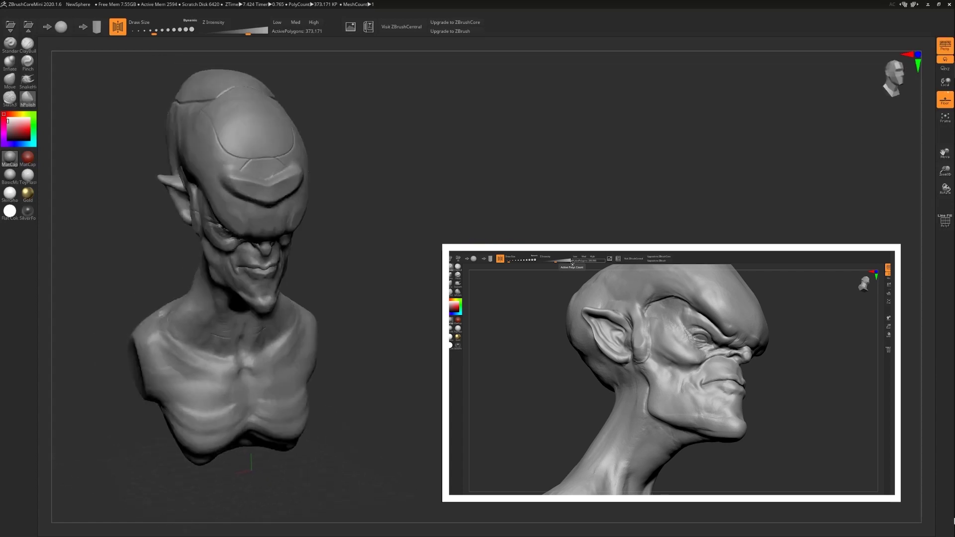
key("p")
left_click_drag(424, 264, 442, 259)
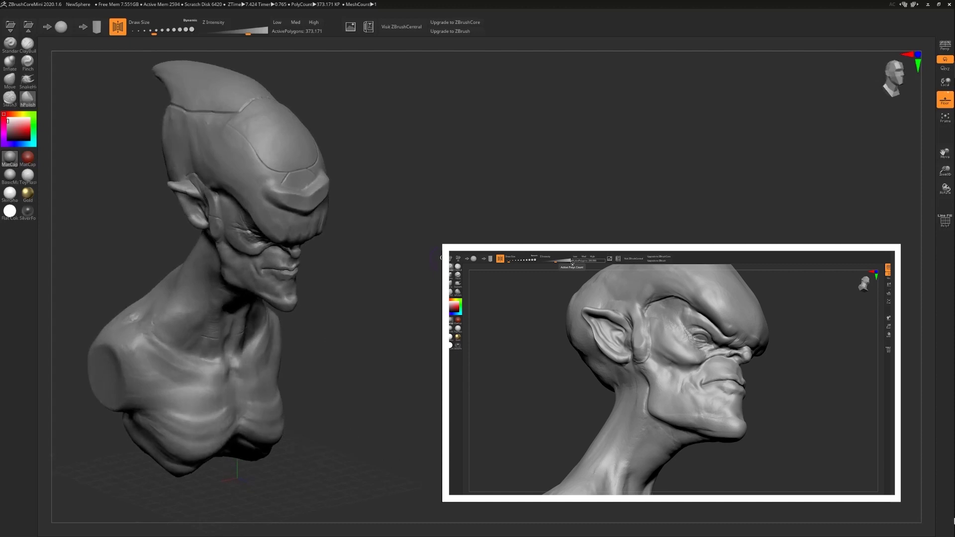
key("p")
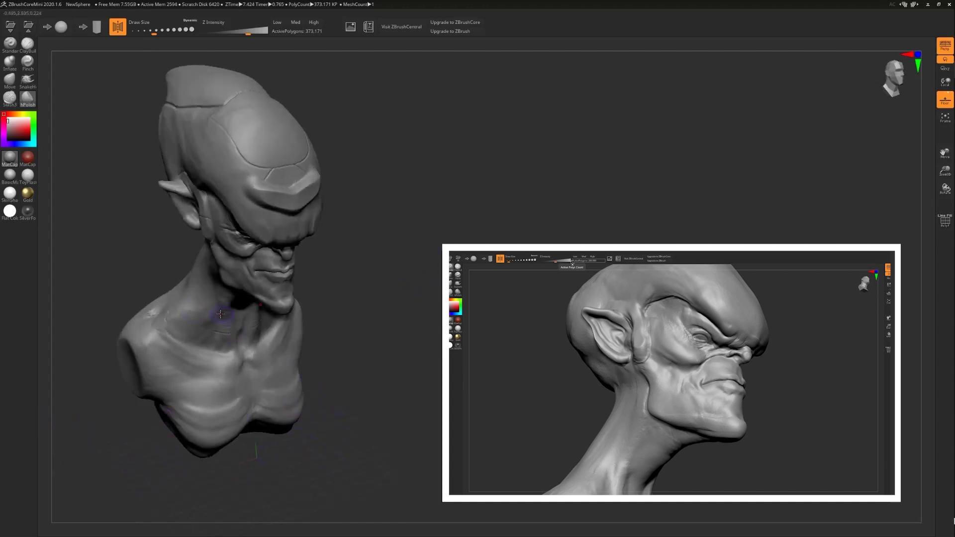
Step: Turn off perspective distortion and examine both side profiles of the bust above the floor grid
left_click_drag(416, 343, 502, 345)
left_click_drag(405, 279, 284, 262)
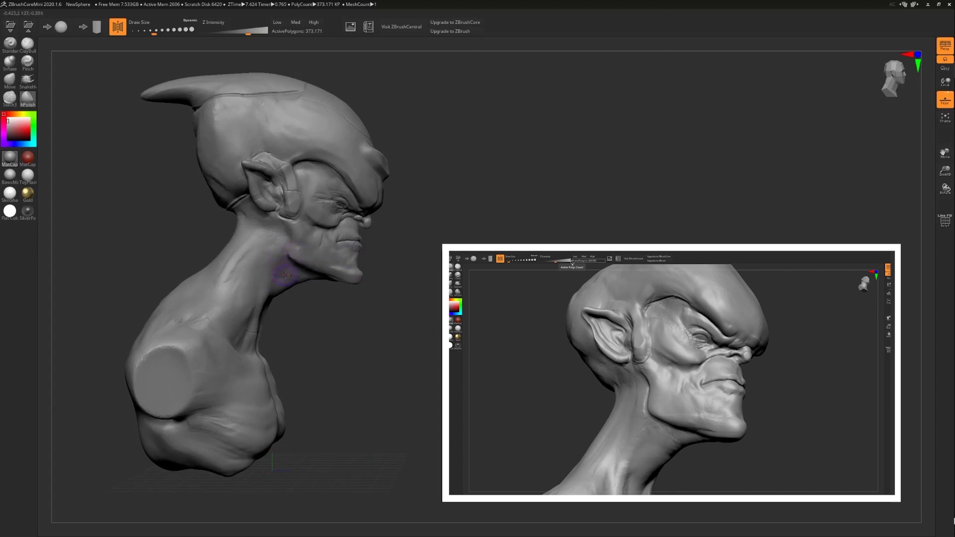
key("p")
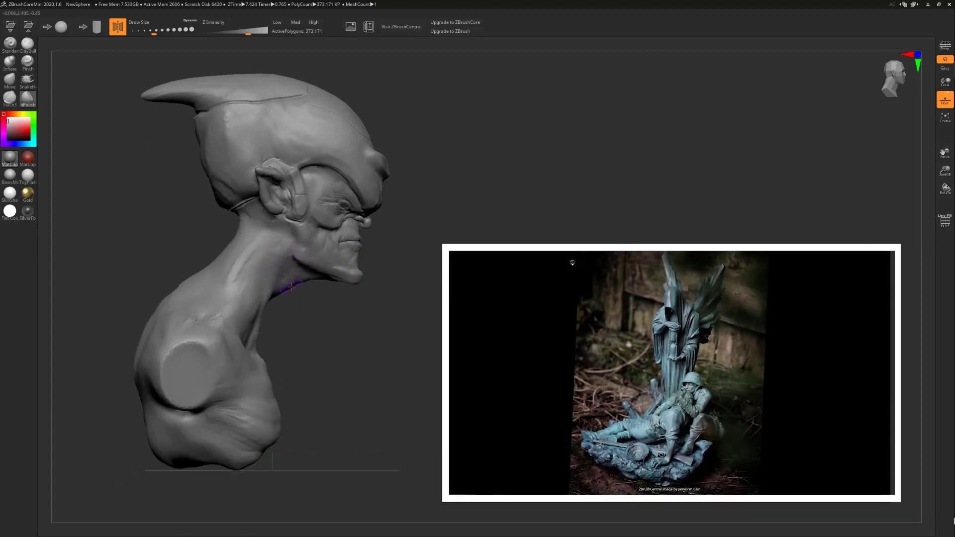
mouse_move(439, 307)
left_mouse_down()
mouse_move(414, 302)
mouse_move(440, 308)
left_mouse_up()
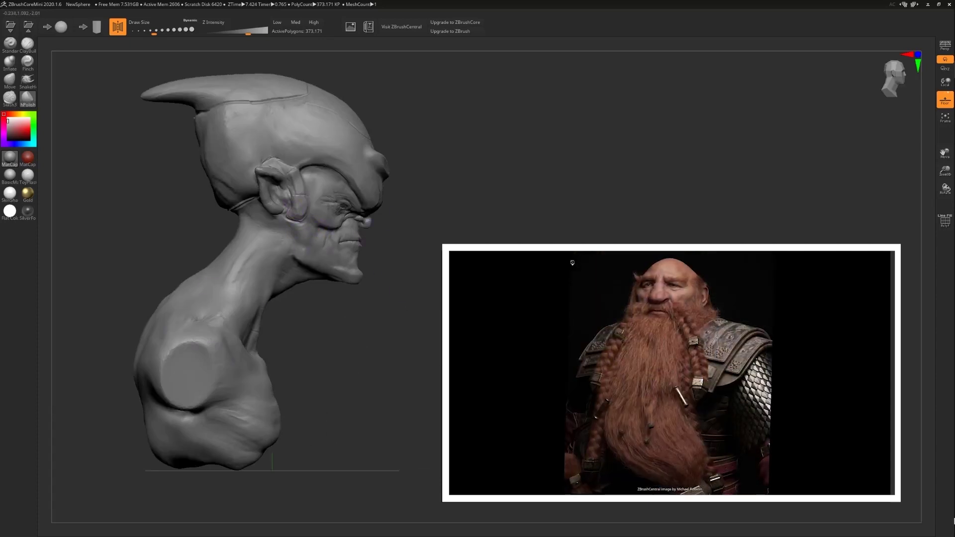
left_click_drag(467, 269, 381, 239)
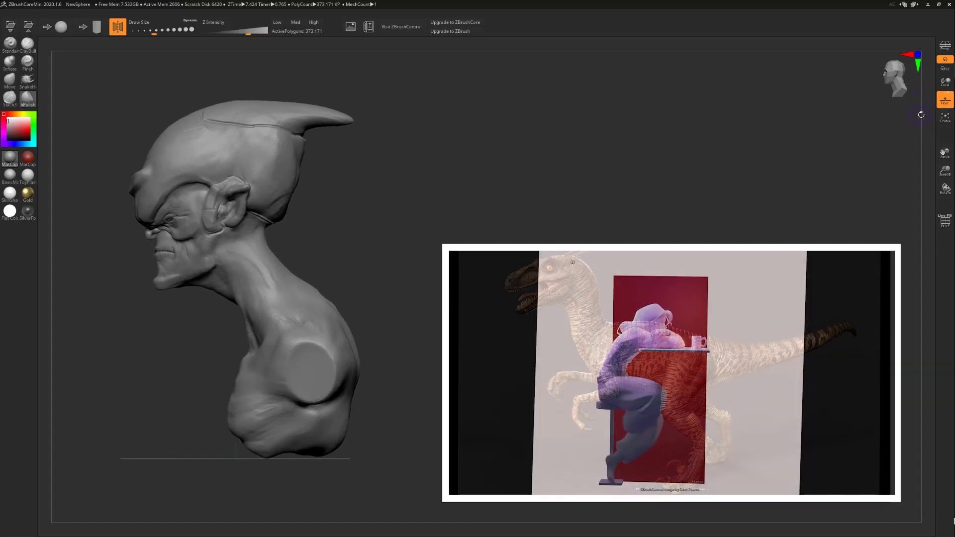
Step: Frame the bust in the canvas and practise moving and rotating it from the side profile to the front view
left_click(944, 117)
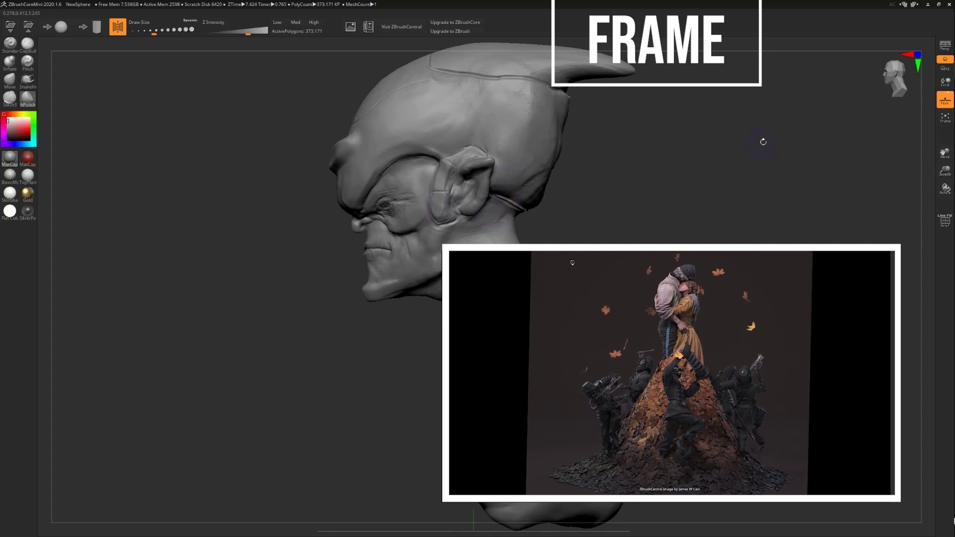
left_click_drag(944, 153, 908, 189)
left_click_drag(657, 204, 475, 211, "alt")
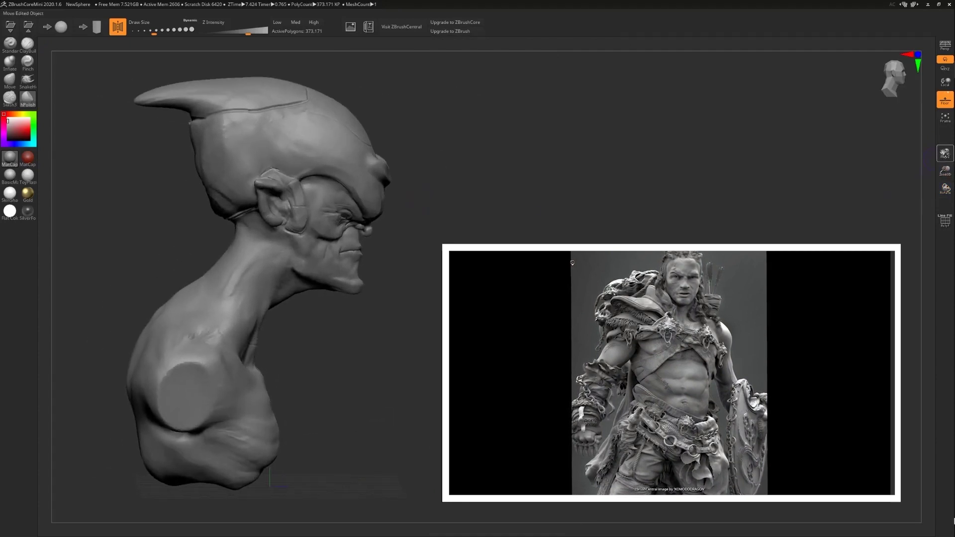
left_click_drag(730, 174, 442, 230)
mouse_move(954, 153)
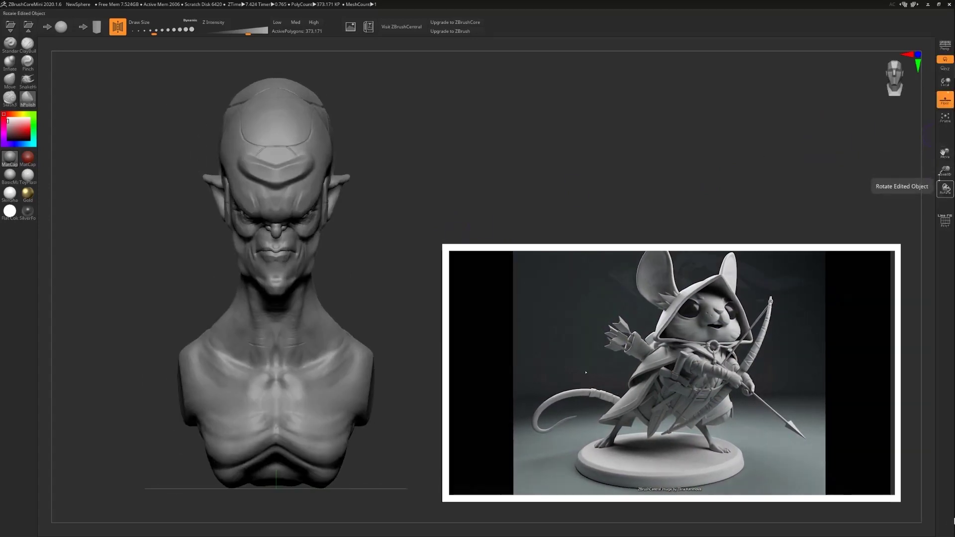
left_click_drag(412, 249, 394, 247, "alt")
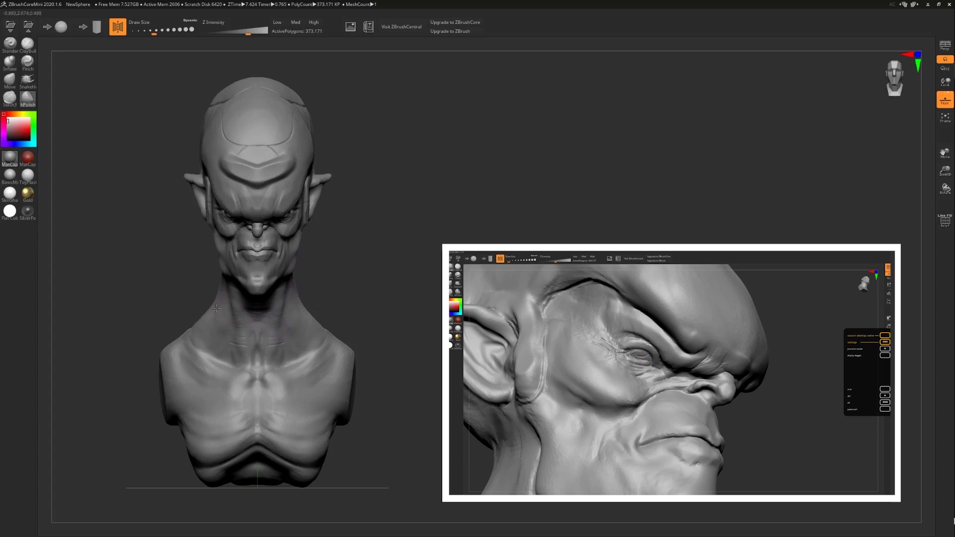
left_click_drag(211, 282, 305, 246)
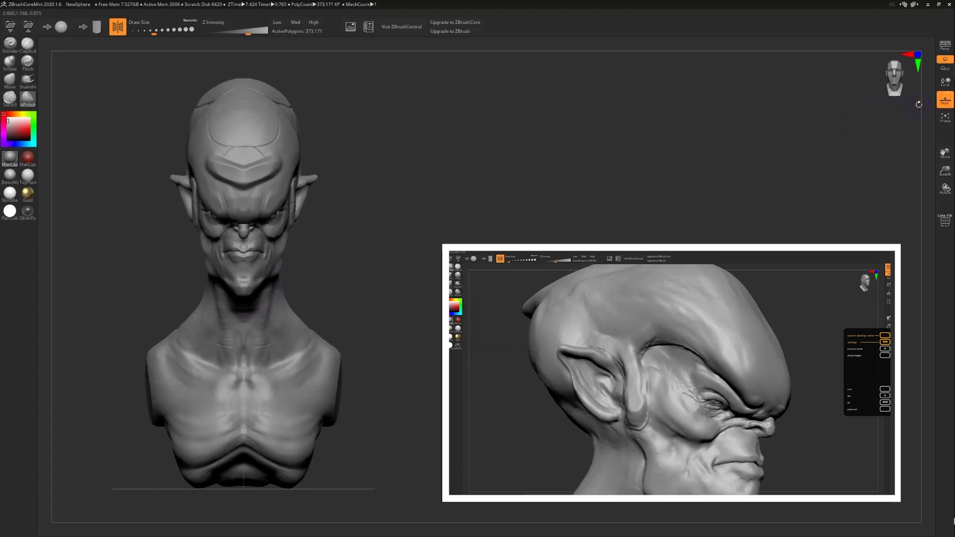
Step: Hide the floor grid and check perspective distortion on and off, leaving it disabled
left_click(946, 102)
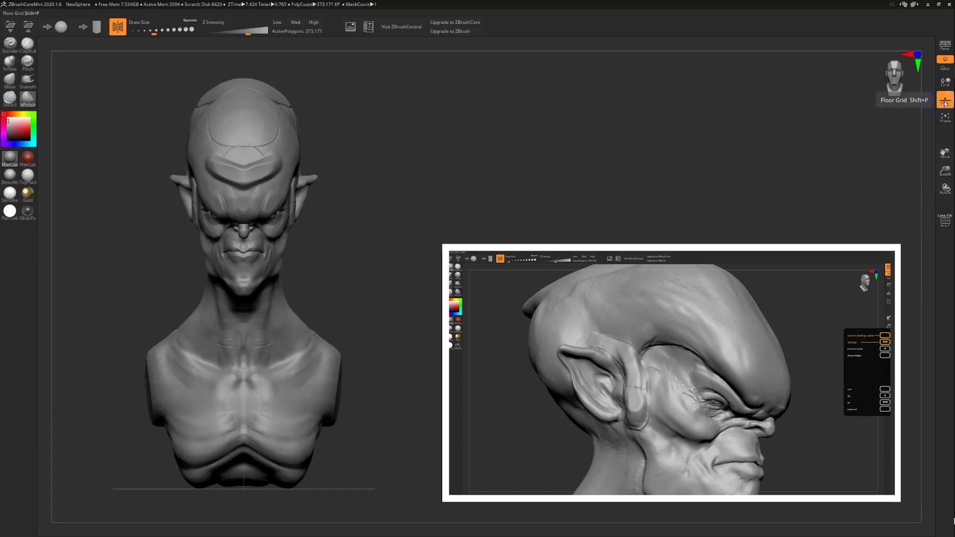
left_click(947, 47)
left_click(947, 47)
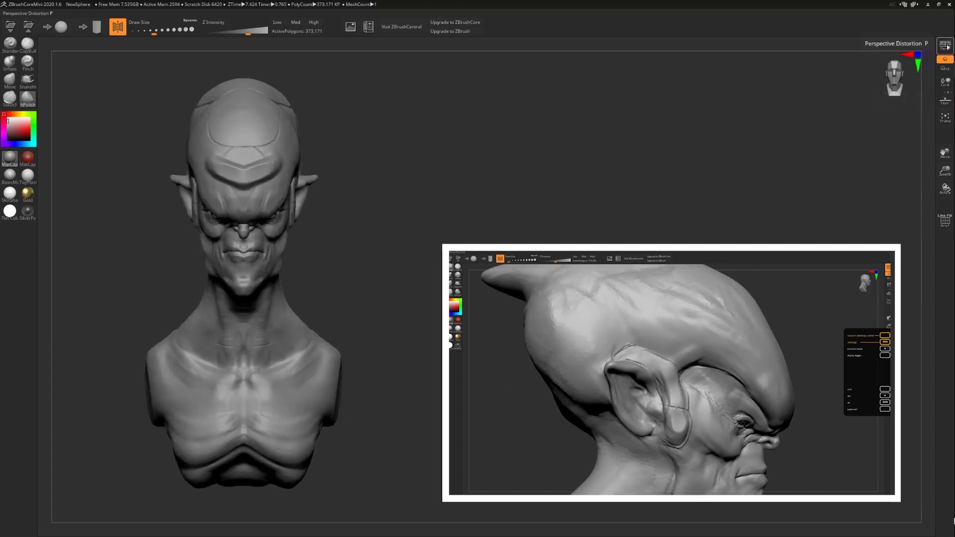
Step: Display the polyframe wireframe over the bust
left_click(949, 225)
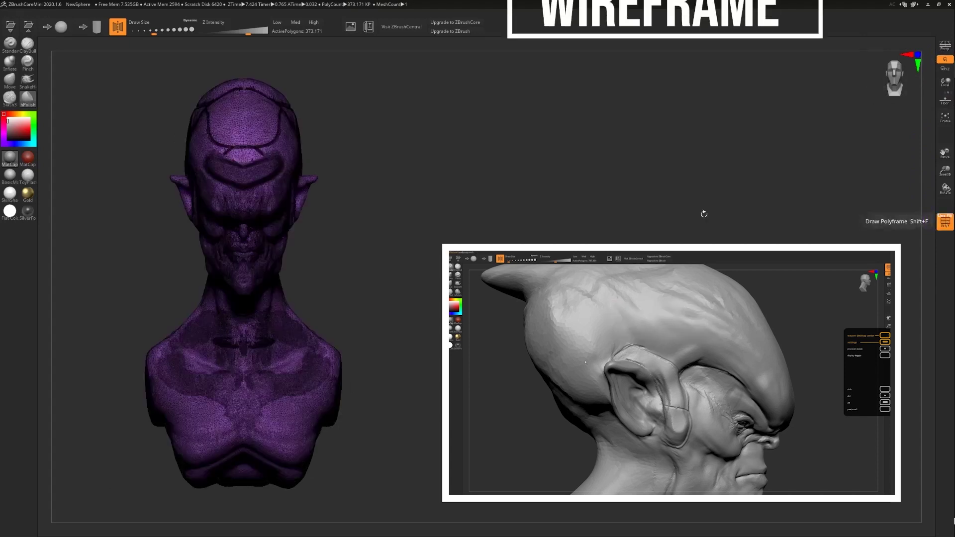
Step: Examine the wireframe density on the head up close, comparing the bust with the polyframe off and on
left_click_drag(131, 229, 131, 228)
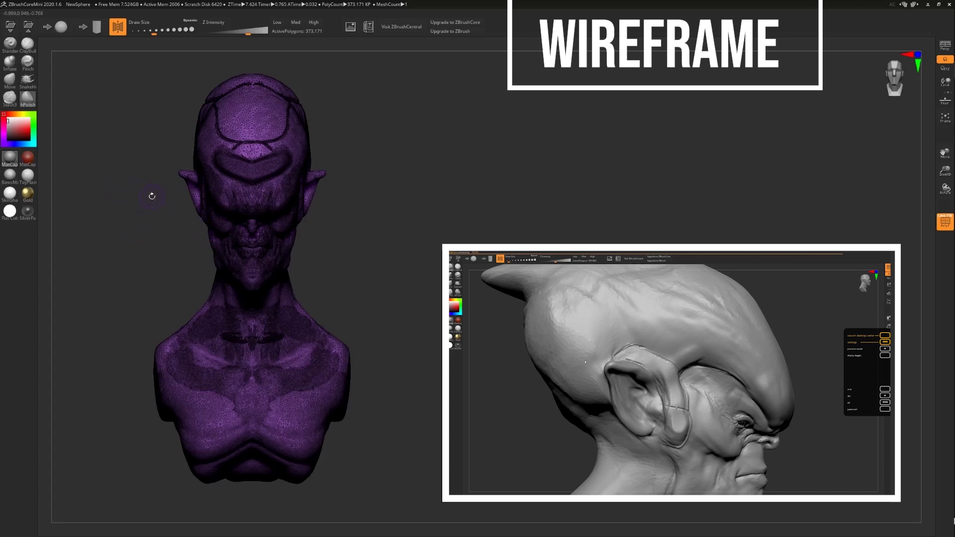
left_click_drag(178, 198, 155, 229, "alt")
left_click_drag(123, 171, 127, 288, "alt")
left_click_drag(67, 89, 259, 169, "alt")
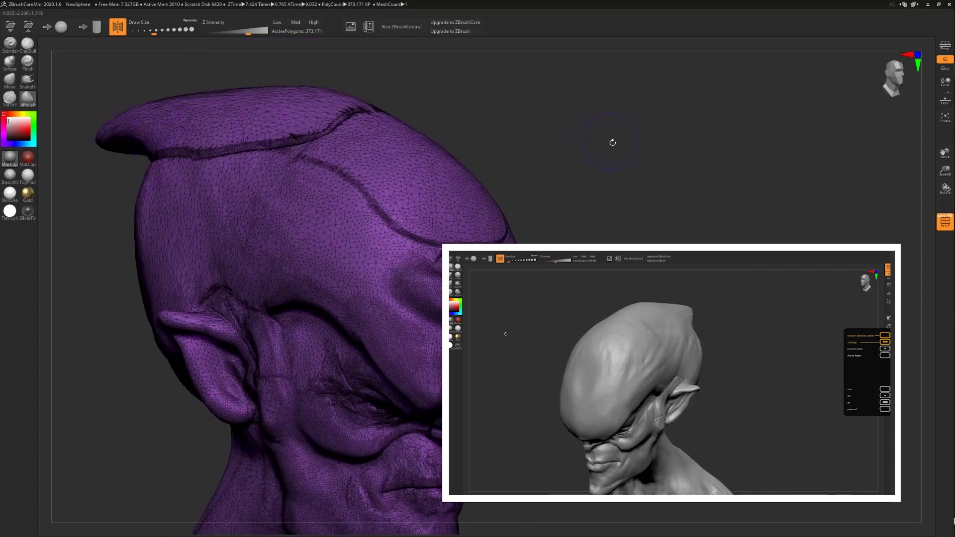
left_click_drag(614, 143, 379, 139)
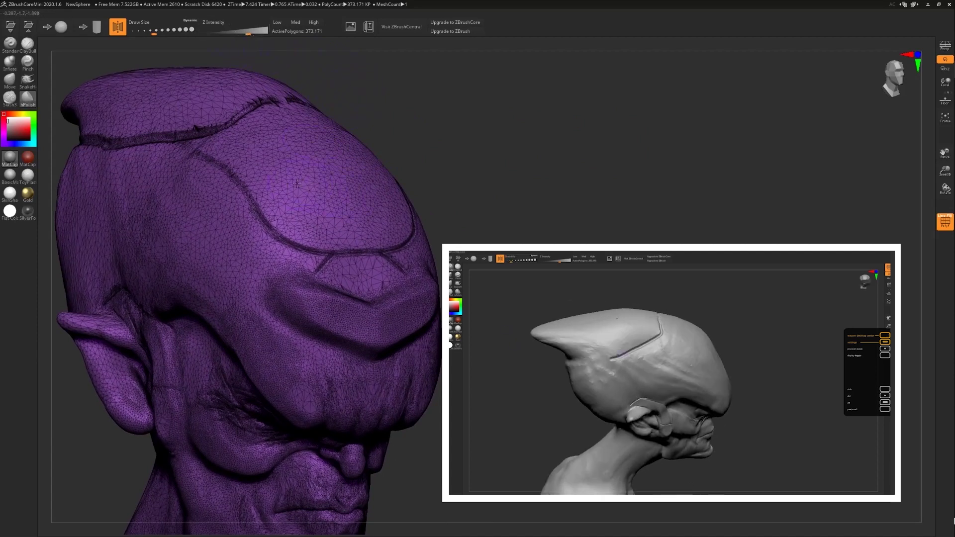
right_click_drag(292, 161, 322, 154, "ctrl")
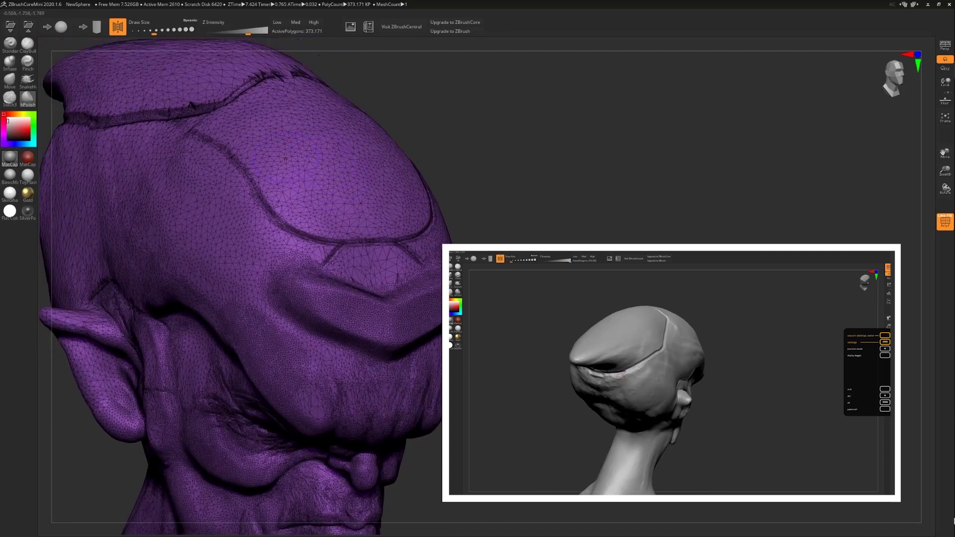
key("shift+f")
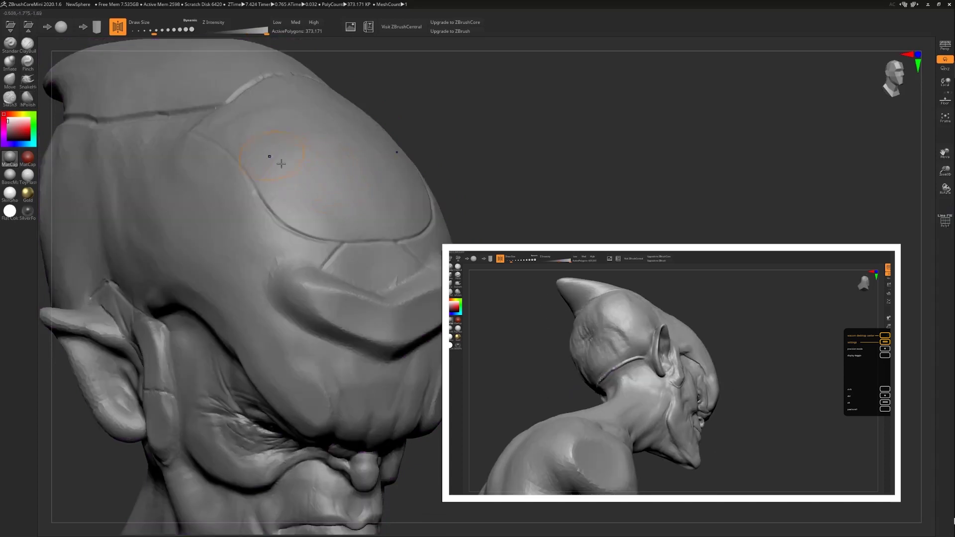
key("shift+f")
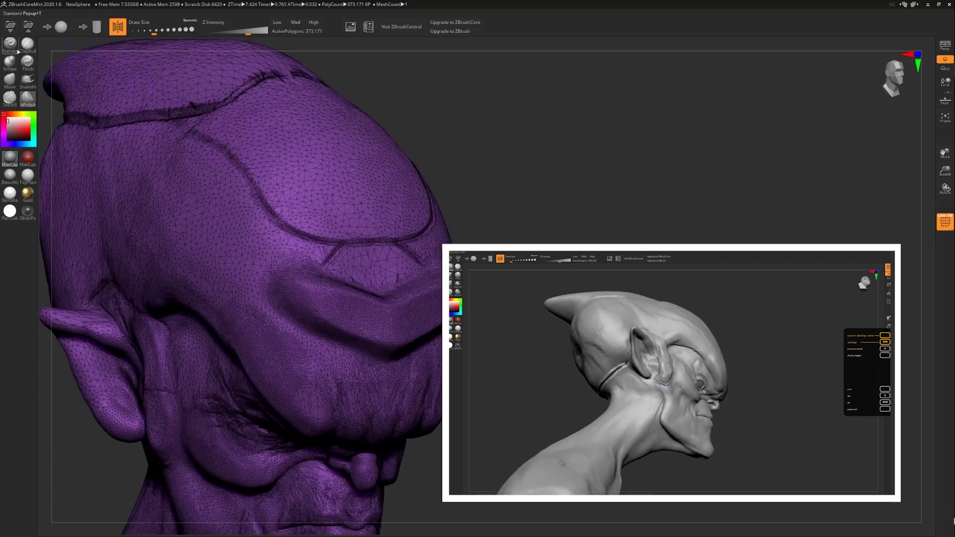
Step: Build up mirrored raised patches on the upper forehead with the ClayBuildup brush
left_click(28, 45)
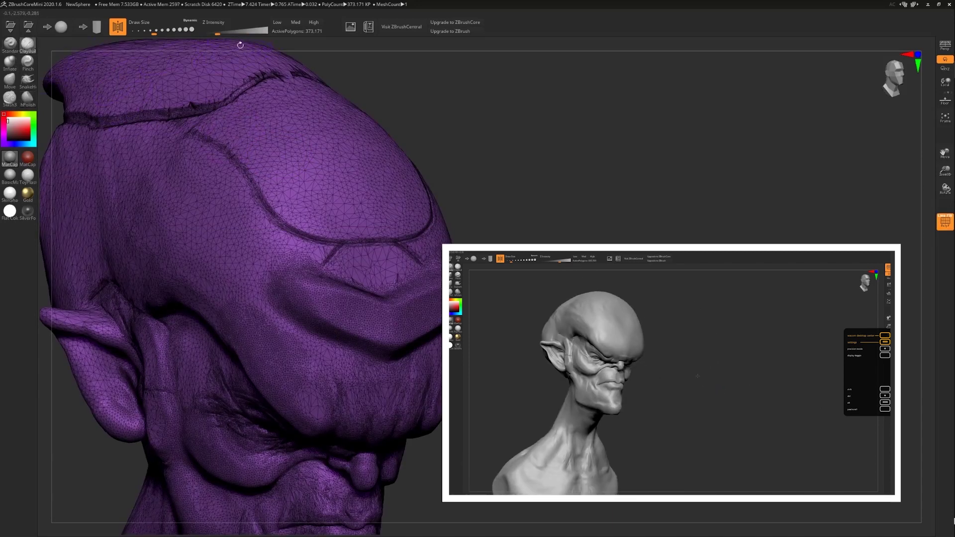
left_click(299, 150)
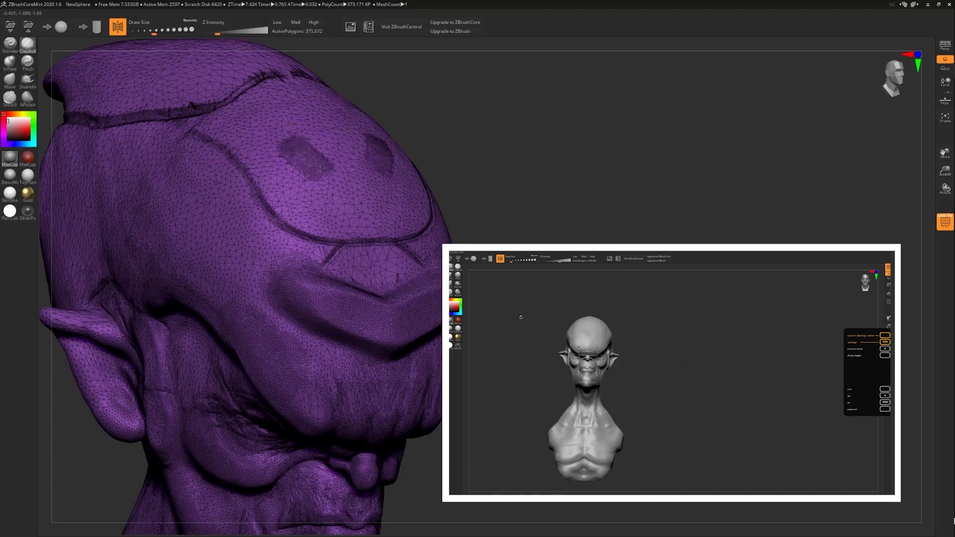
mouse_move(323, 171)
left_mouse_down()
mouse_move(348, 186)
mouse_move(285, 160)
mouse_move(280, 140)
left_mouse_up()
right_click_drag(305, 155, 415, 186, "ctrl")
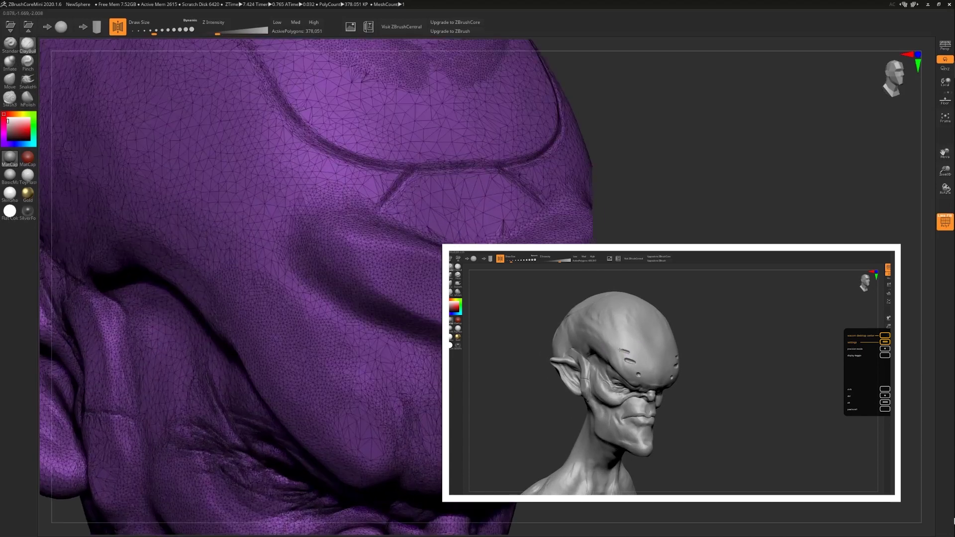
right_click_drag(342, 158, 393, 184, "ctrl")
mouse_move(412, 54)
right_mouse_down("alt")
mouse_move(305, 125)
mouse_move(238, 214)
right_mouse_up("alt")
mouse_move(238, 215)
left_mouse_down()
mouse_move(180, 229)
mouse_move(177, 214)
mouse_move(191, 223)
mouse_move(100, 164)
mouse_move(199, 247)
mouse_move(219, 246)
left_mouse_up()
Step: Carve a curved line beneath the forehead patches using the Slash3 brush at draw size 16
left_click(10, 97)
left_click_drag(218, 33, 234, 33)
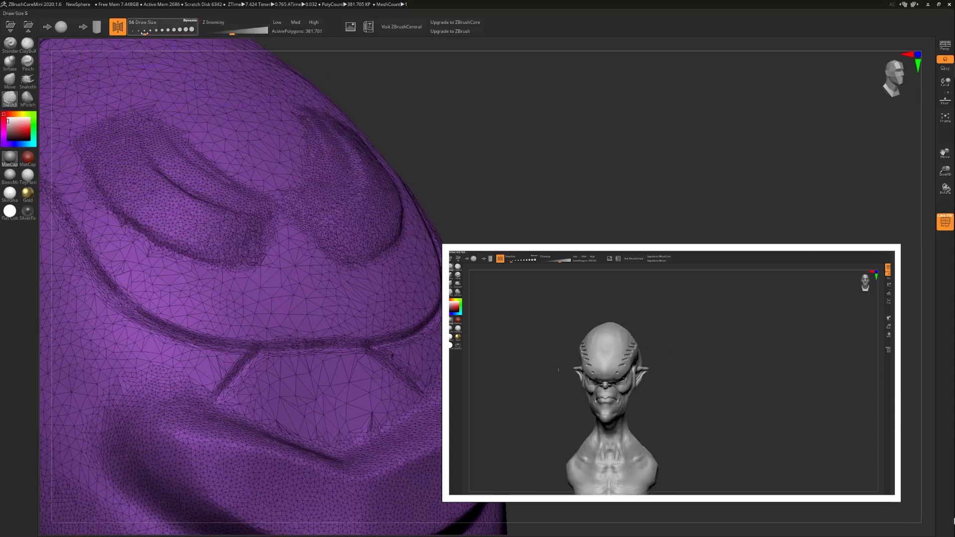
left_click(138, 33)
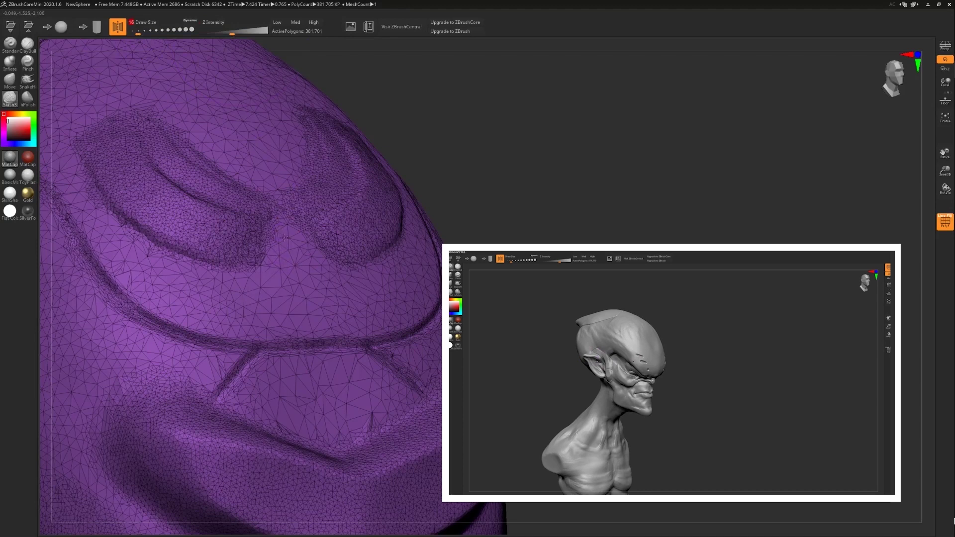
mouse_move(280, 248)
left_mouse_down()
mouse_move(204, 268)
mouse_move(122, 238)
mouse_move(89, 199)
left_mouse_up()
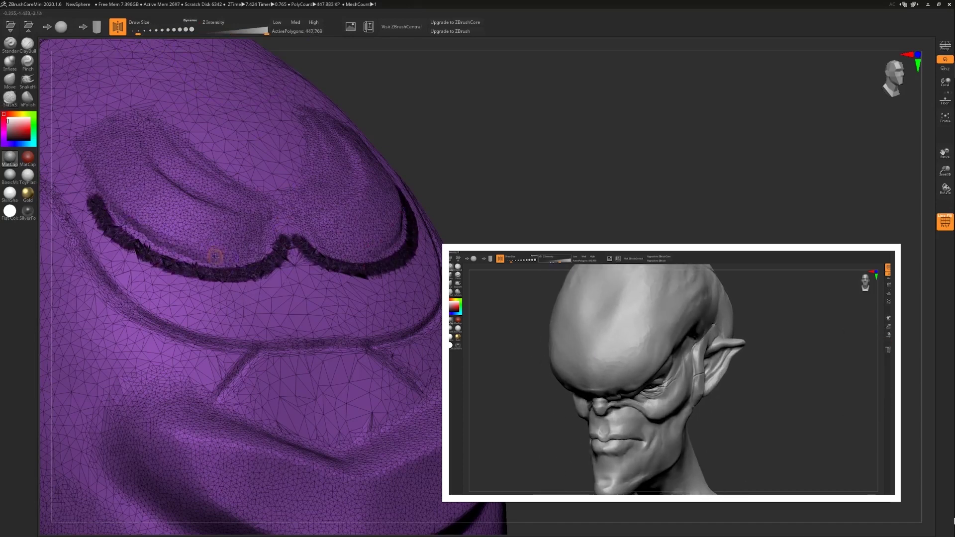
Step: Carve more Slash3 strokes between the forehead lines with the wireframe hidden, and show the wireframe again
key("shift+f")
left_click_drag(219, 285, 129, 260)
mouse_move(263, 276)
left_mouse_down()
mouse_move(220, 286)
mouse_move(129, 248)
left_mouse_up()
mouse_move(318, 282)
left_mouse_down()
mouse_move(294, 301)
mouse_move(302, 304)
mouse_move(268, 301)
left_mouse_up()
mouse_move(324, 297)
left_mouse_down()
mouse_move(235, 312)
mouse_move(217, 282)
left_mouse_up()
left_click_drag(463, 194, 366, 256)
right_click_drag(247, 256, 292, 81)
key("shift+f")
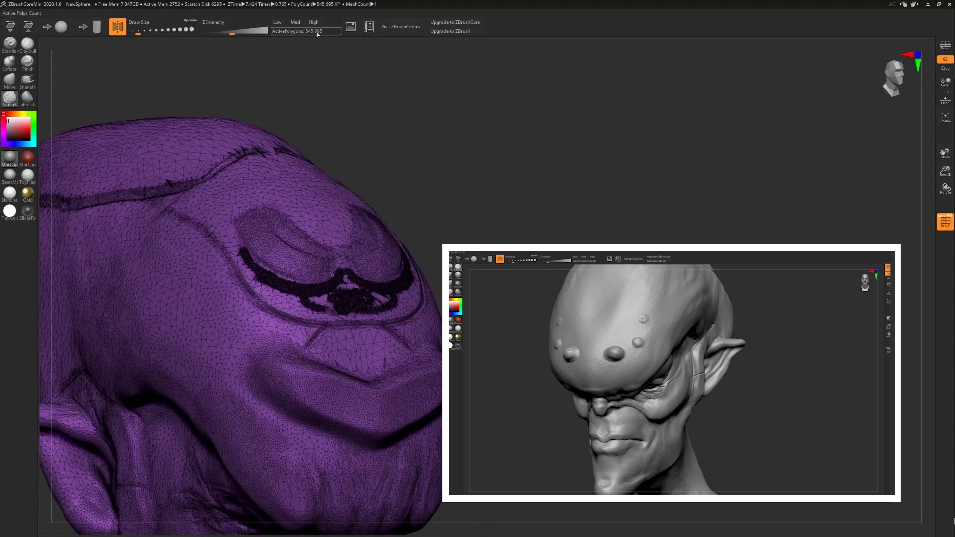
Step: Carve looping lines and many short Slash3 marks into the side of the head above the ear
mouse_move(175, 282)
left_mouse_down()
mouse_move(160, 286)
mouse_move(177, 269)
mouse_move(199, 271)
mouse_move(161, 342)
mouse_move(92, 271)
left_mouse_up()
right_click_drag(123, 268, 249, 266, "alt")
left_click(235, 232)
left_click(214, 256)
left_click(195, 261)
left_click(187, 288)
left_click(187, 312)
left_click(169, 233)
left_click(164, 276)
left_click(152, 286)
mouse_move(271, 236)
left_mouse_down()
mouse_move(234, 294)
mouse_move(261, 328)
mouse_move(316, 351)
mouse_move(257, 328)
mouse_move(324, 329)
mouse_move(293, 290)
left_mouse_up()
left_click(412, 183)
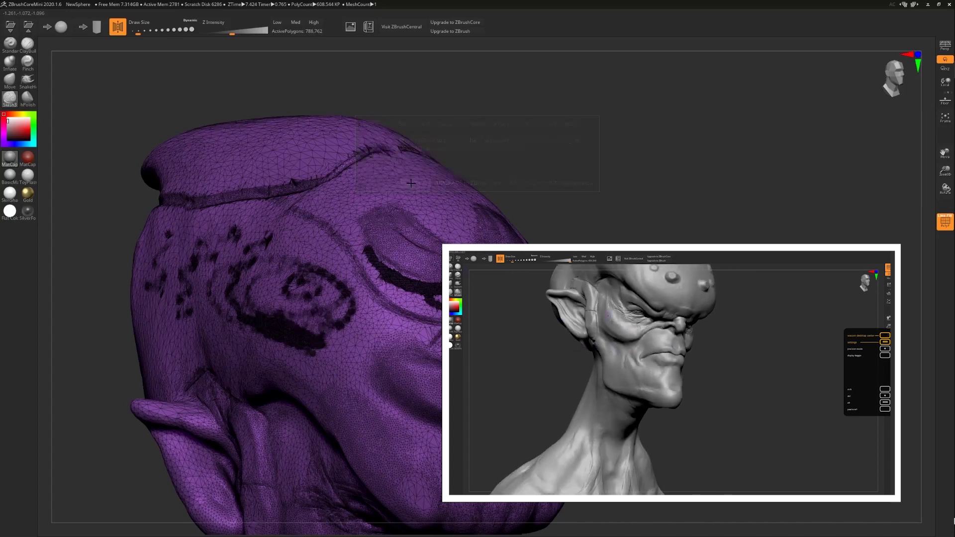
left_click_drag(252, 297, 290, 347)
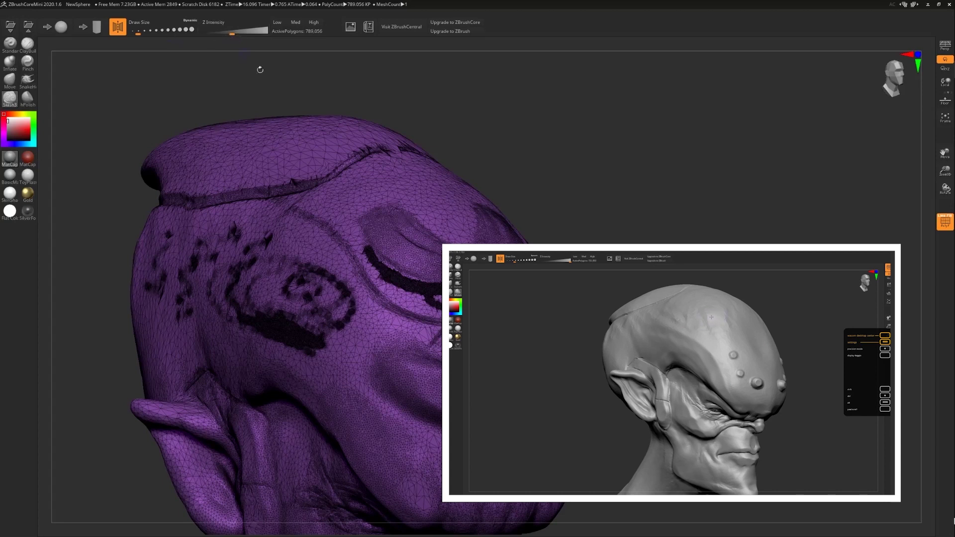
Step: Reduce the mesh density and smooth away the carved marks on the side of the head with the wireframe hidden
key("shift+f")
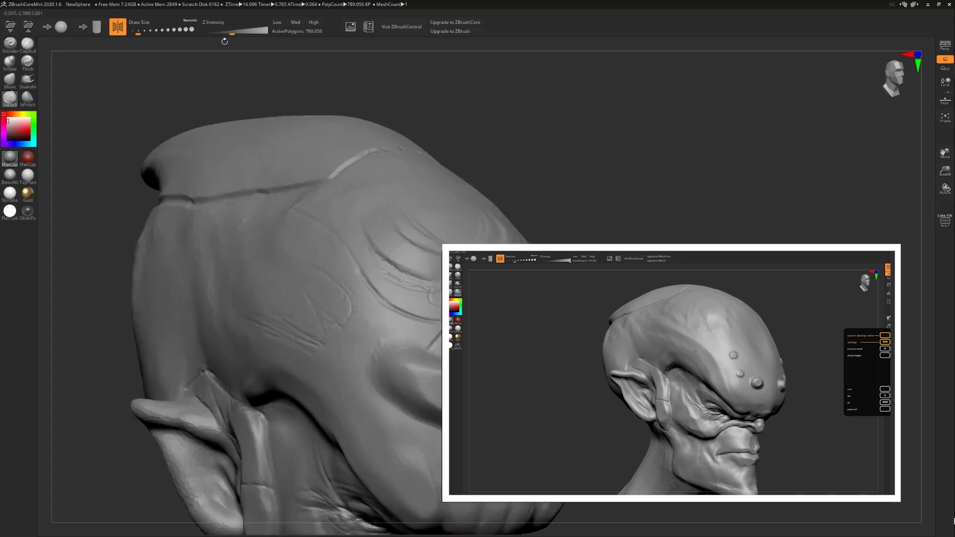
left_click_drag(152, 31, 156, 31)
key("shift")
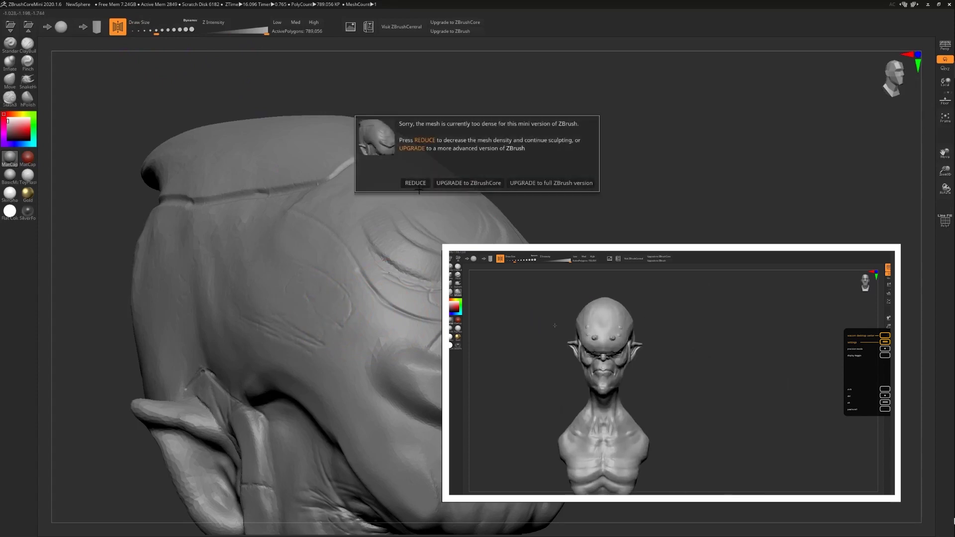
left_click(408, 182)
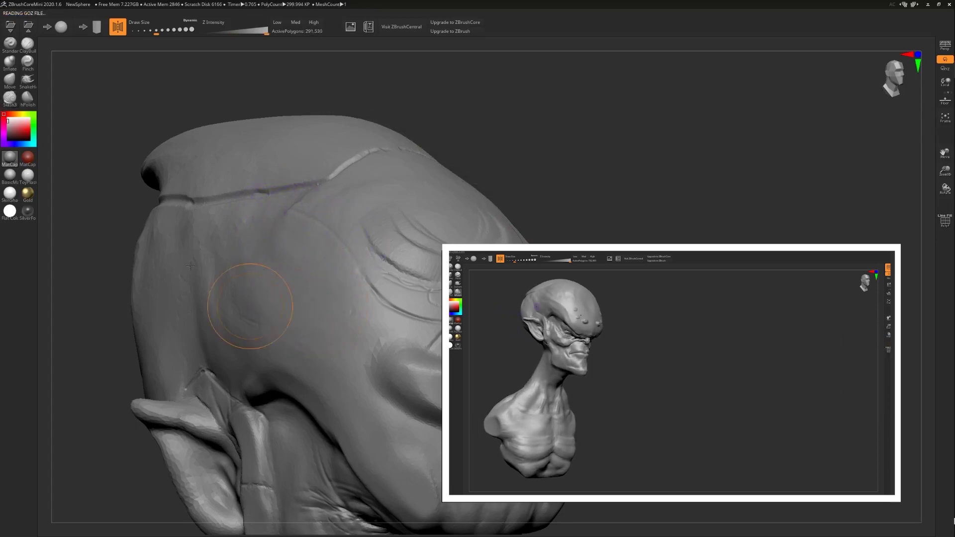
left_click_drag(198, 267, 182, 240, "shift")
Step: Smooth away the carved lines on the forehead and bring the bust to a front view
left_click_drag(597, 186, 447, 219)
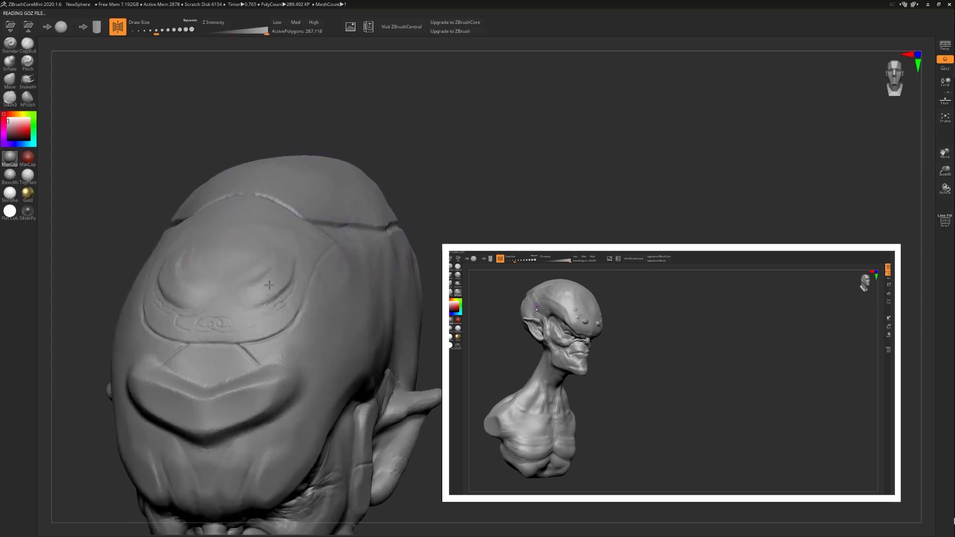
mouse_move(267, 295)
left_mouse_down("shift")
mouse_move(219, 307)
mouse_move(179, 302)
left_mouse_up("shift")
left_click_drag(94, 209, 192, 194, "alt")
left_click_drag(84, 191, 164, 186)
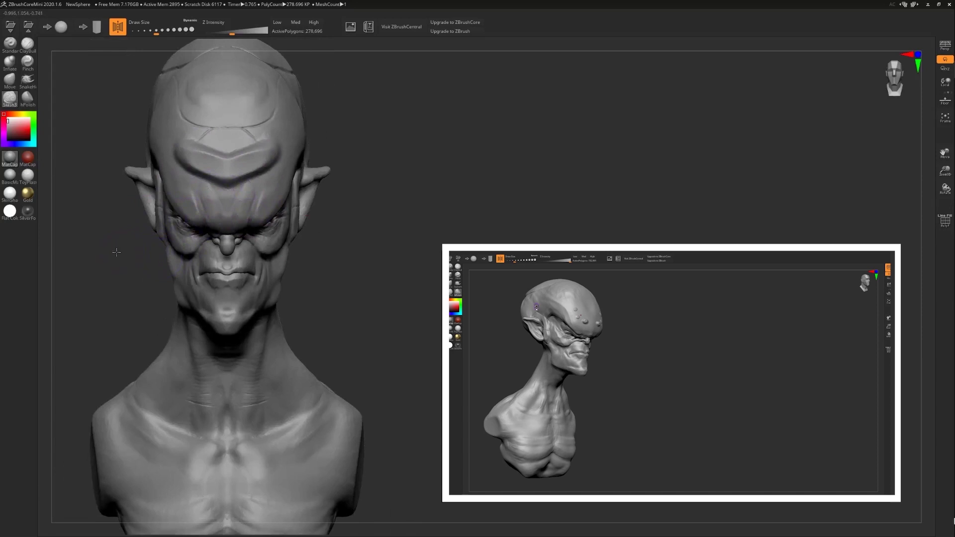
Step: Display the wireframe over the whole bust and examine it from the front and three-quarter views
left_click_drag(123, 254, 130, 219)
left_click_drag(333, 269, 352, 268)
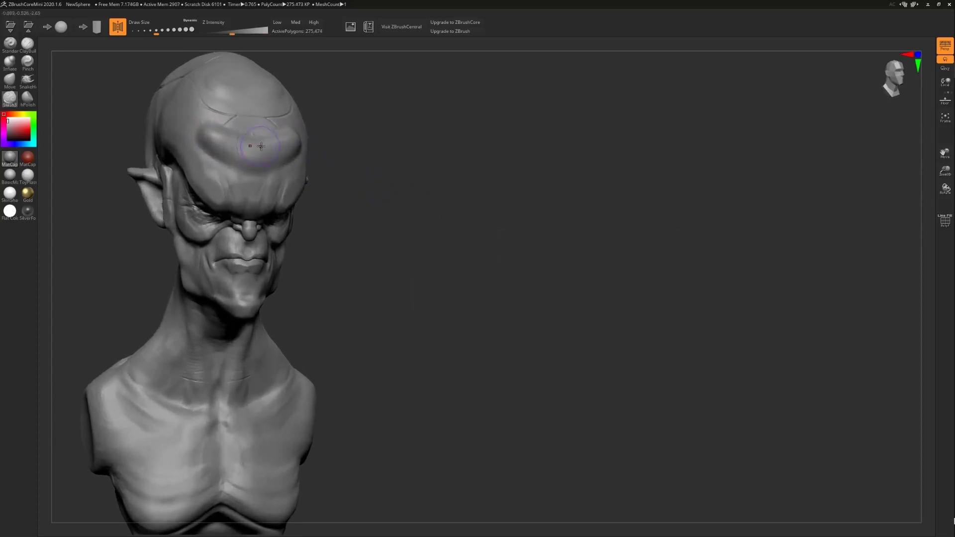
left_click_drag(377, 171, 356, 188)
key("shift+f")
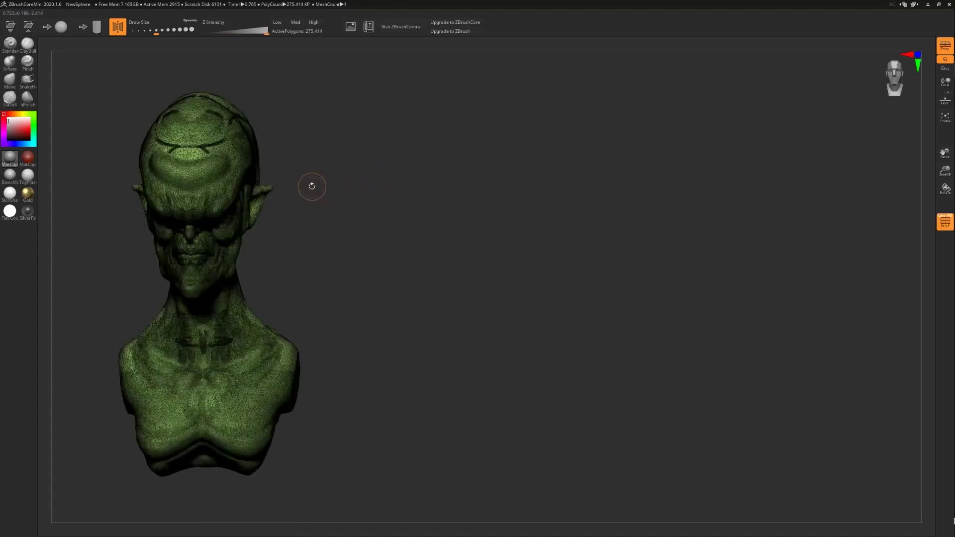
left_click_drag(92, 209, 307, 212)
right_click_drag(174, 216, 236, 225)
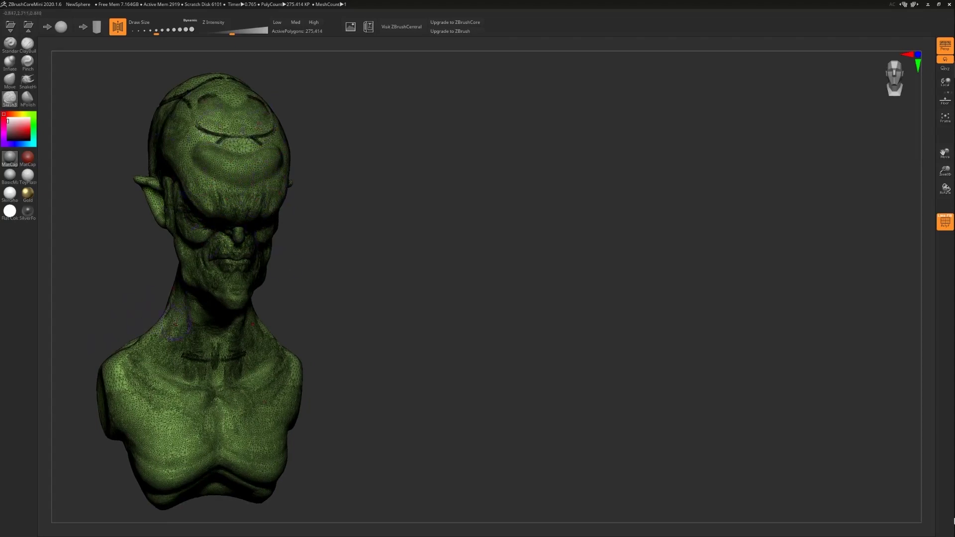
Step: Carve strokes across the upper forehead and brow ridge, and hide the wireframe to view the bust from the front
mouse_move(233, 120)
left_mouse_down()
mouse_move(219, 119)
mouse_move(243, 118)
mouse_move(219, 116)
left_mouse_up()
left_click_drag(187, 148, 228, 172)
key("shift+f")
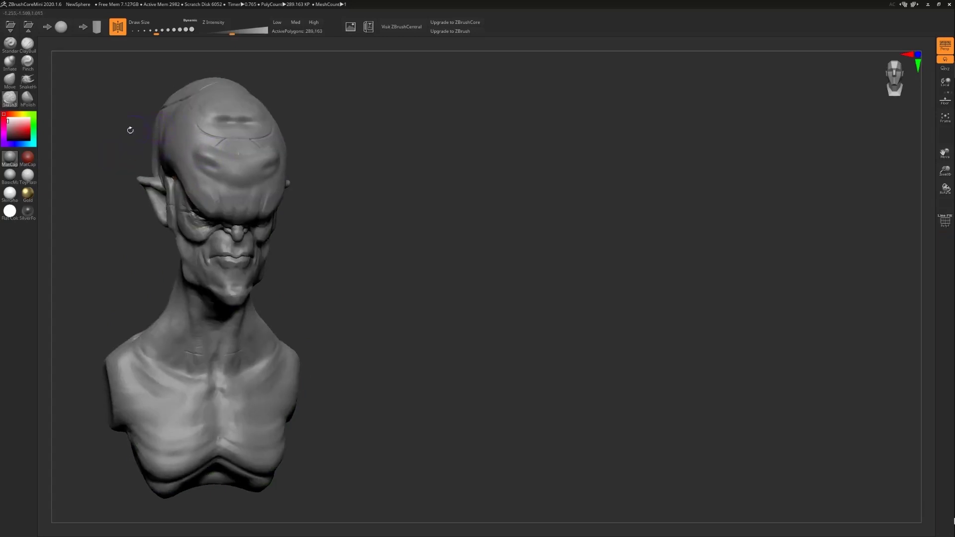
left_click_drag(98, 127, 134, 128)
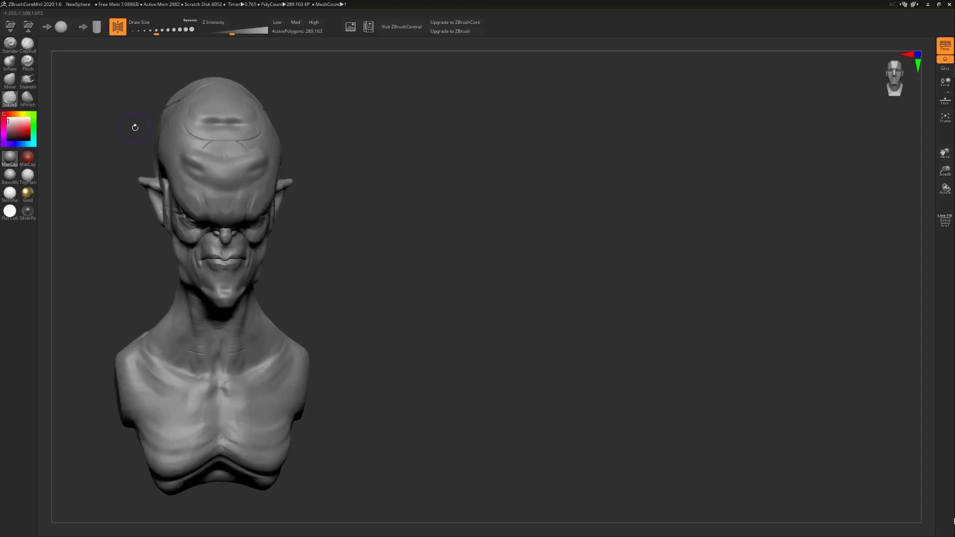